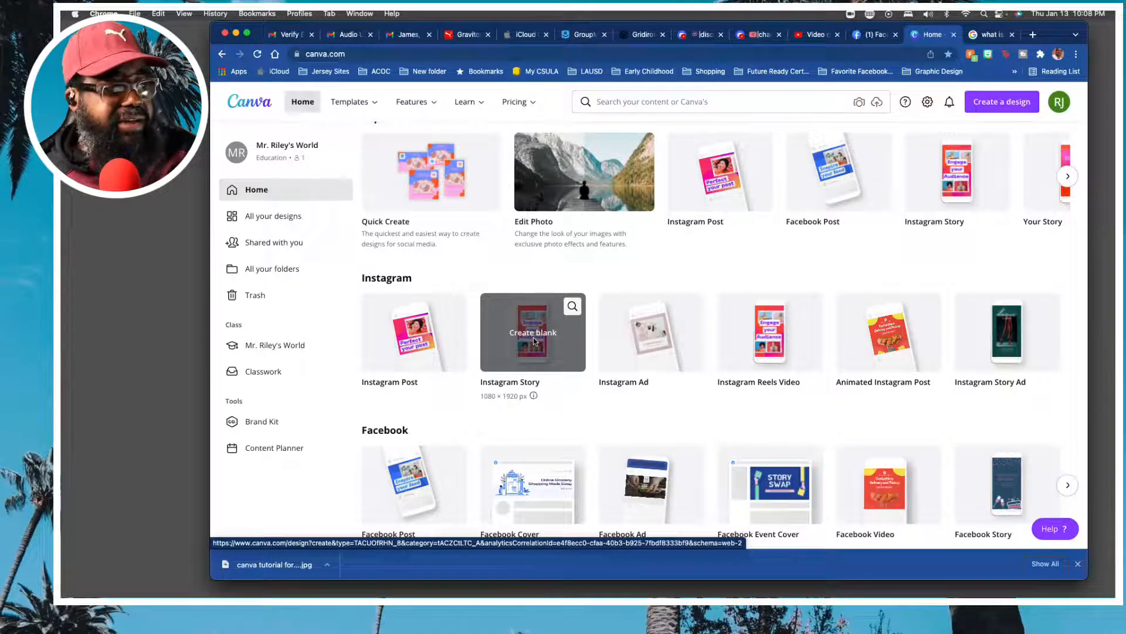
Create a blank Instagram Story design and search its templates for "martin luther king".
click(541, 344)
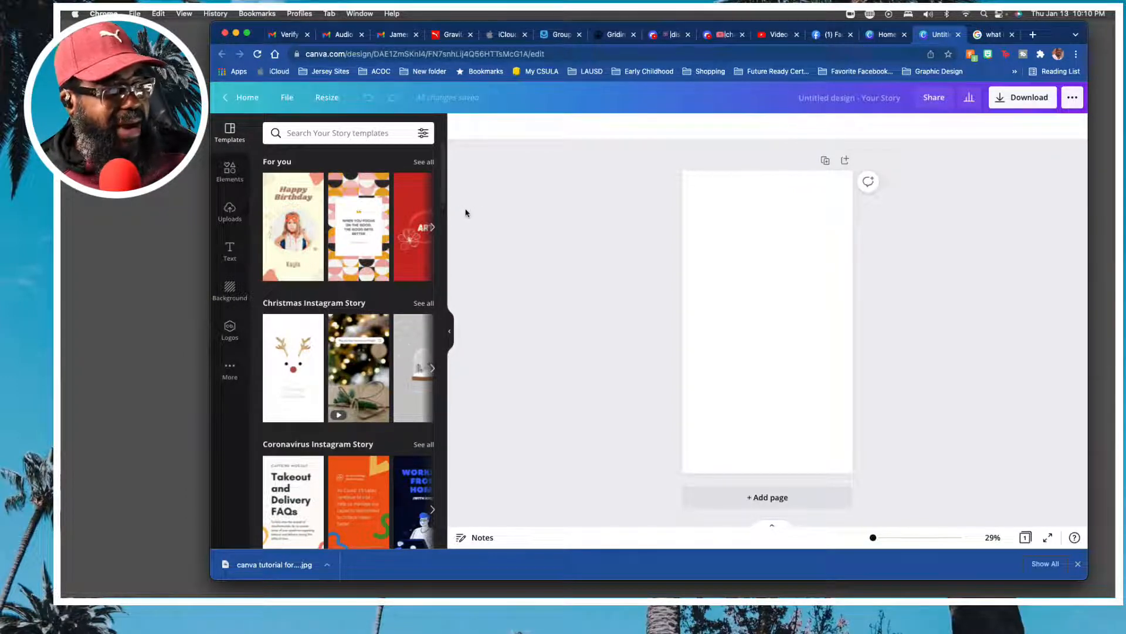
click(347, 134)
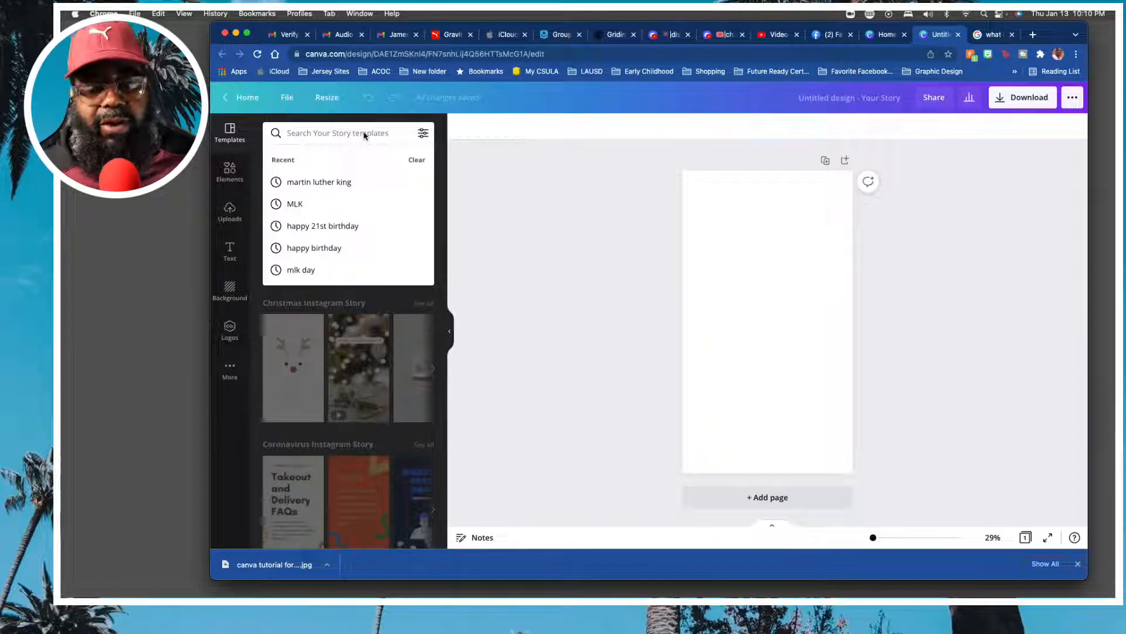
click(465, 196)
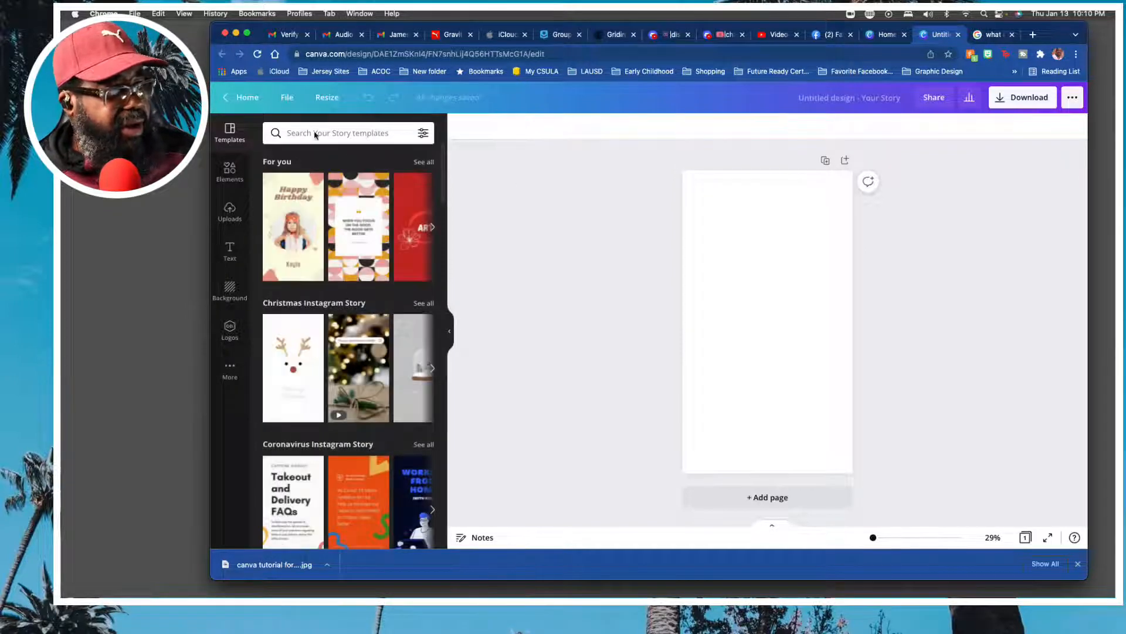
click(354, 134)
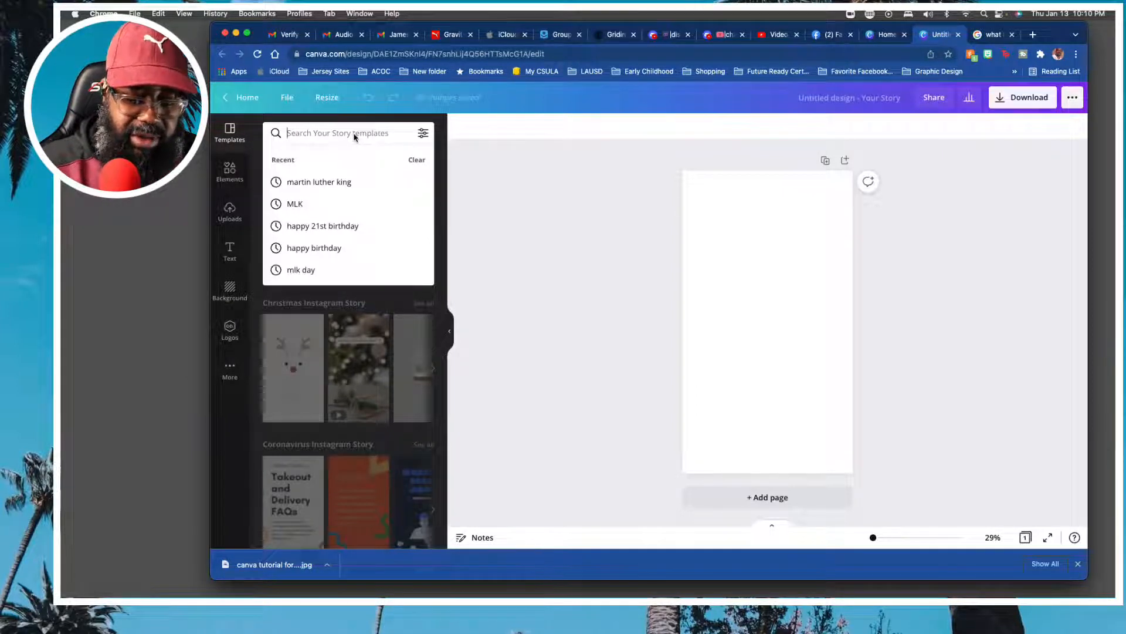
text(martin luthe)
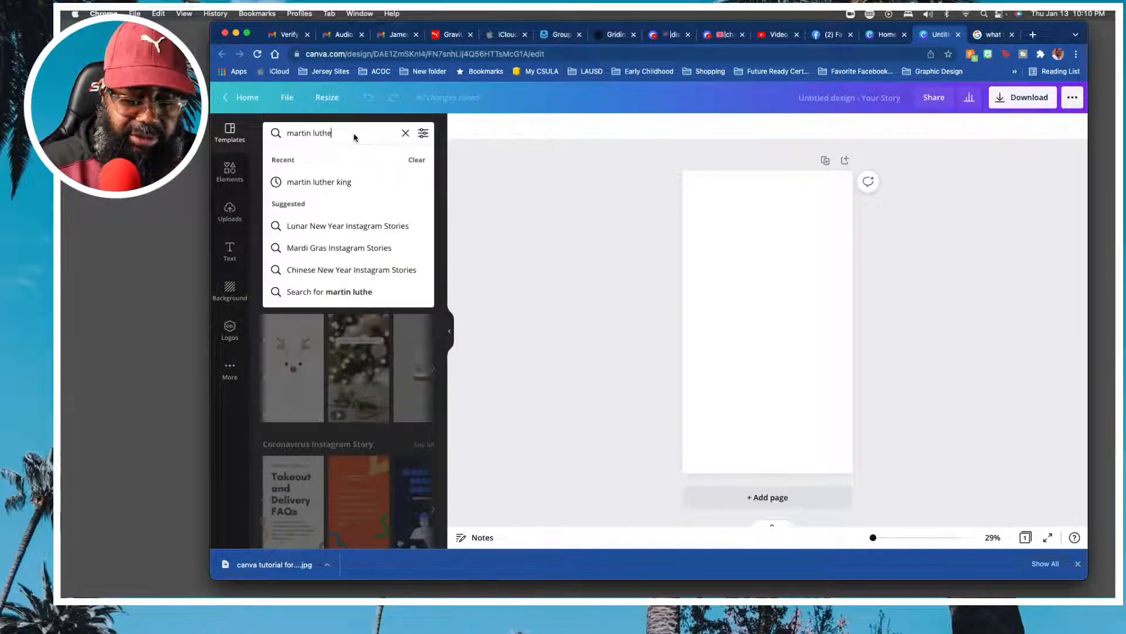
text(r king)
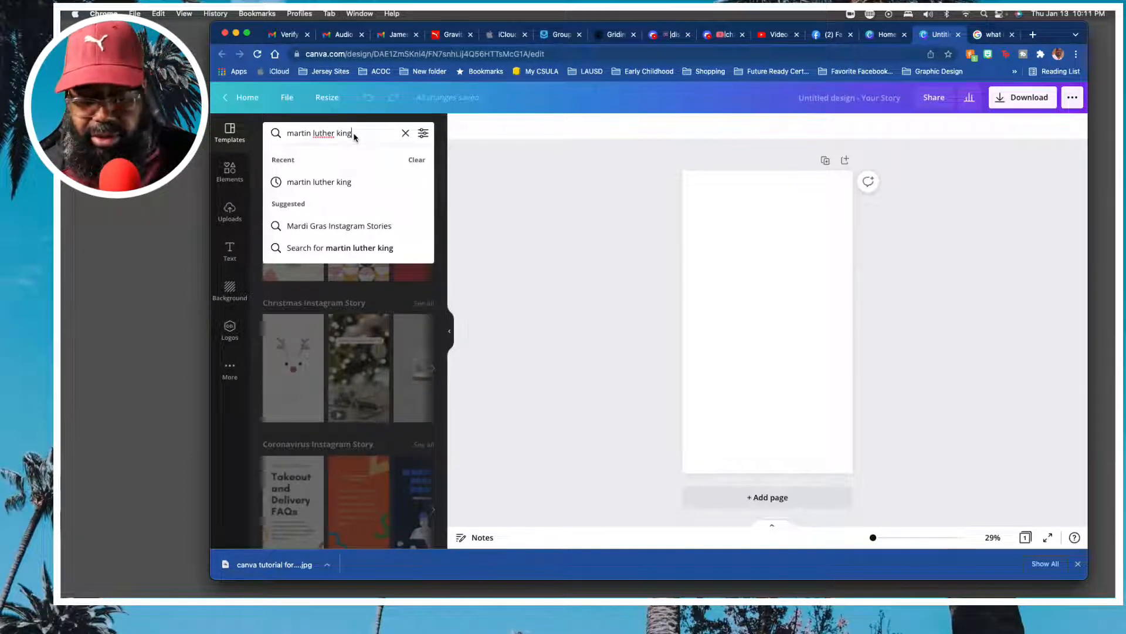
key(Return)
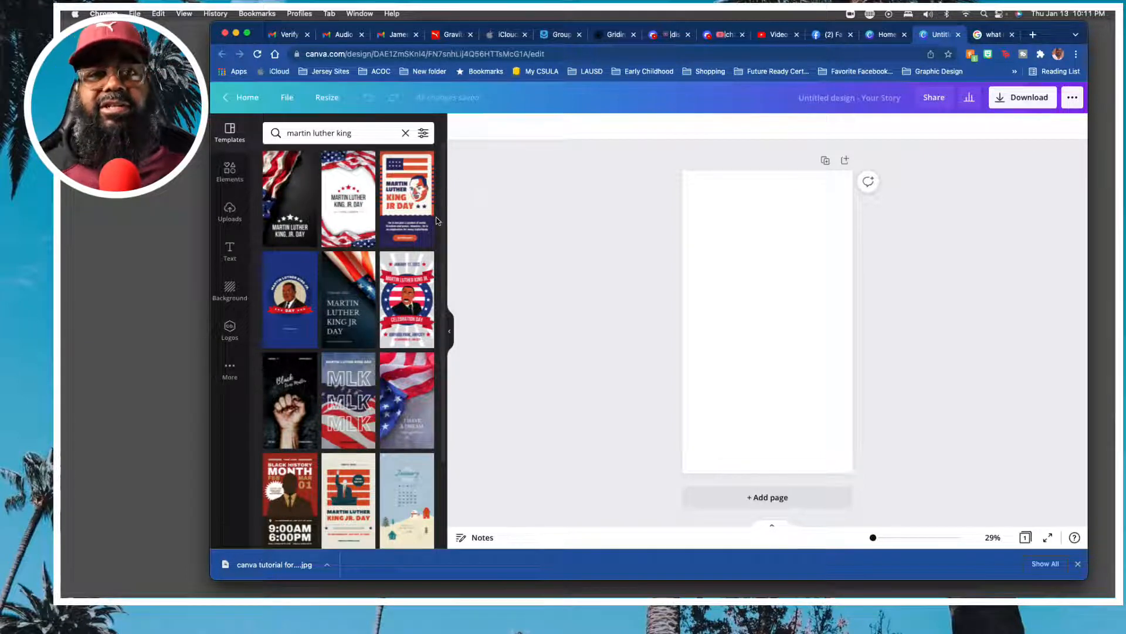
Apply the black "Martin Luther King, Jr. Day" template with the draped American flag and white stars to the blank page.
mouse_move(435, 220)
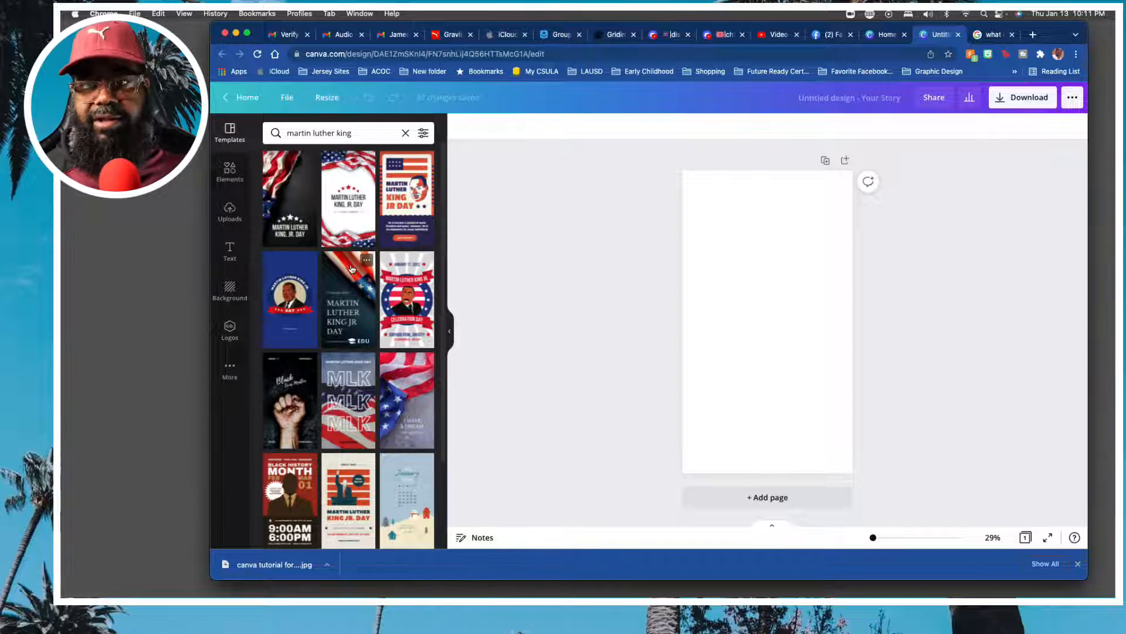
scroll(332, 326, down, 3)
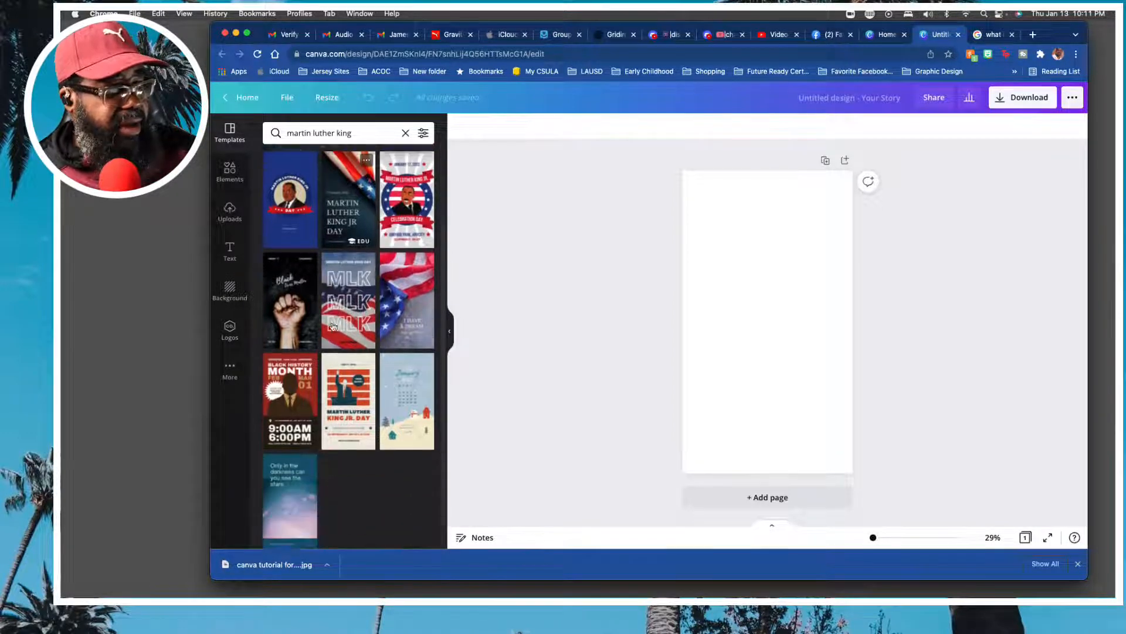
scroll(332, 327, up, 3)
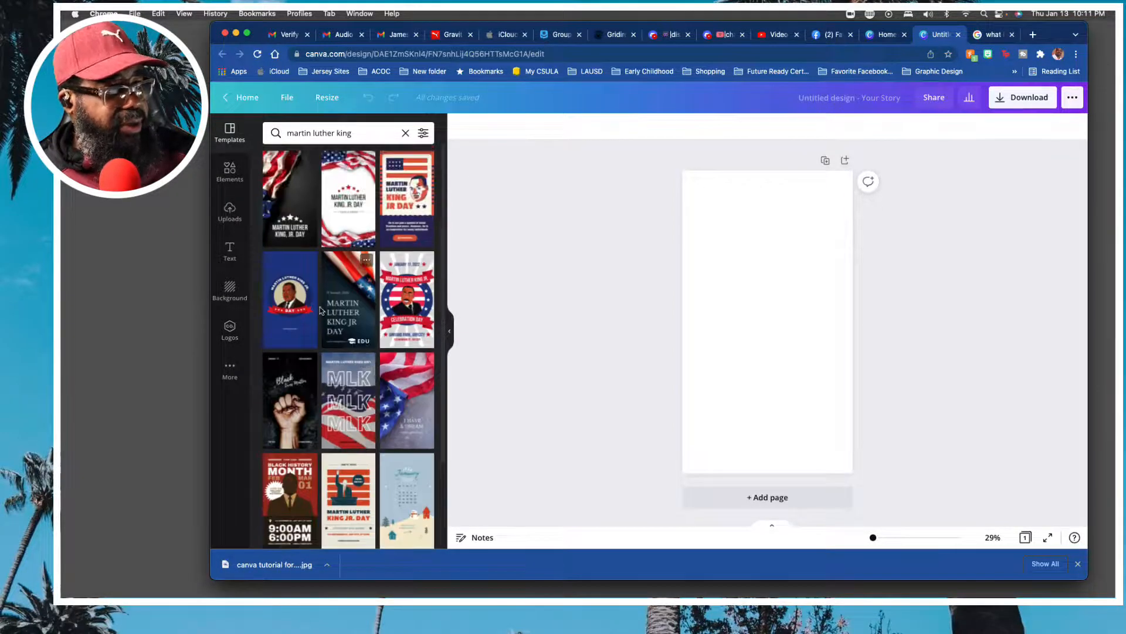
click(292, 205)
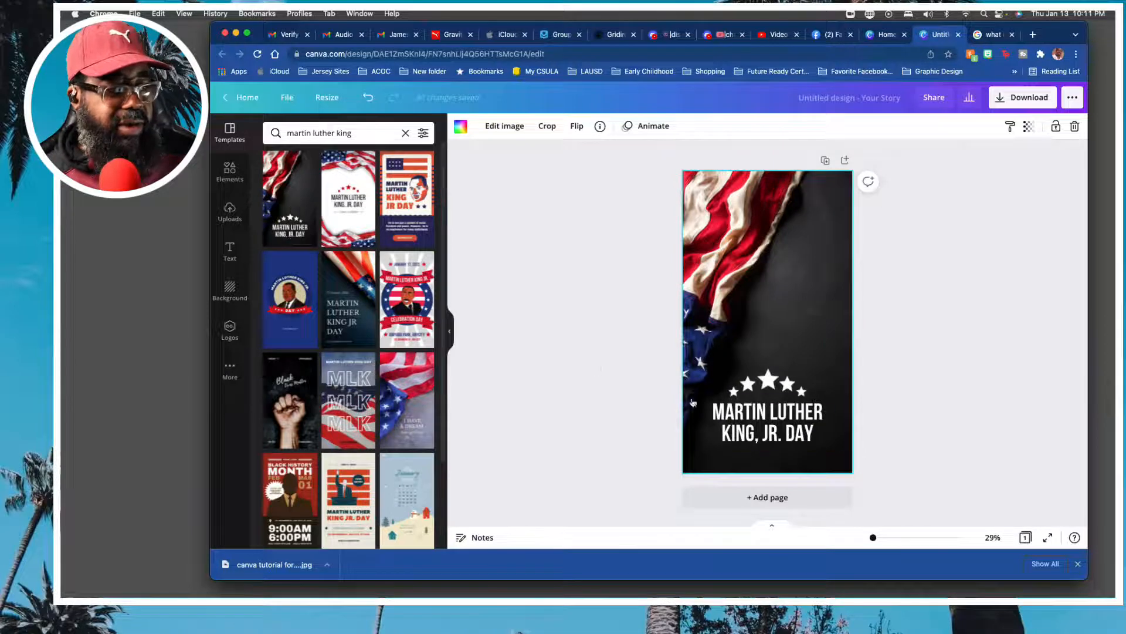
drag(871, 538, 875, 538)
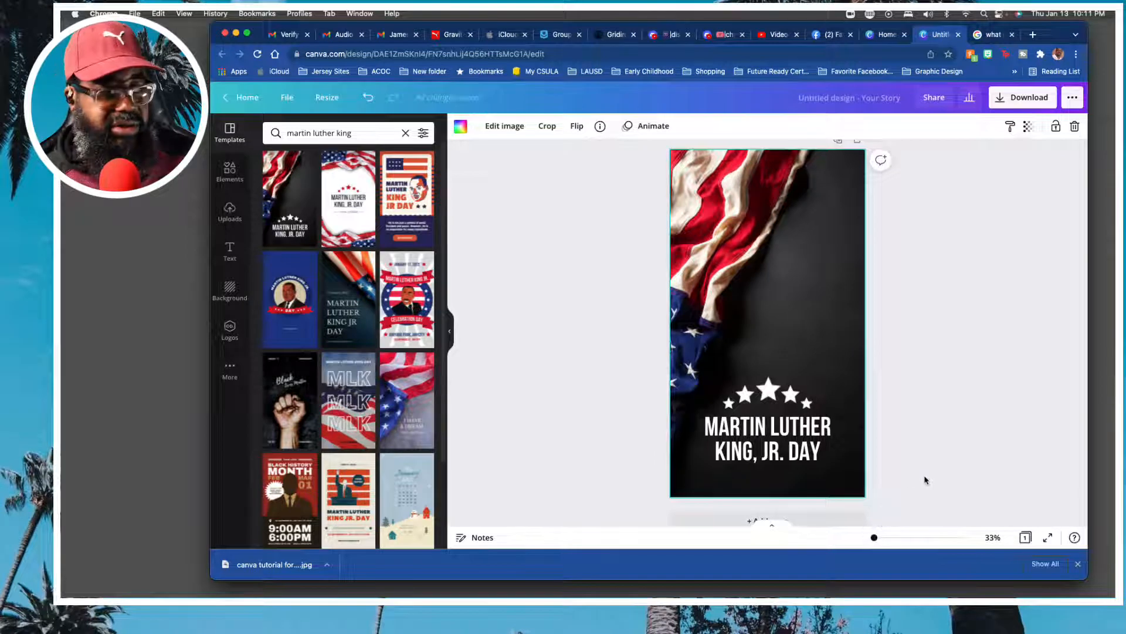
scroll(925, 481, up, 1)
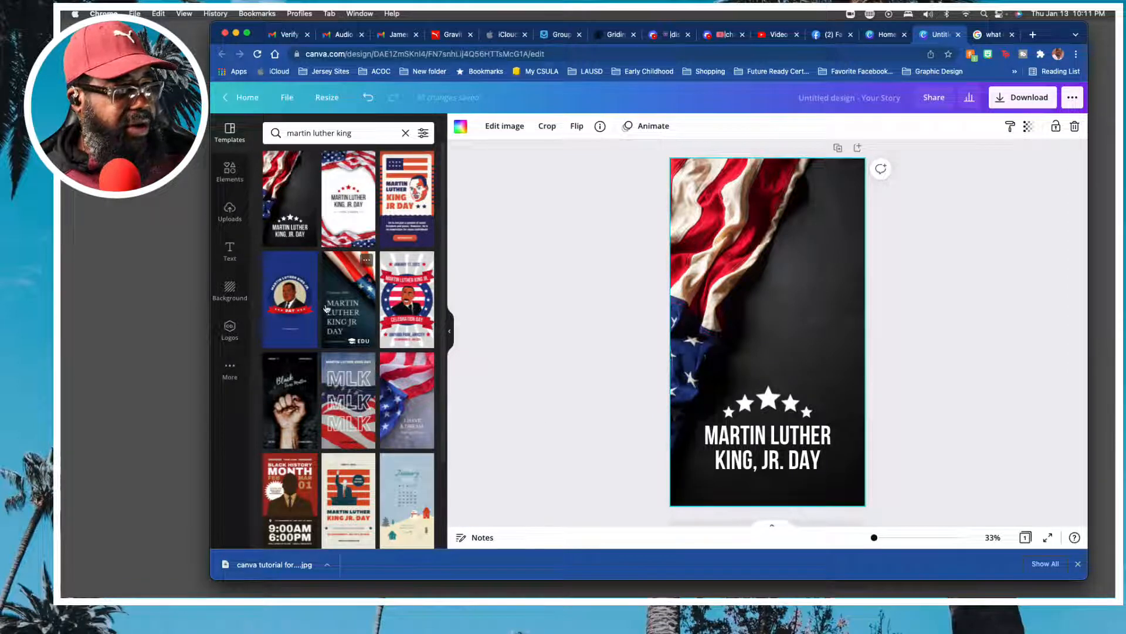
Try other Martin Luther King templates on the page, including the repeated MLK design, and reapply the black flag template with stars.
click(289, 308)
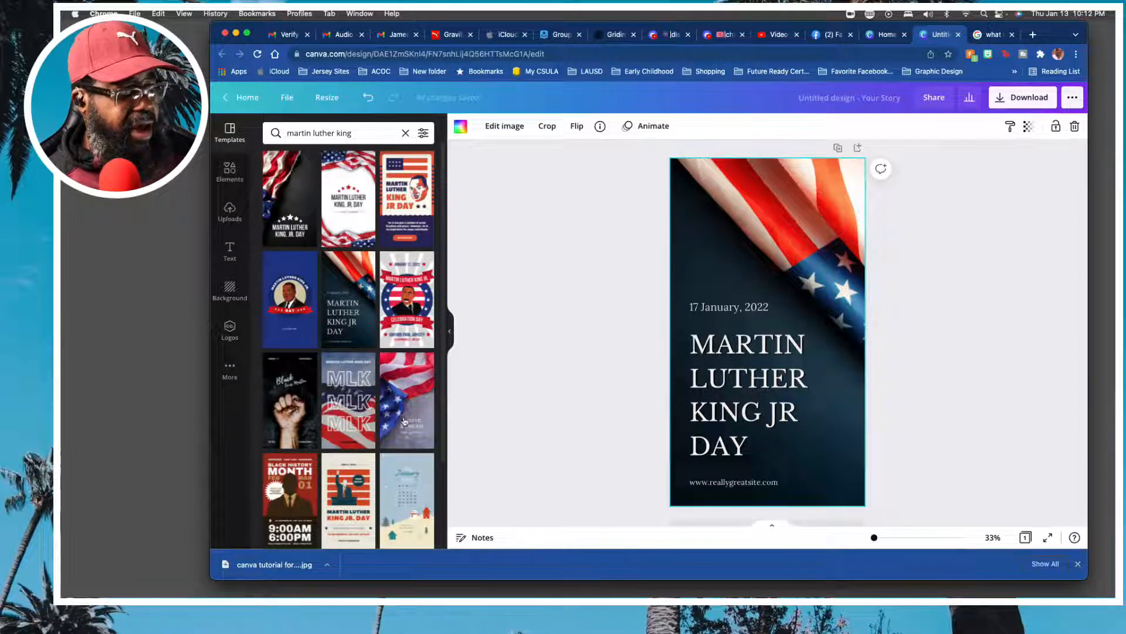
click(364, 360)
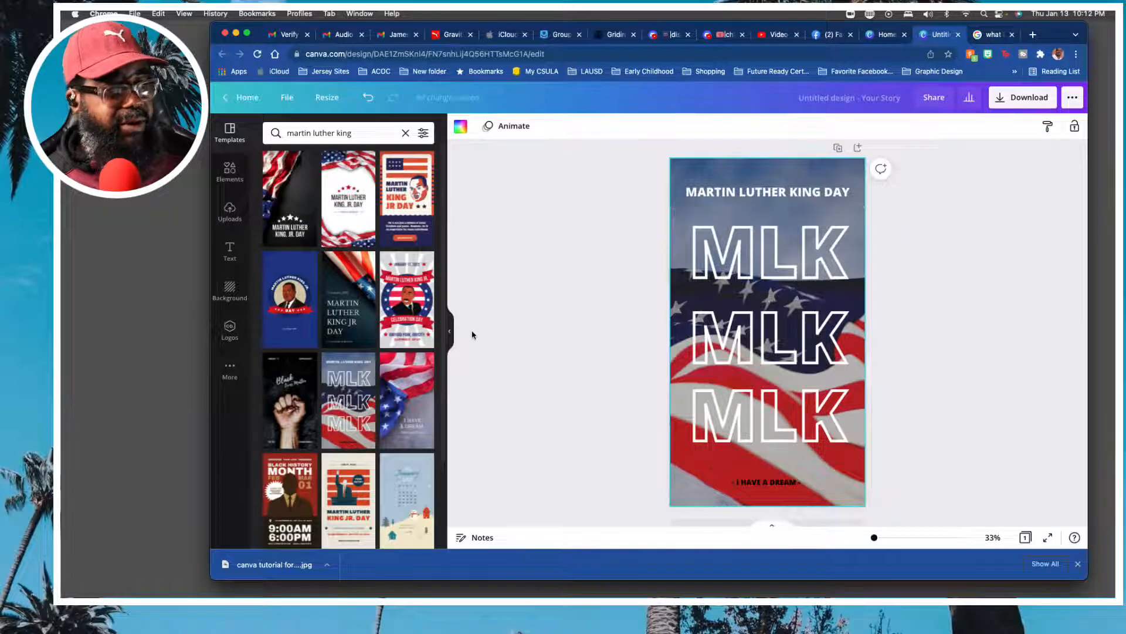
click(289, 207)
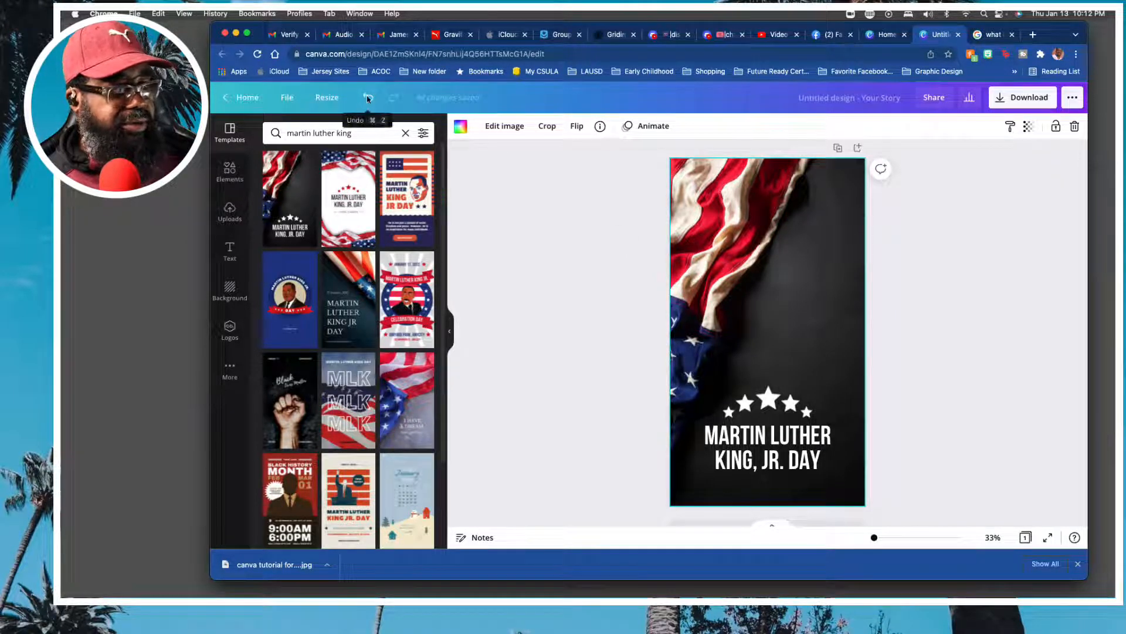
click(919, 311)
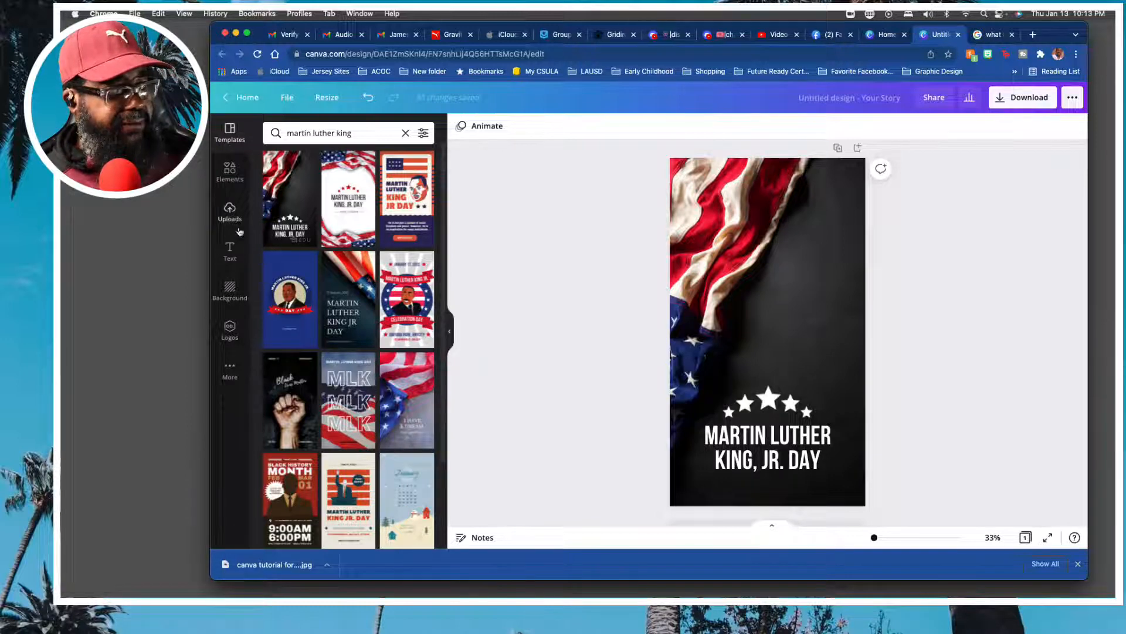
Upload four Martin Luther King pictures from the desktop: the portrait, two black-and-white speech photos and the stone monument.
click(232, 217)
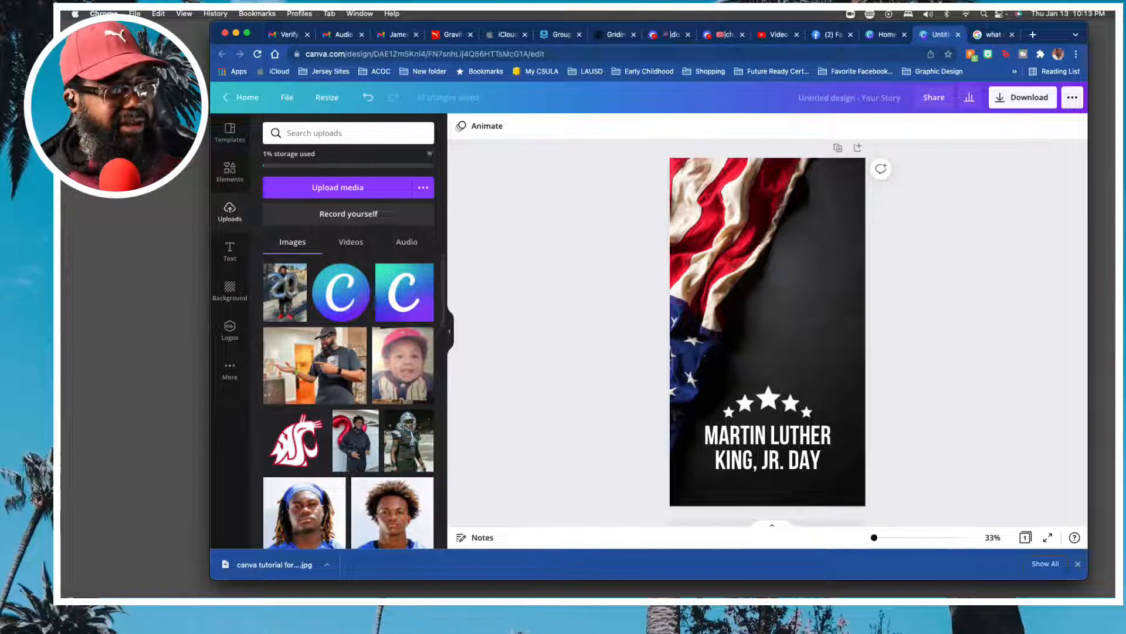
drag(1112, 311, 349, 339)
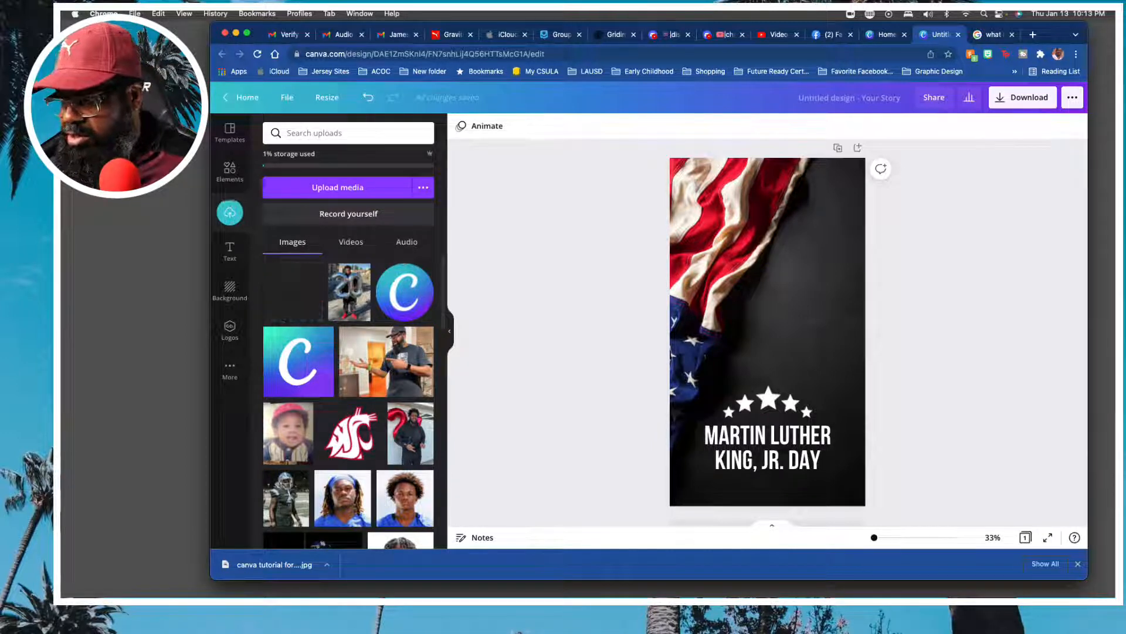
drag(1112, 329, 351, 352)
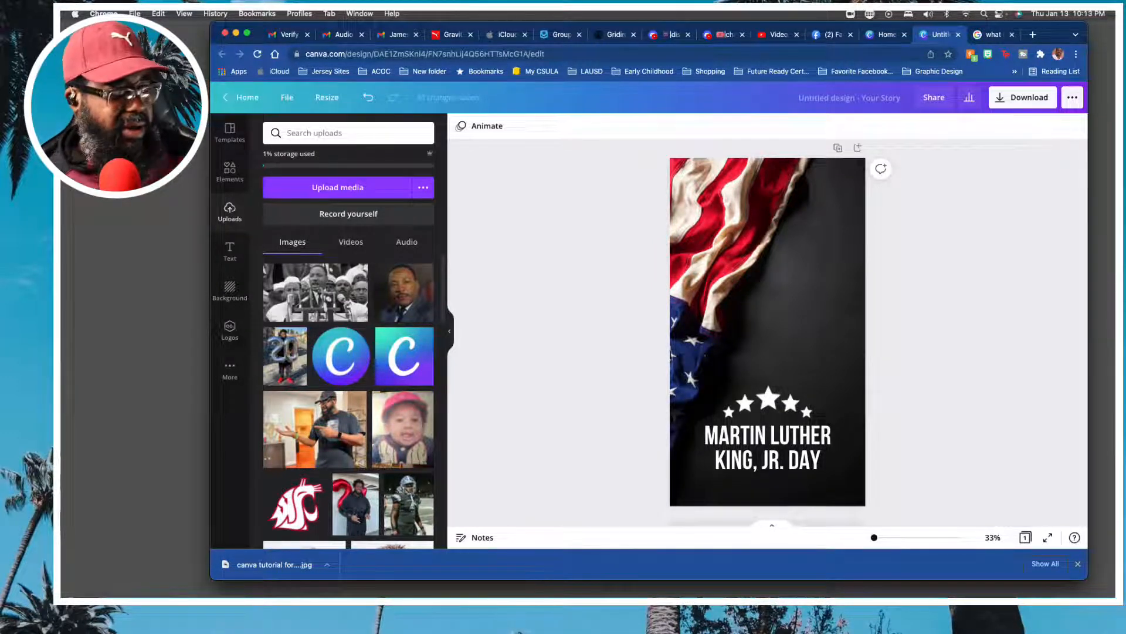
drag(1109, 430, 349, 337)
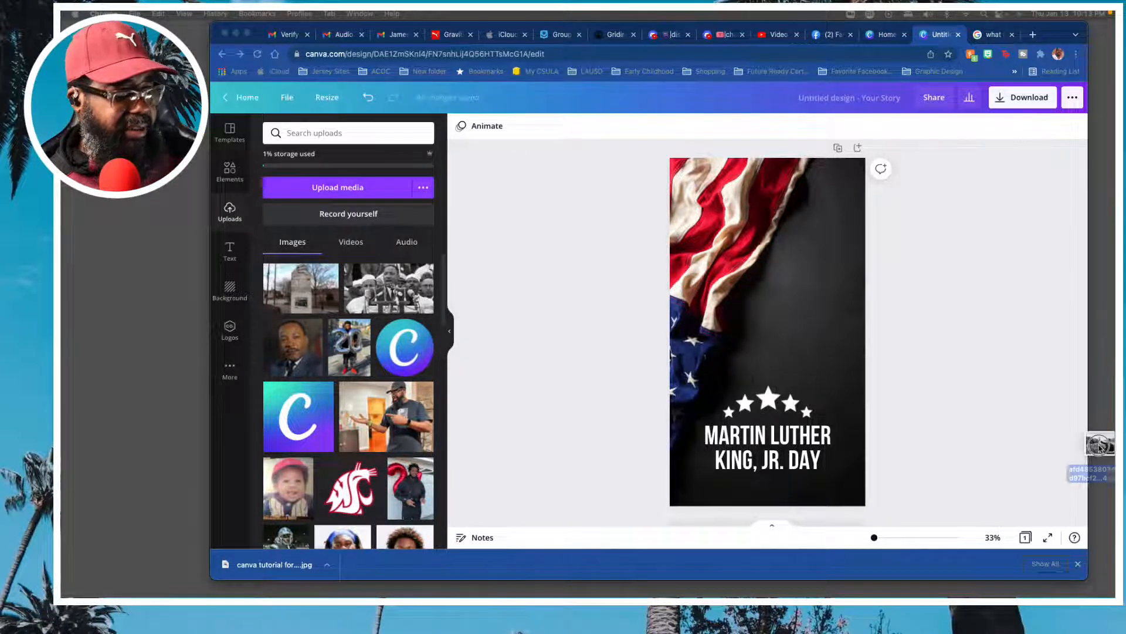
drag(1091, 458, 347, 380)
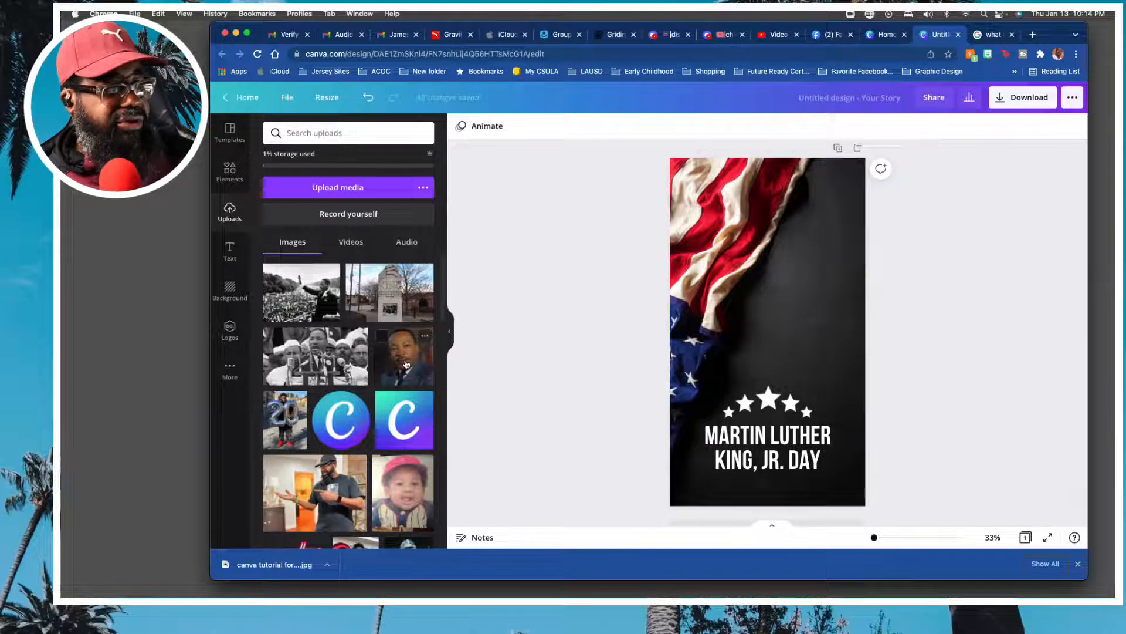
Add the uploaded Martin Luther King portrait to the page and position it just above the row of stars.
click(406, 364)
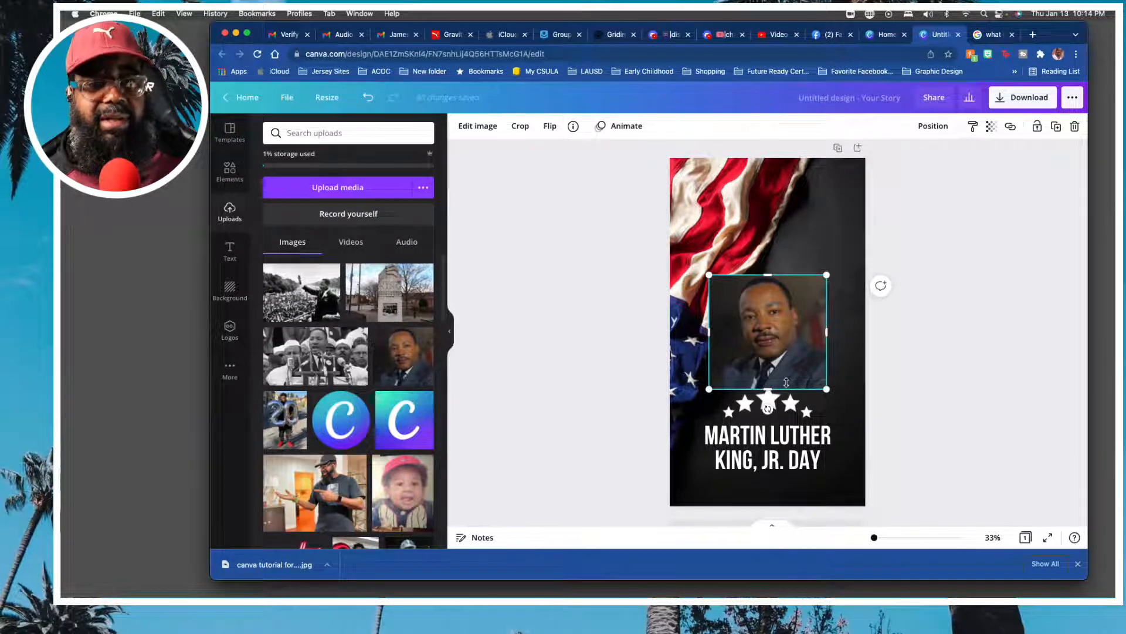
scroll(772, 343, down, 1)
scroll(772, 342, up, 1)
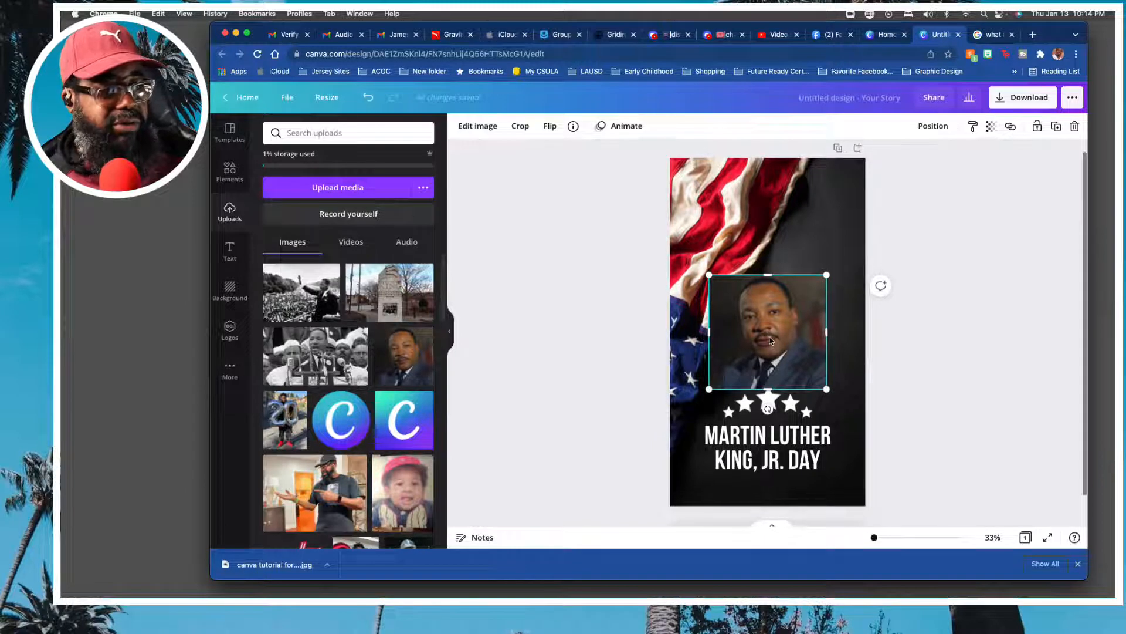
drag(769, 331, 791, 328)
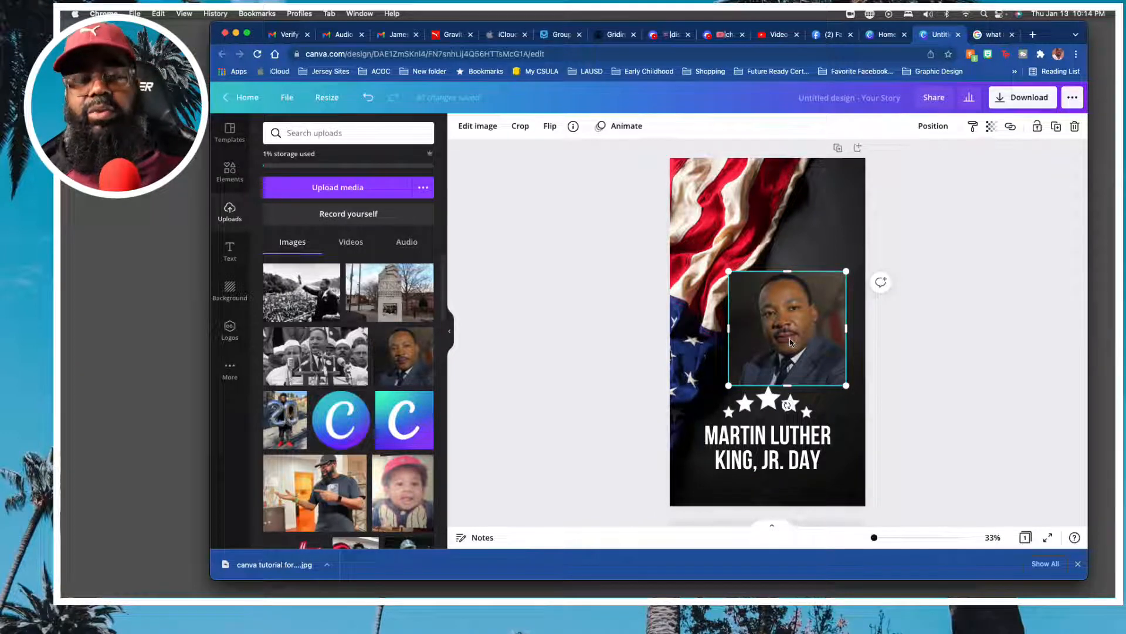
click(944, 346)
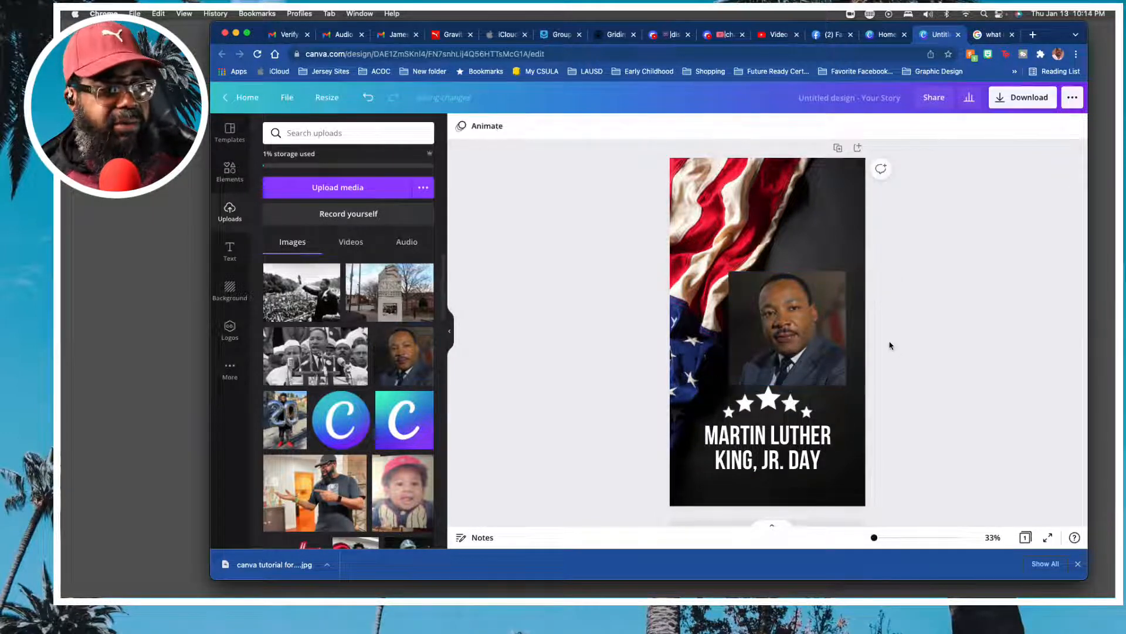
Delete the Martin Luther King portrait from the page.
click(799, 335)
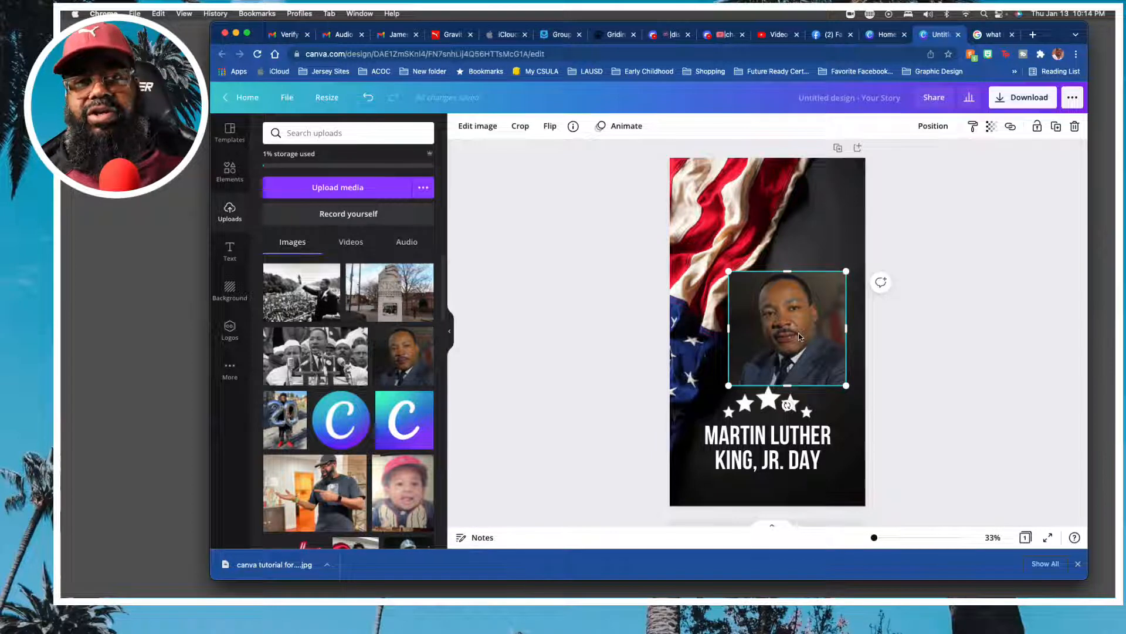
click(969, 332)
click(764, 346)
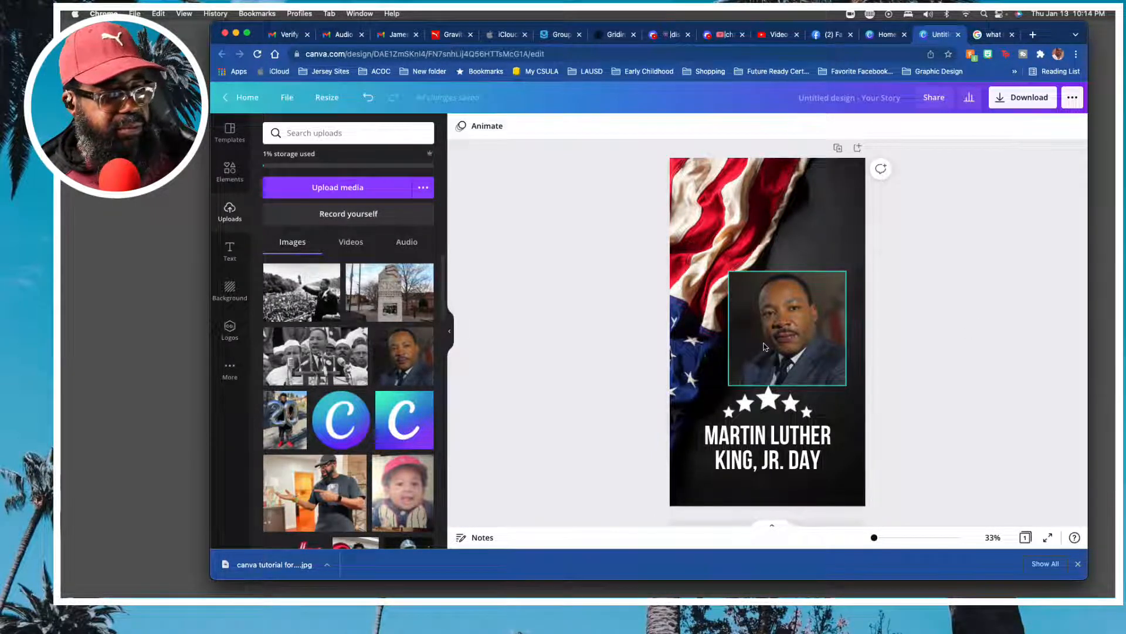
key(Delete)
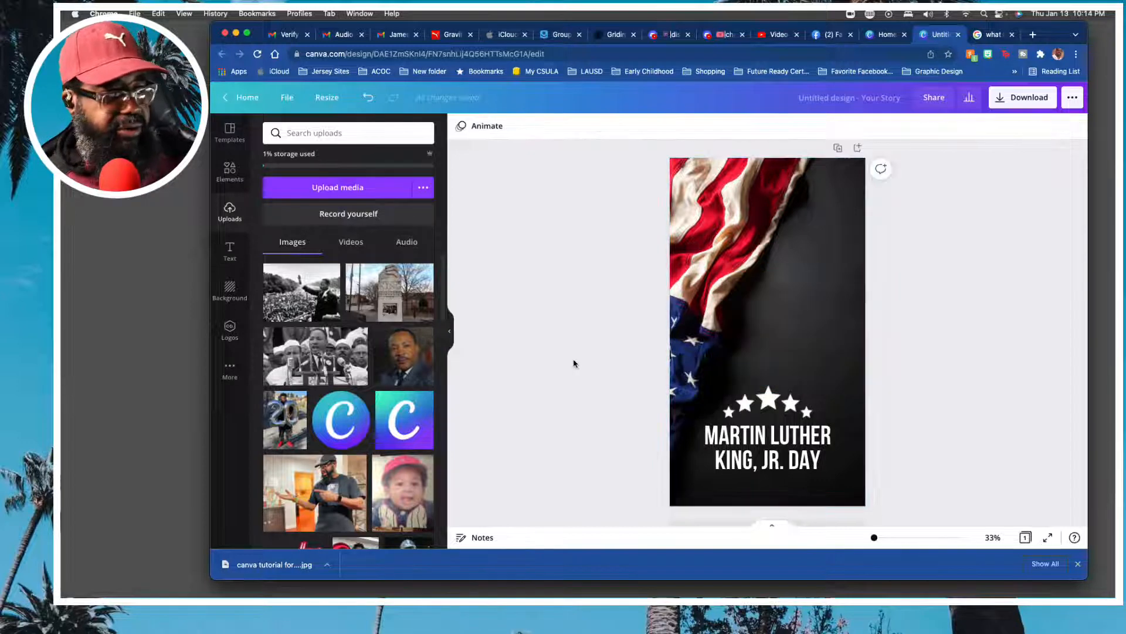
Place the uploaded Martin Luther King portrait on the page again, over the dark area beside the flag.
drag(404, 367, 770, 328)
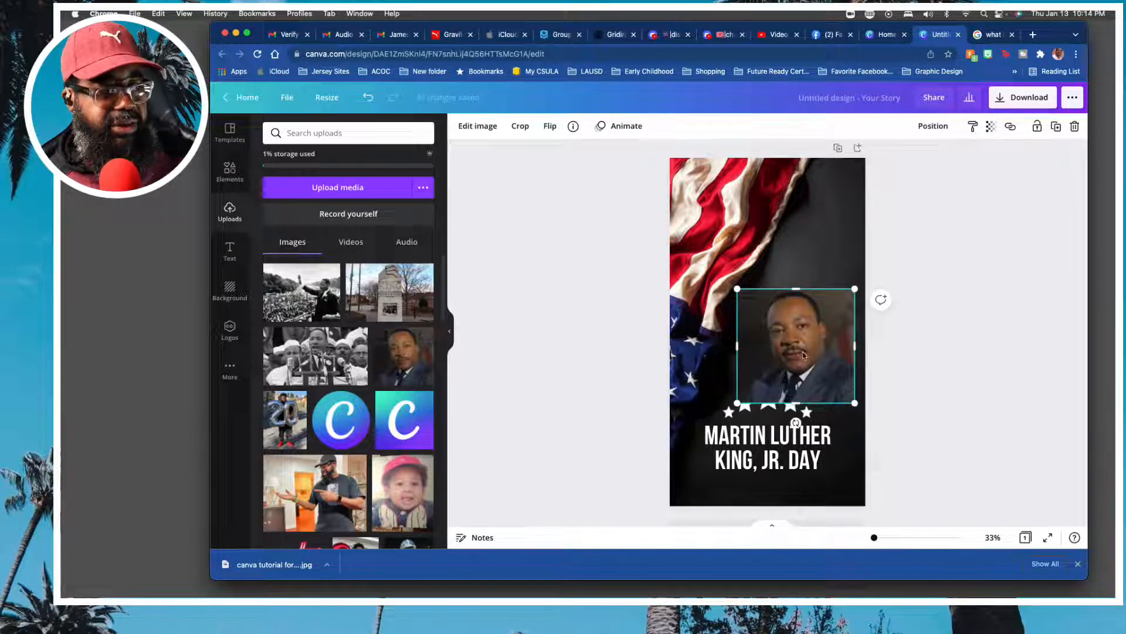
click(999, 352)
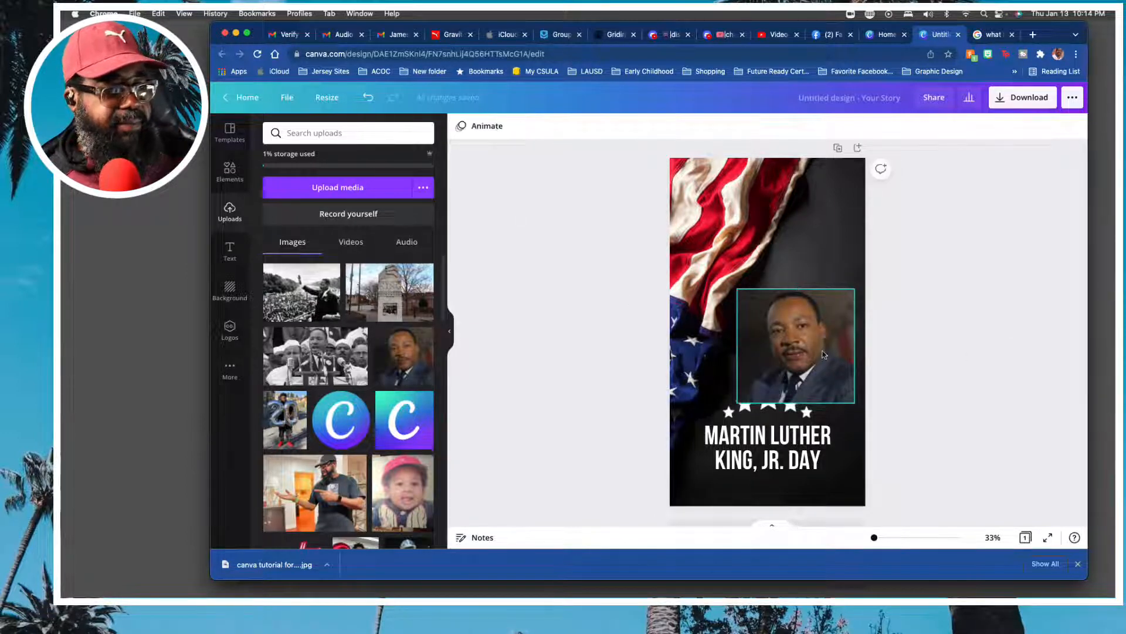
click(803, 350)
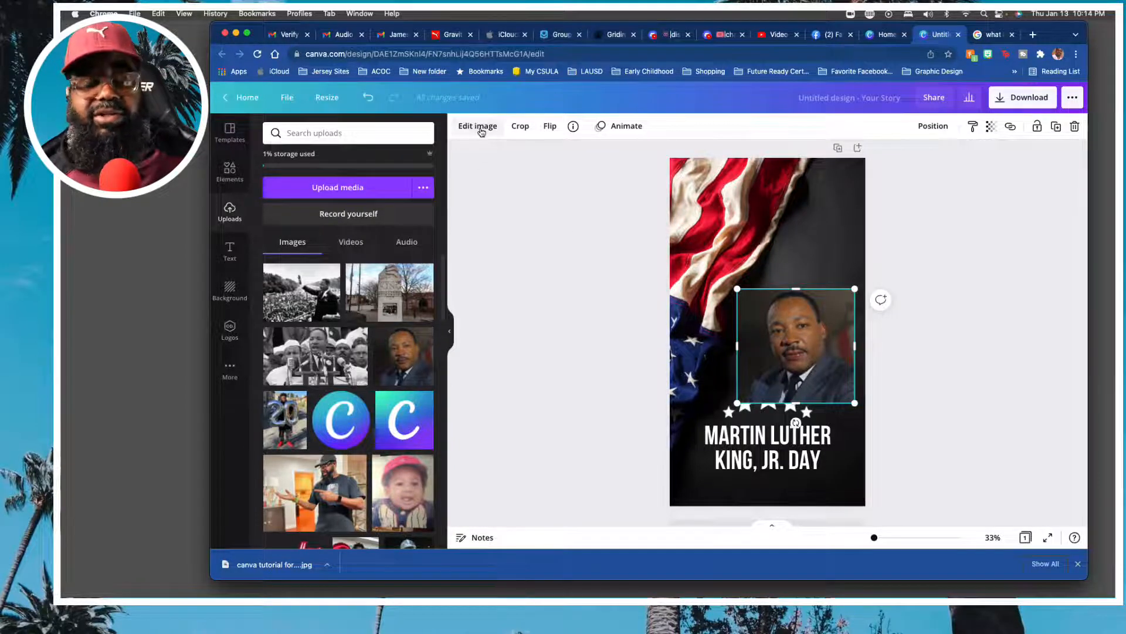
Apply the Background Remover to the portrait and move the picture up slightly so it clears the stars.
click(479, 127)
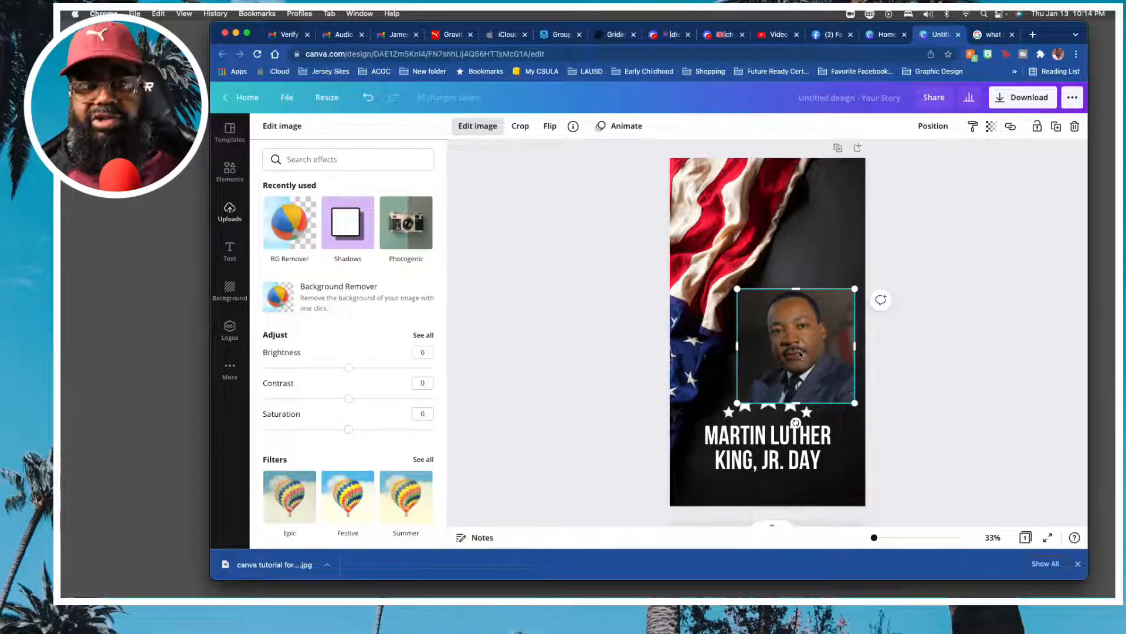
click(289, 228)
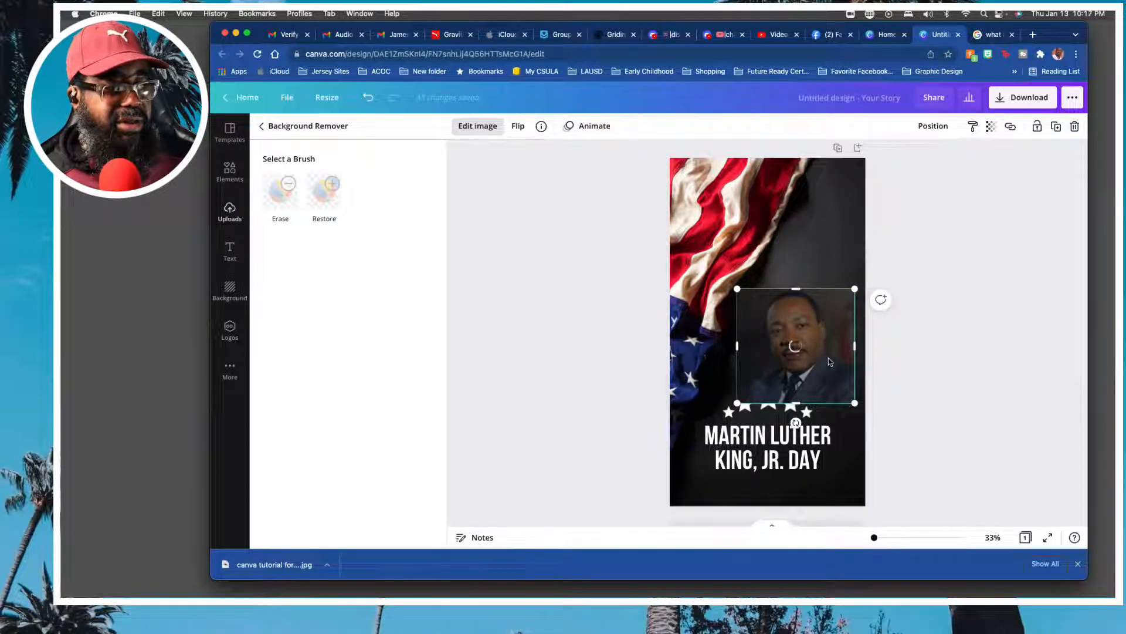
drag(816, 320, 814, 330)
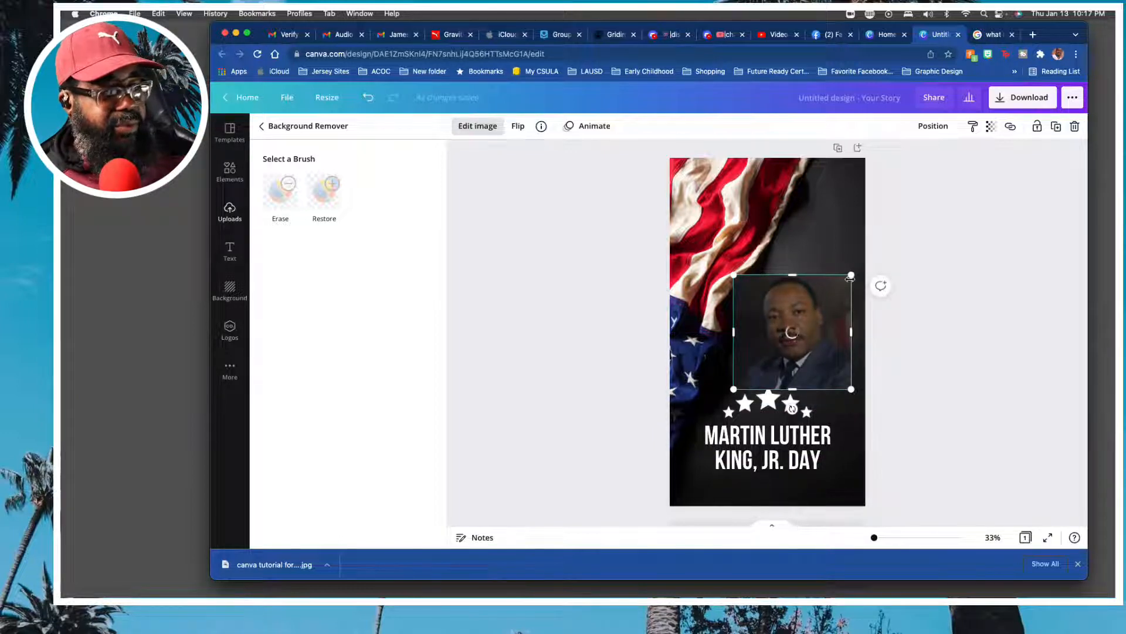
Shrink the Martin Luther King portrait and position it in the dark area beside the flag, above the stars.
mouse_move(852, 274)
mouse_down()
mouse_move(820, 308)
mouse_move(838, 285)
mouse_up()
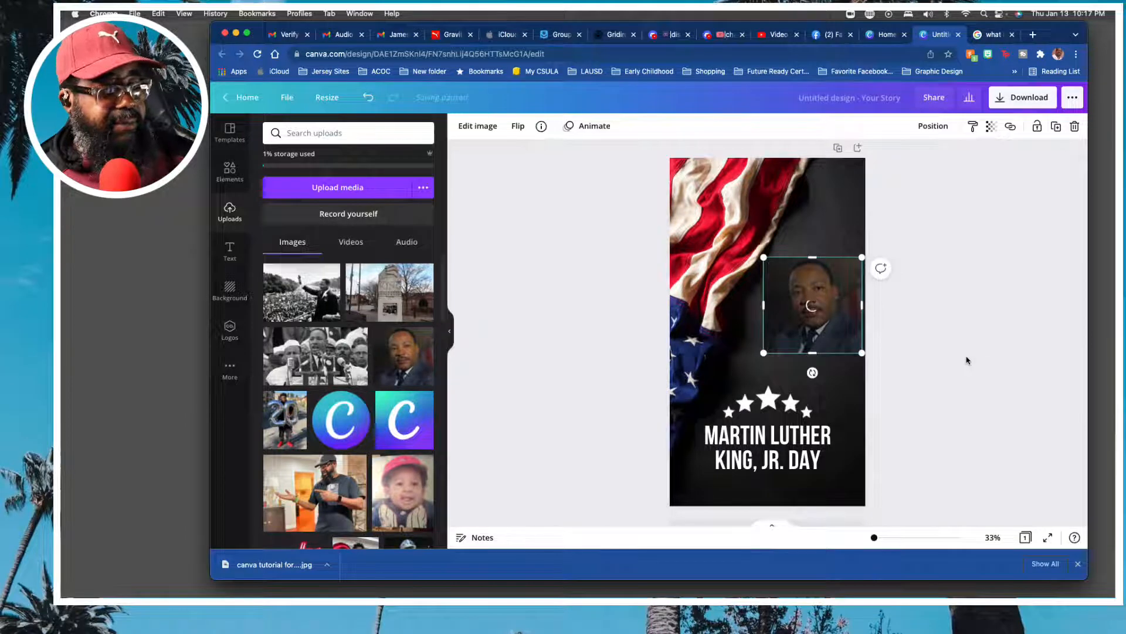
click(979, 352)
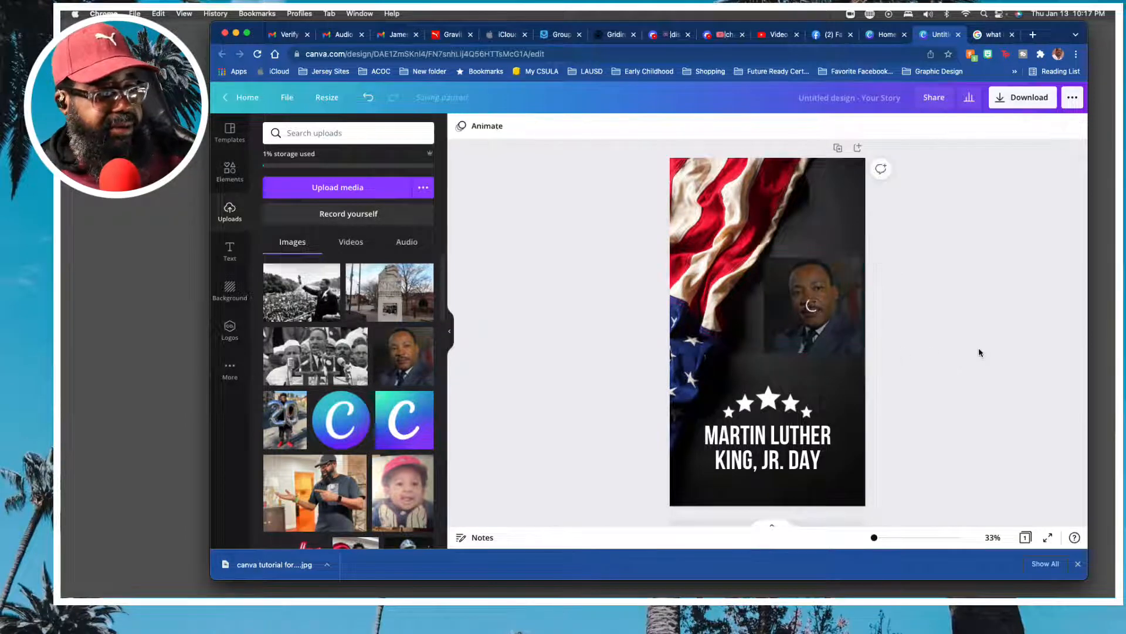
drag(830, 300, 816, 316)
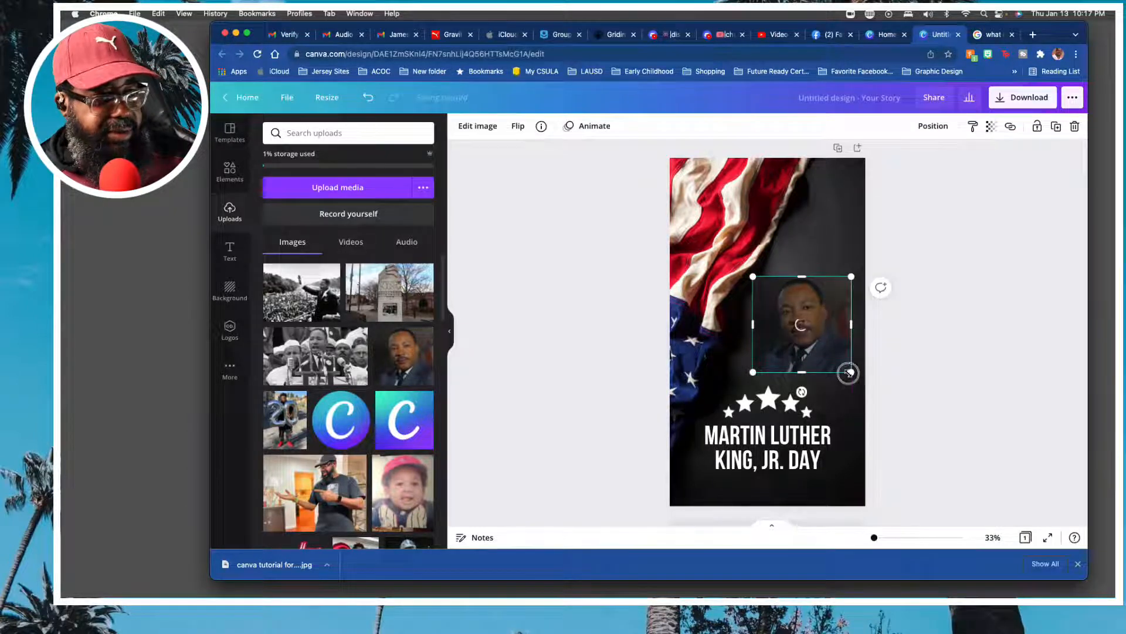
drag(850, 373, 811, 341)
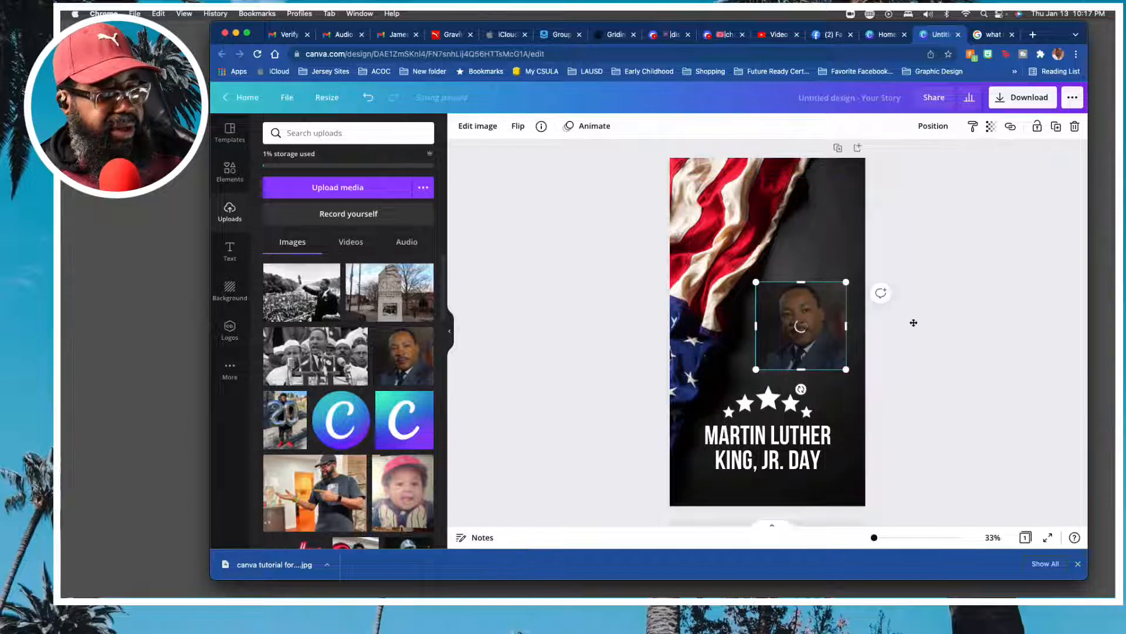
click(927, 320)
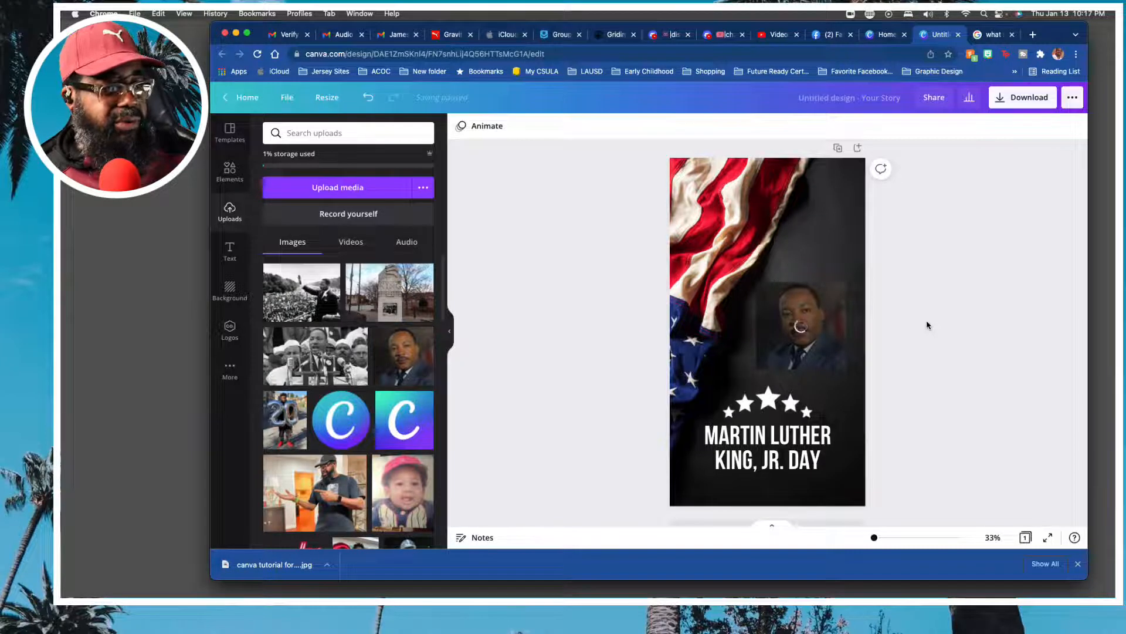
click(835, 346)
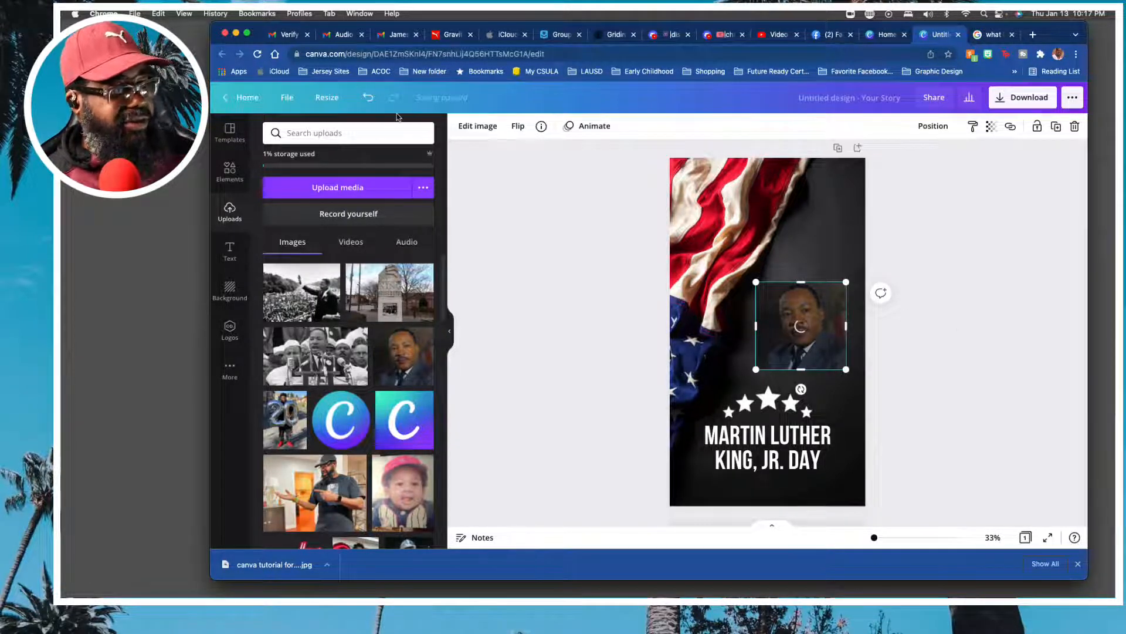
Undo the portrait's background removal, make the picture slightly smaller and place it just above the stars.
click(368, 98)
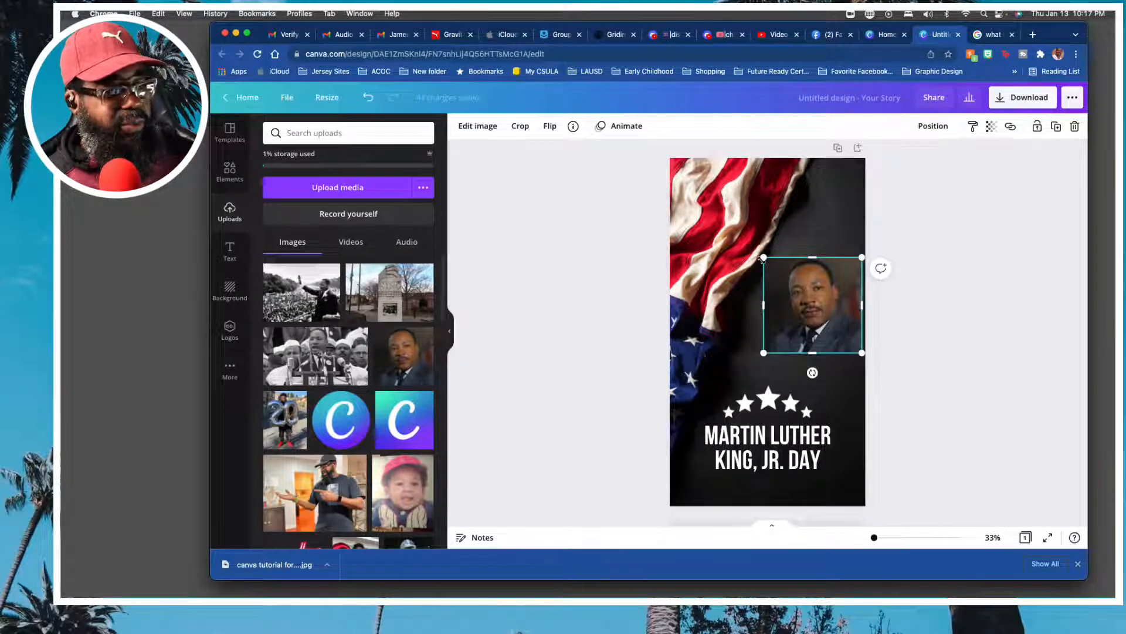
drag(763, 258, 799, 309)
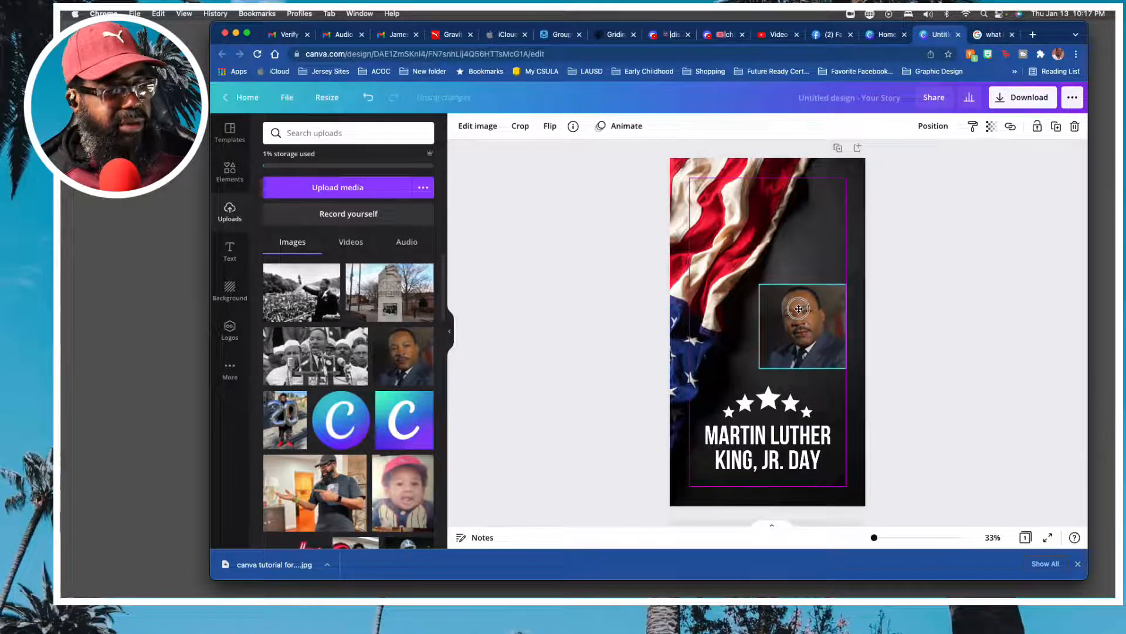
click(882, 297)
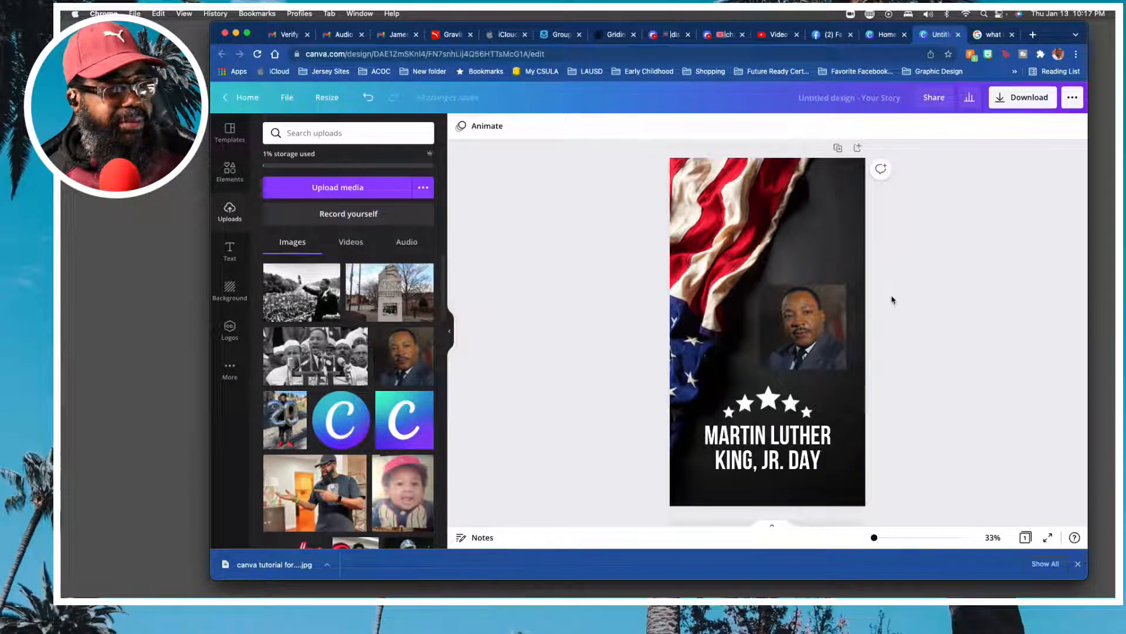
Apply the Background Remover to the resized portrait.
click(800, 340)
click(477, 126)
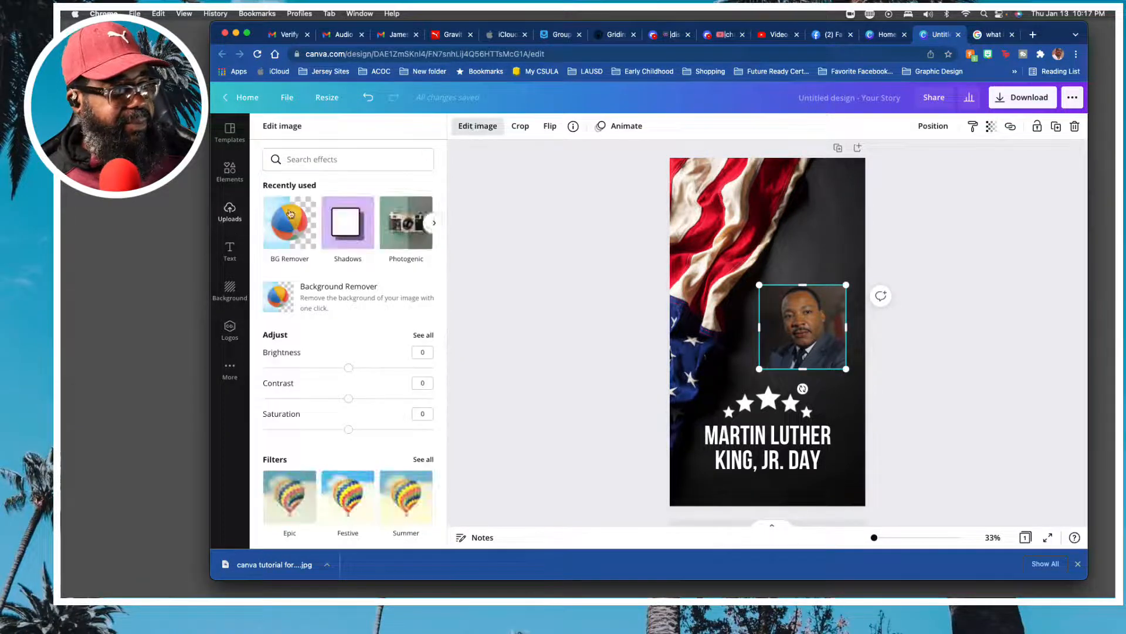
click(292, 226)
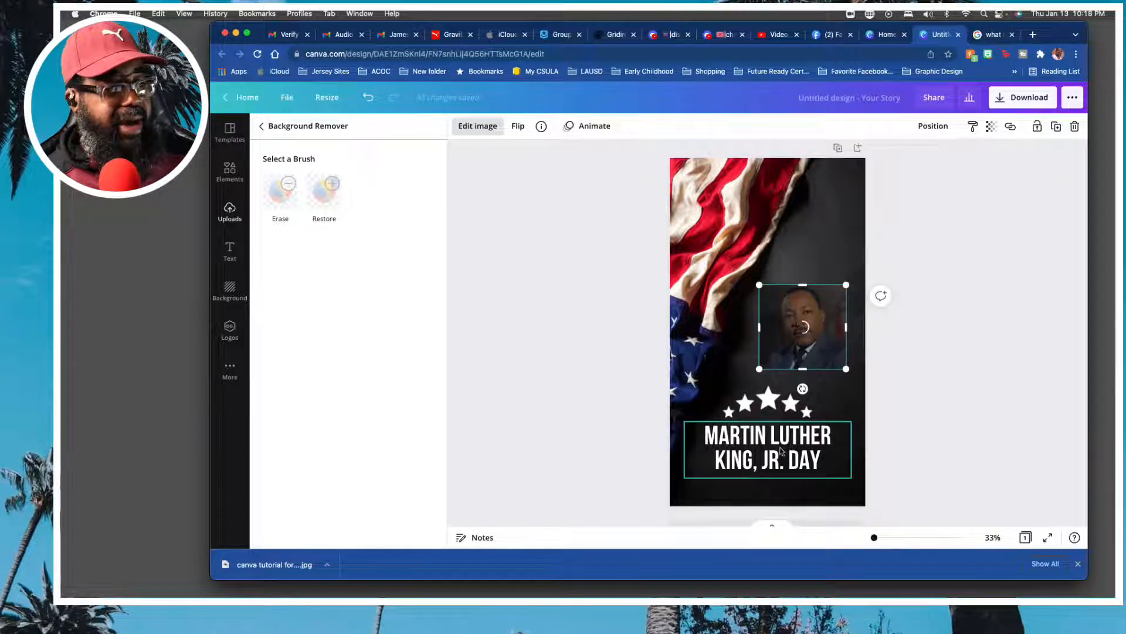
Add a body text line reading "January 17, 2022" below the "Martin Luther King, Jr. Day" title.
click(782, 449)
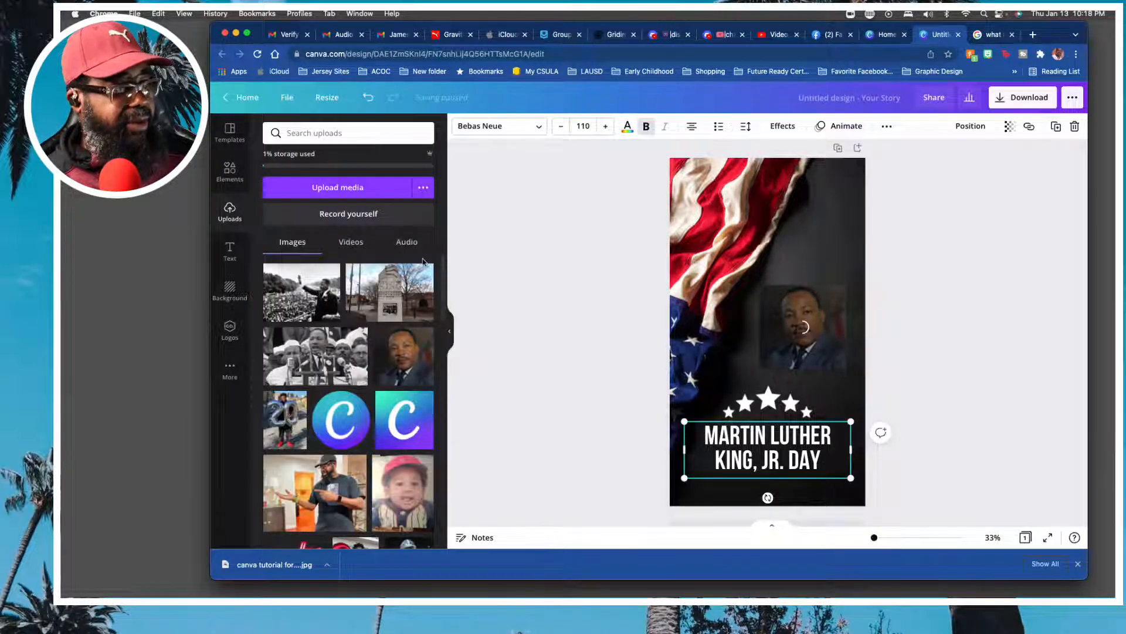
click(236, 253)
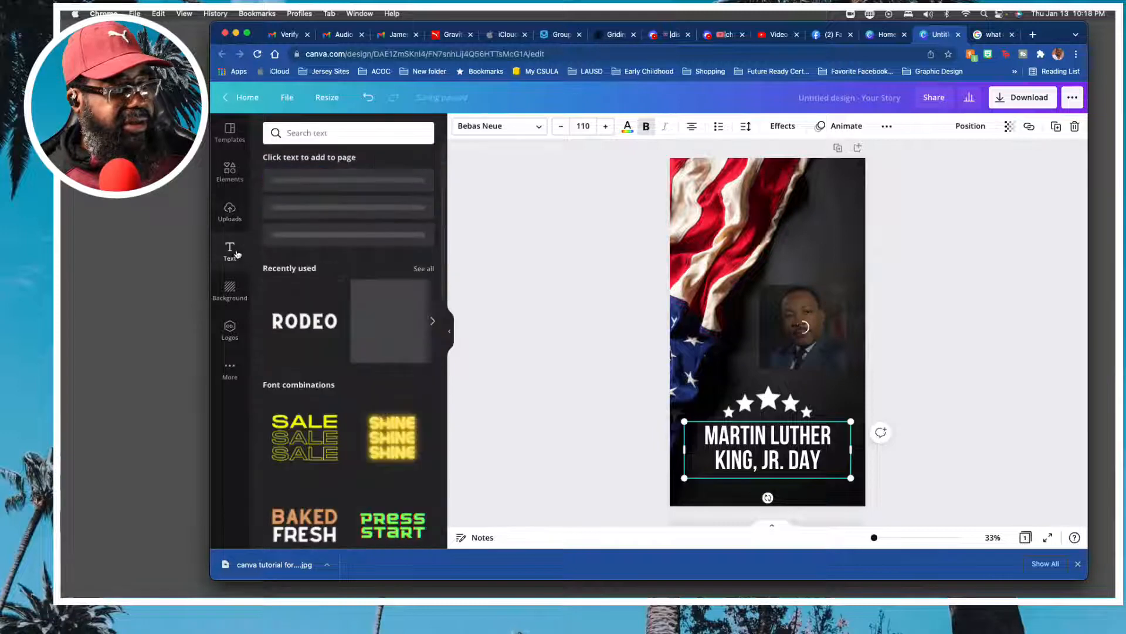
click(325, 268)
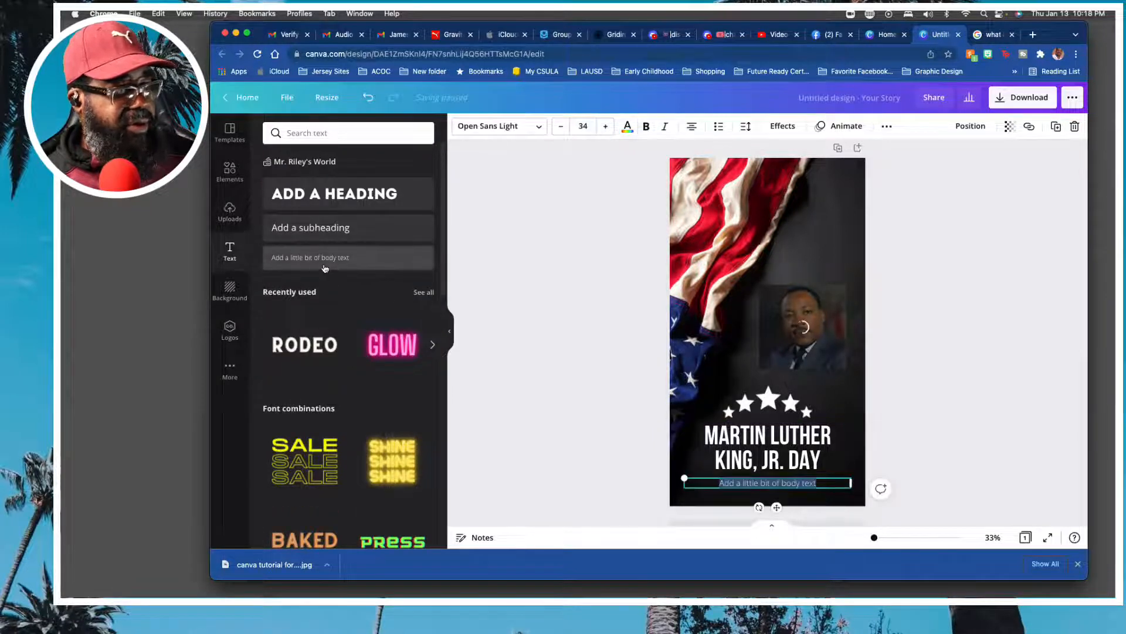
click(780, 482)
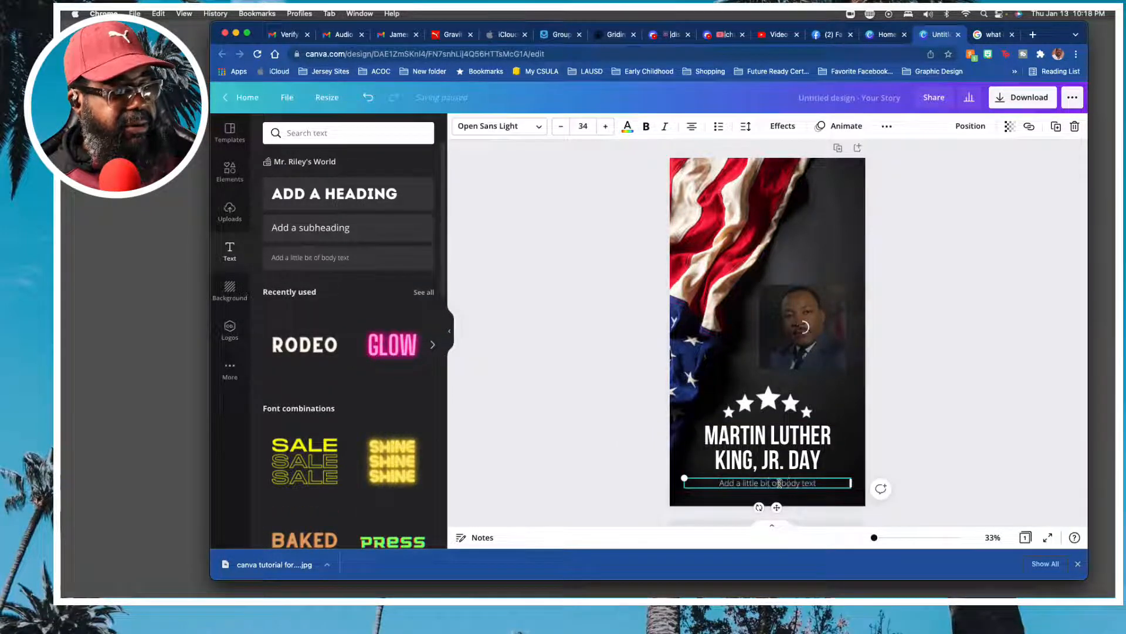
triple_click(779, 483)
text(Januar)
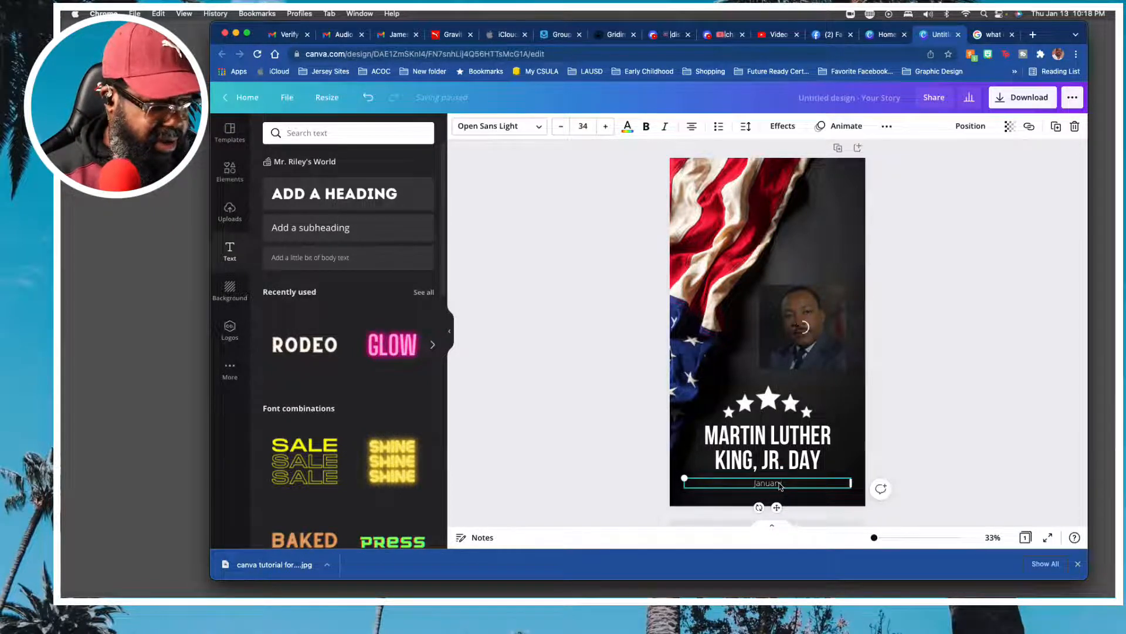
text(y 17)
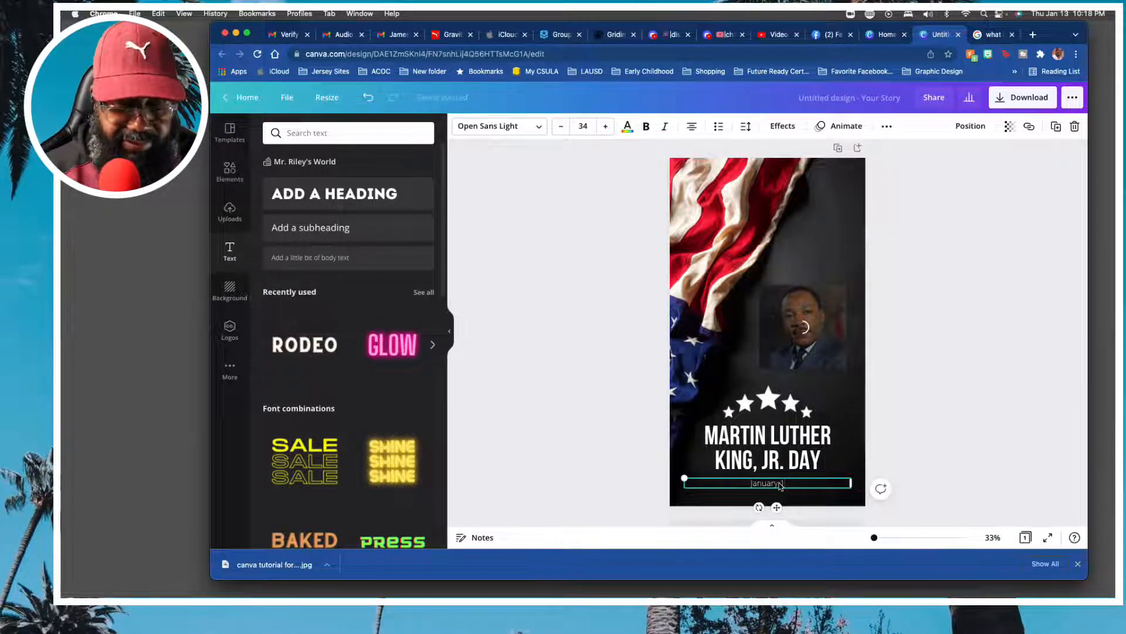
text(, 20)
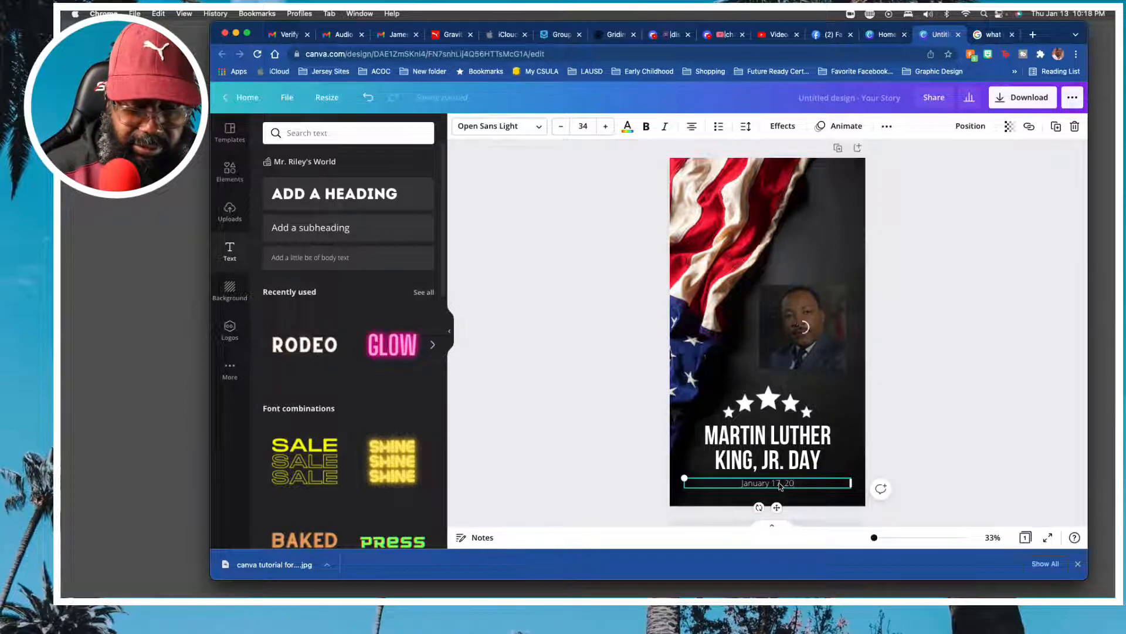
text(22)
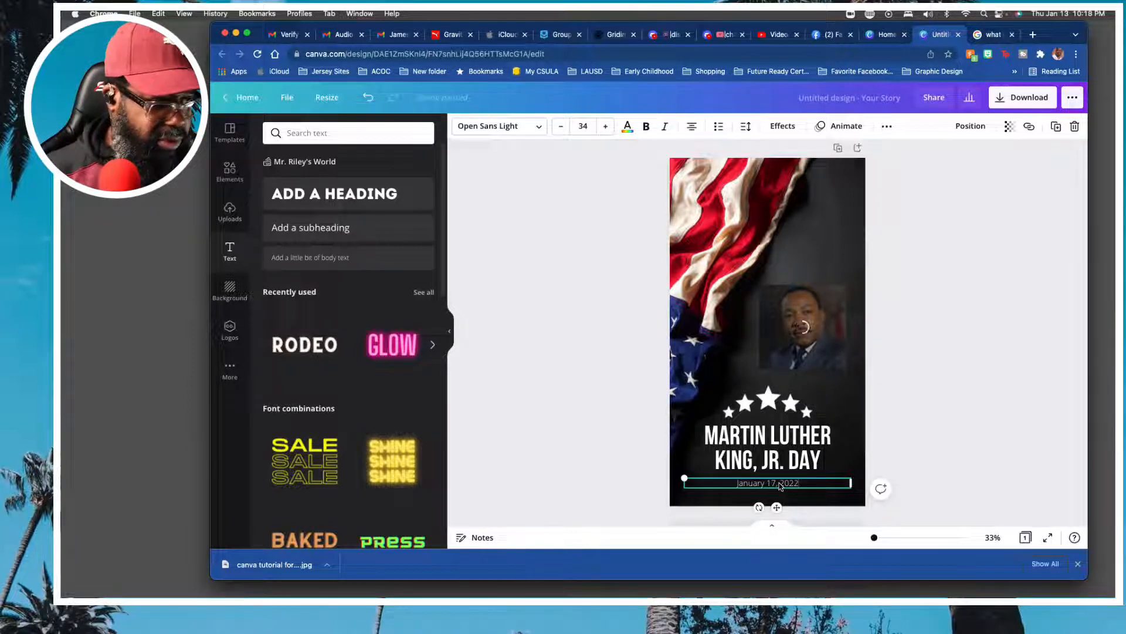
click(929, 473)
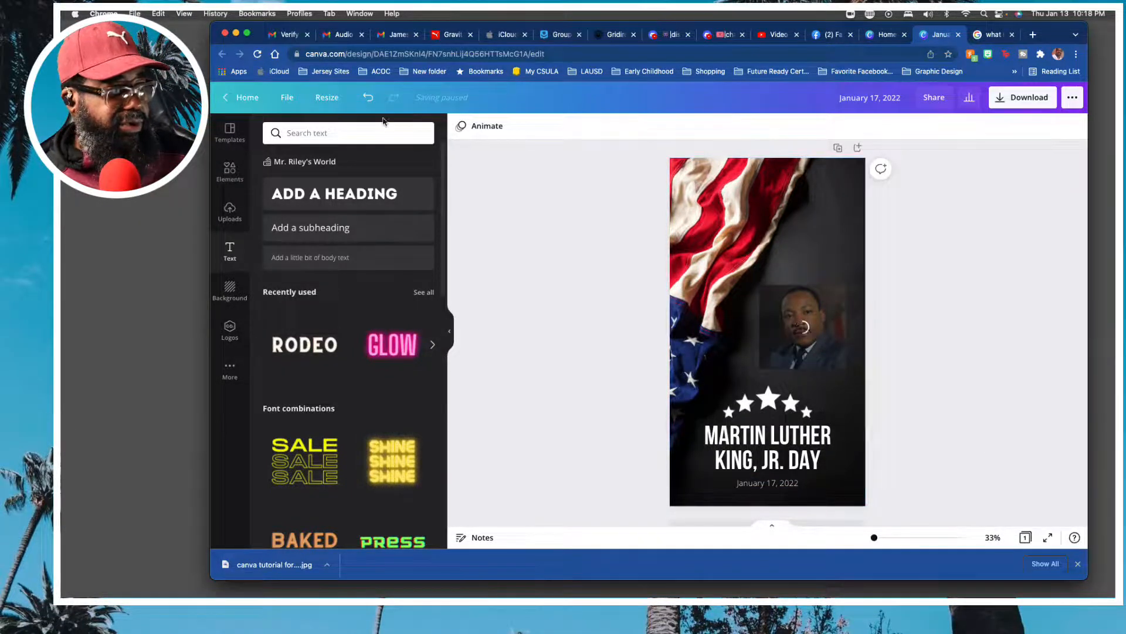
Delete the portrait from the page and add a fresh copy of it from the uploaded images.
click(768, 290)
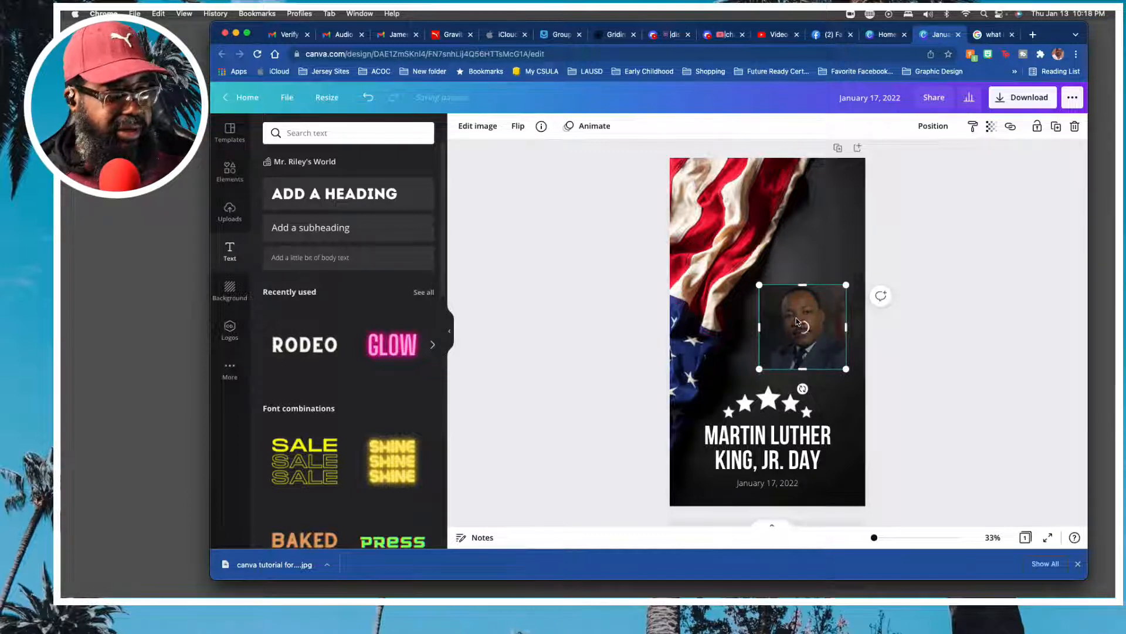
key(Delete)
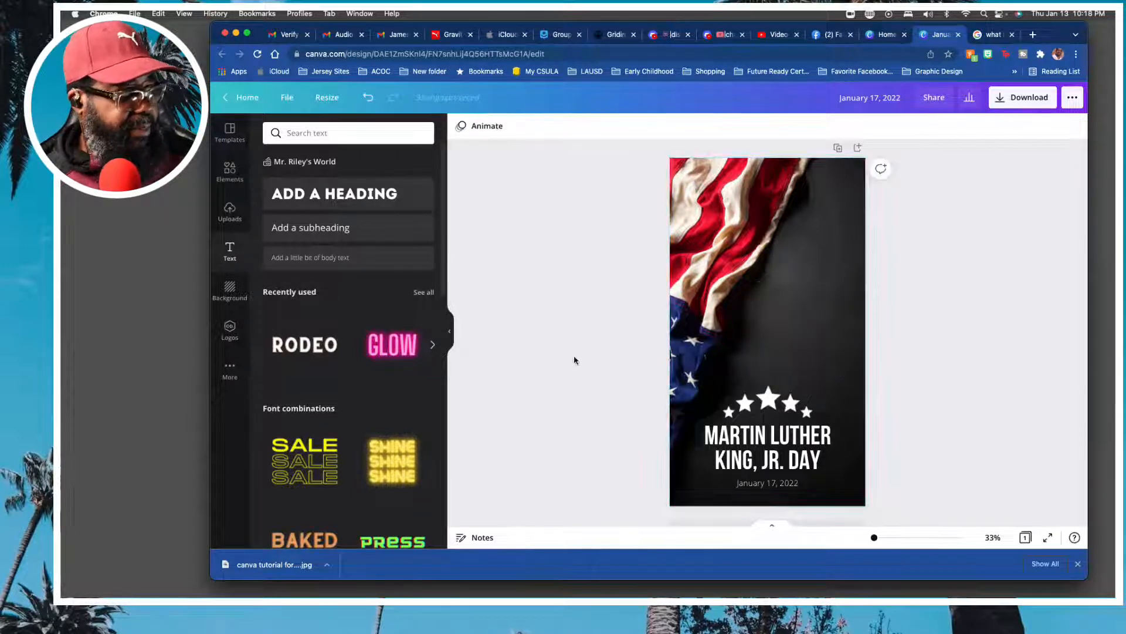
click(232, 210)
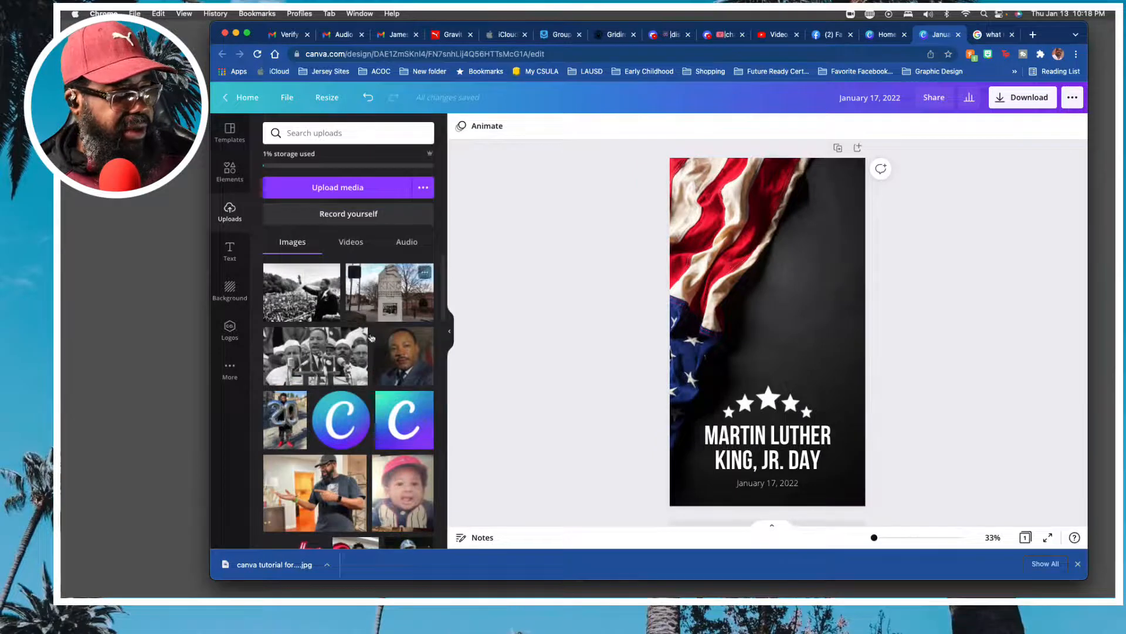
click(403, 355)
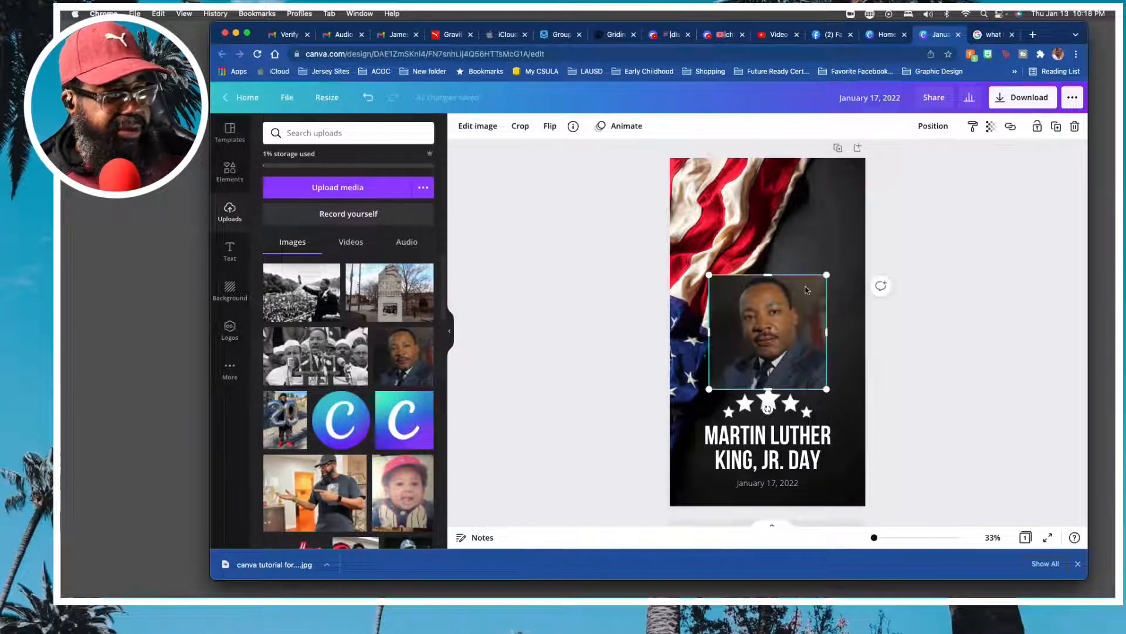
Shrink the new portrait and position it in the dark area beside the flag, just above the stars.
drag(826, 275, 783, 294)
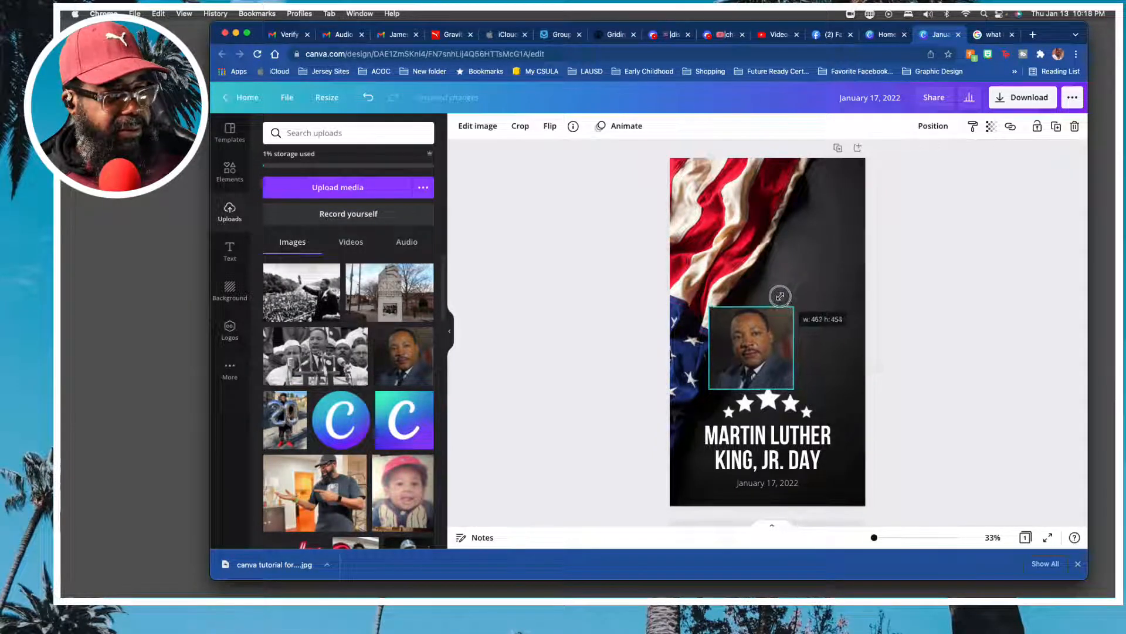
drag(752, 346, 804, 331)
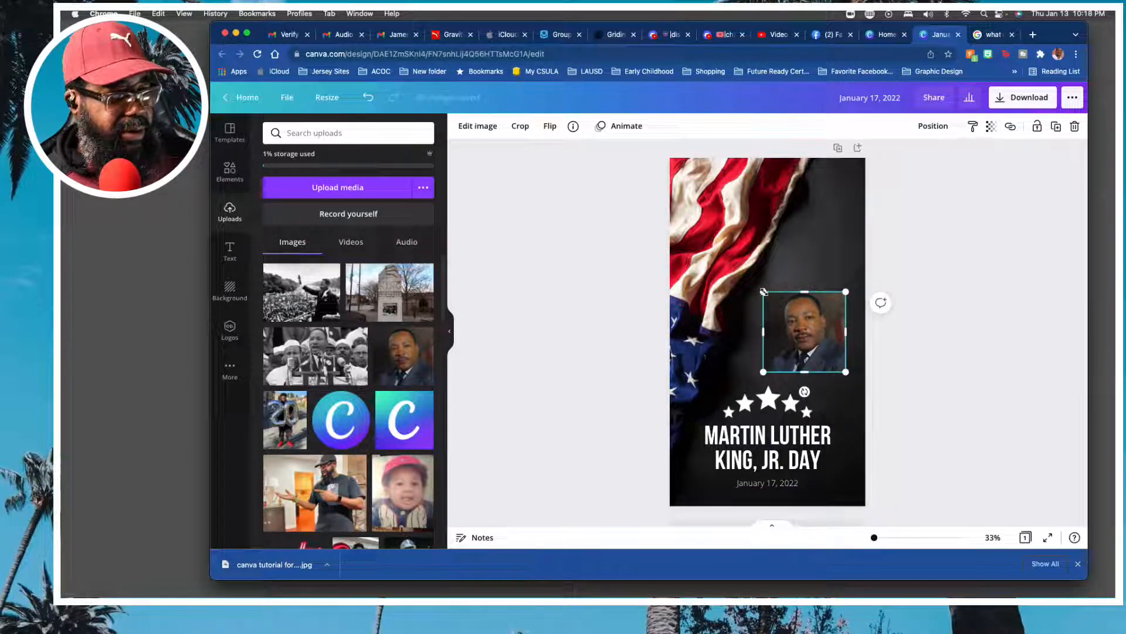
drag(763, 292, 747, 278)
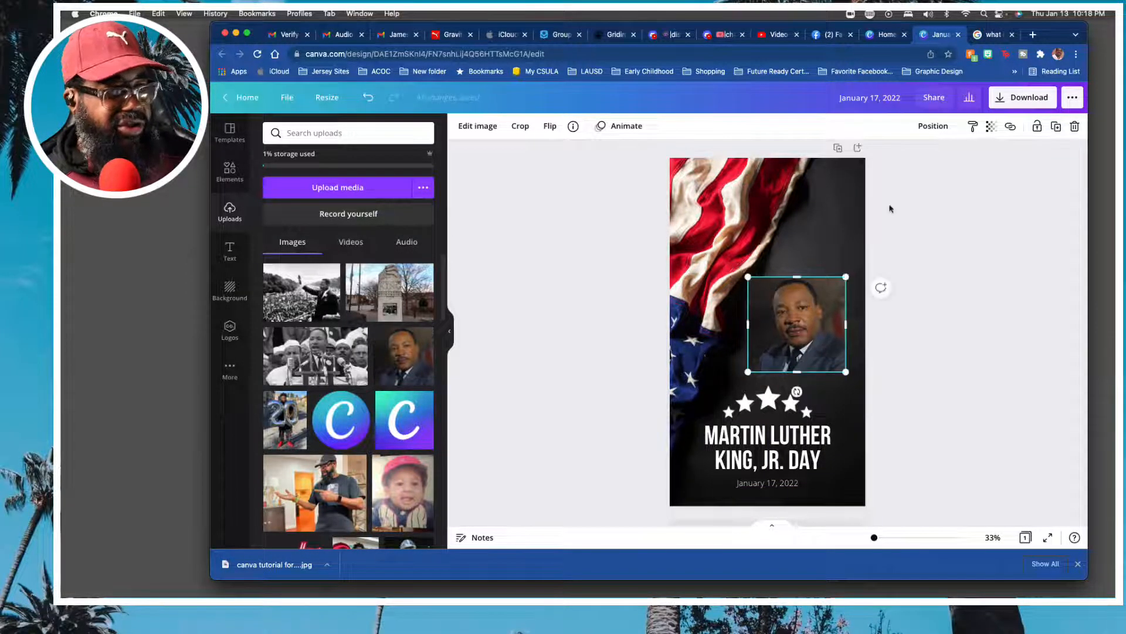
scroll(794, 321, up, 1)
drag(795, 322, 796, 327)
click(1005, 219)
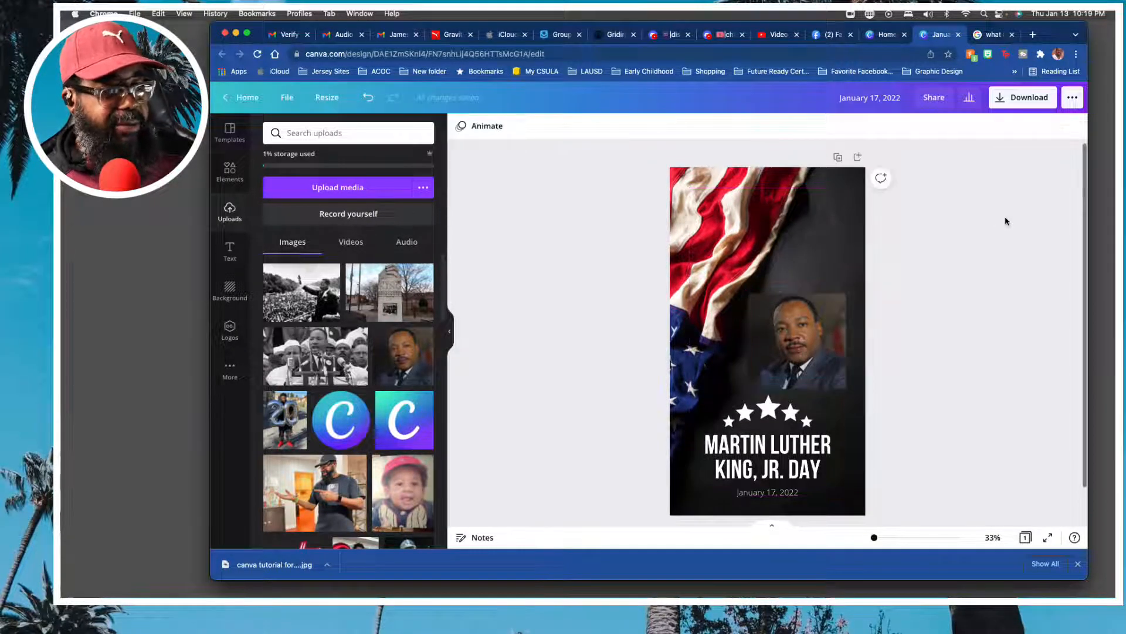
Make the portrait partly transparent so that it fades into the dark background.
click(808, 330)
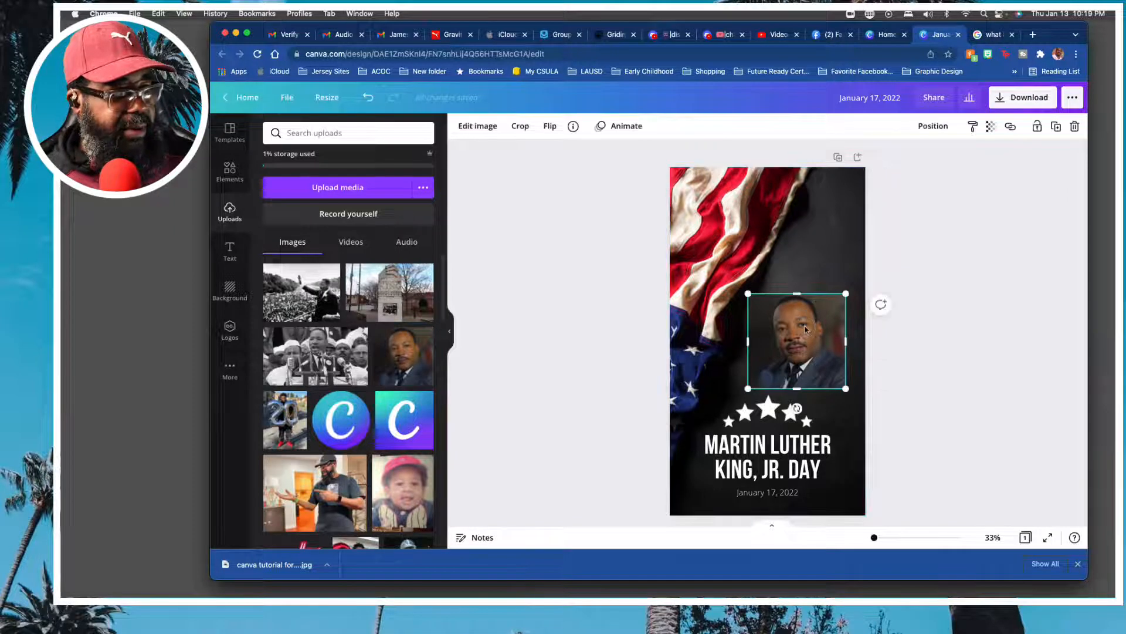
click(990, 127)
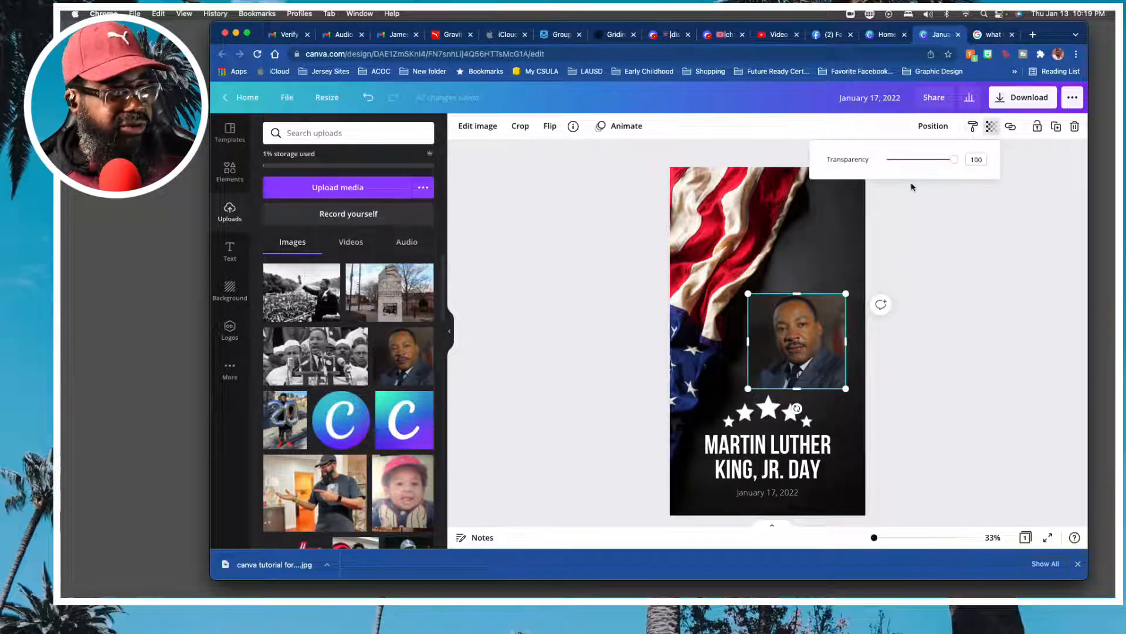
drag(953, 161, 921, 164)
click(952, 269)
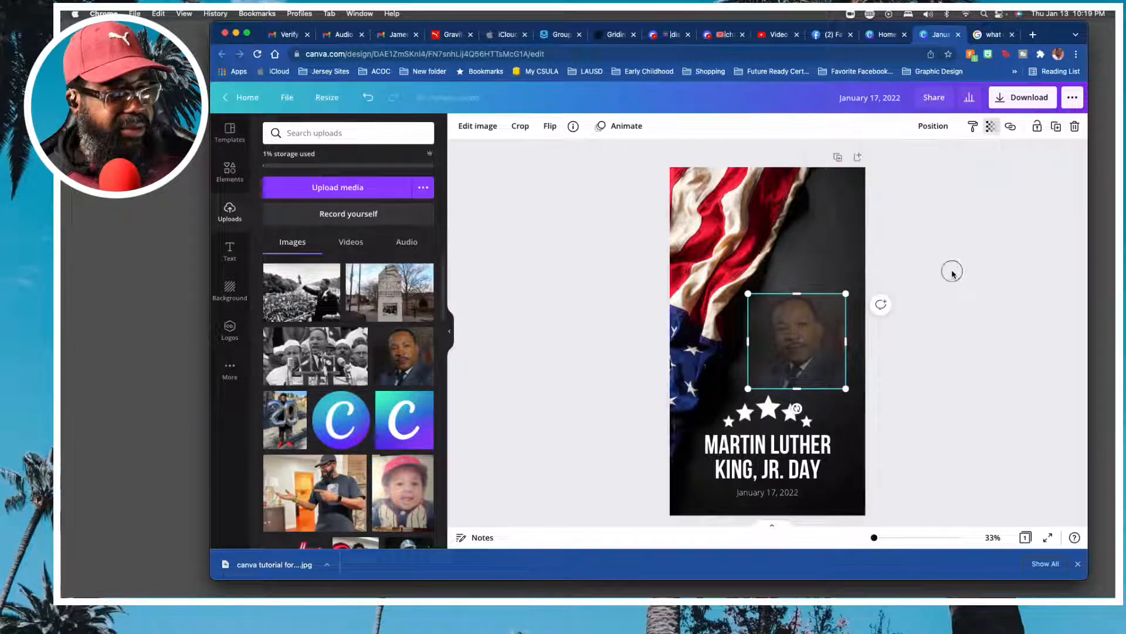
click(941, 346)
Move the faded portrait slightly up and toward the page's right edge, leaving a gap above the stars.
drag(792, 348, 794, 335)
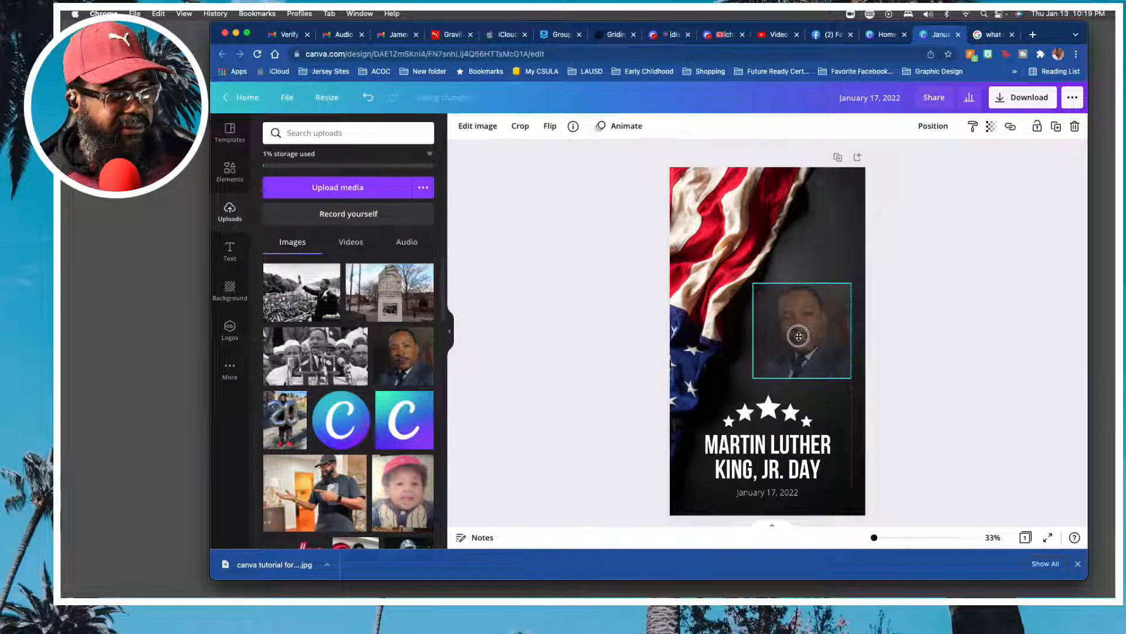
click(881, 295)
click(812, 344)
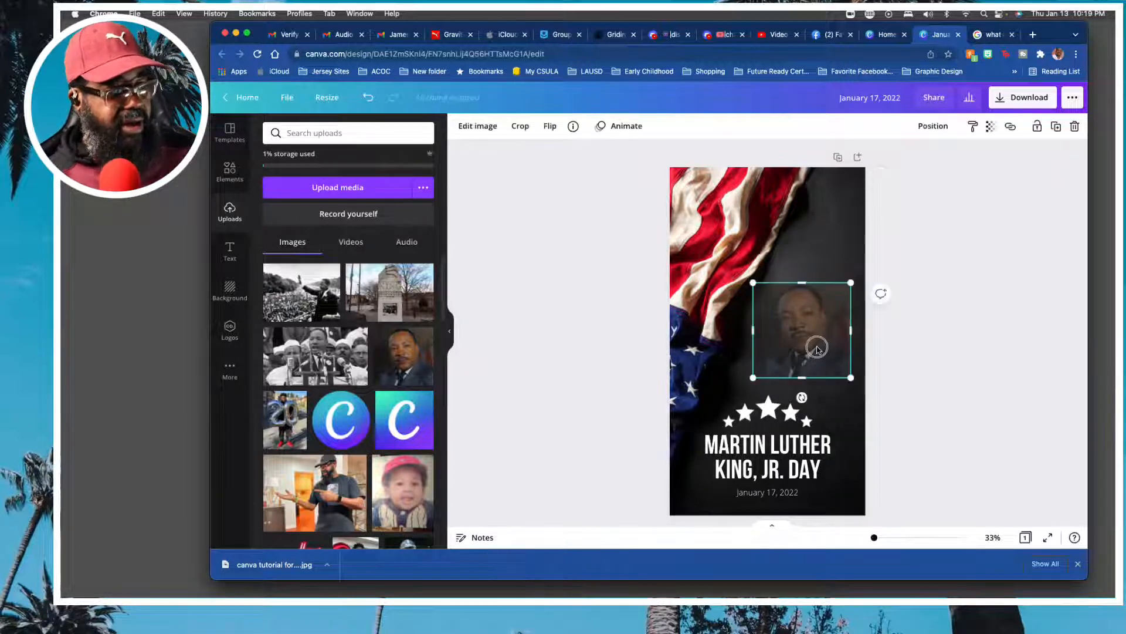
click(987, 342)
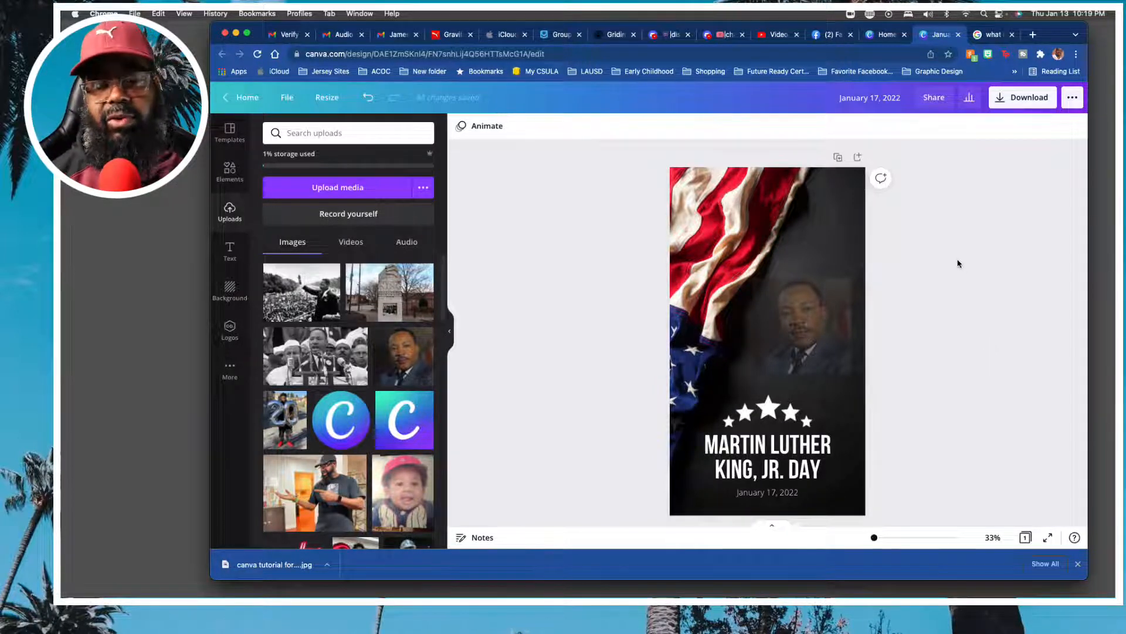
click(549, 268)
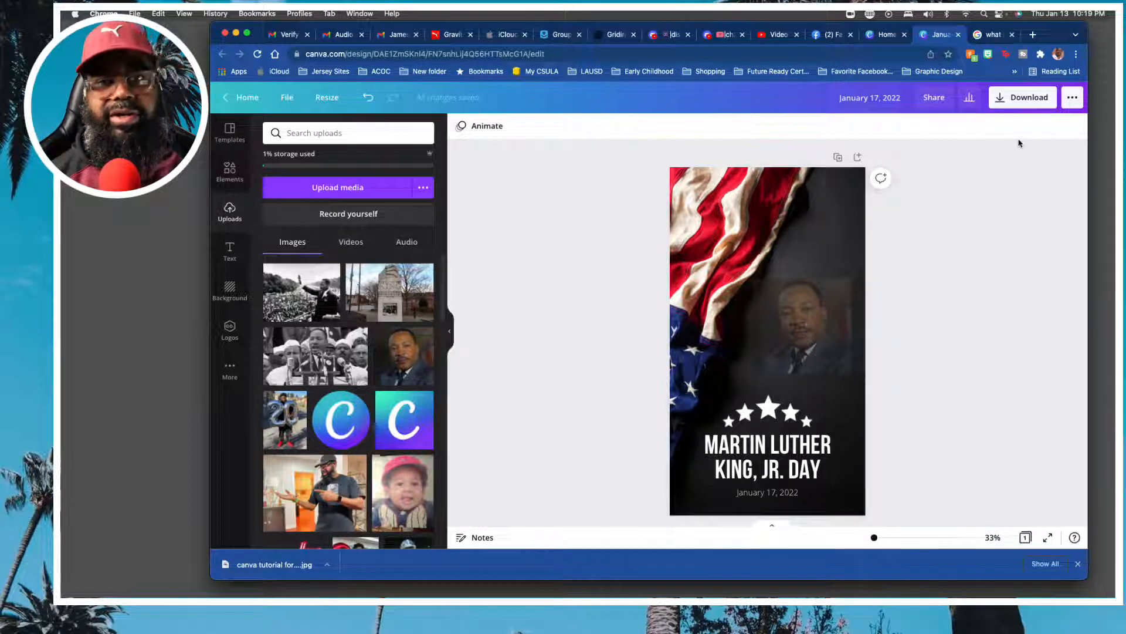
Rename the design to "MLK 2022 IGStory" and deselect the portrait.
click(813, 332)
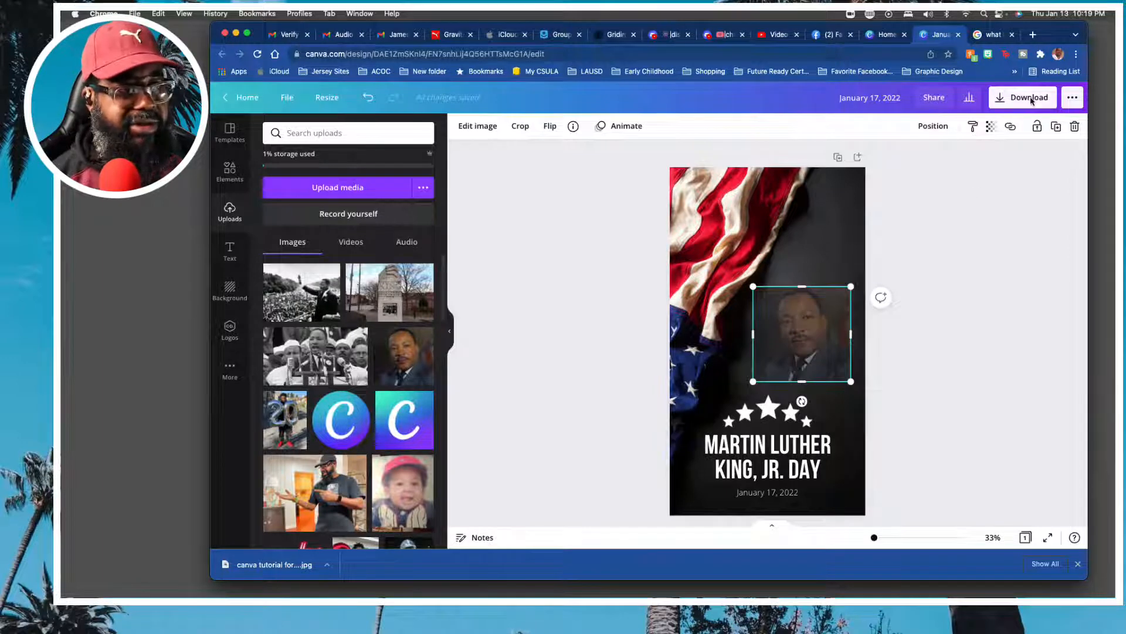
click(1030, 99)
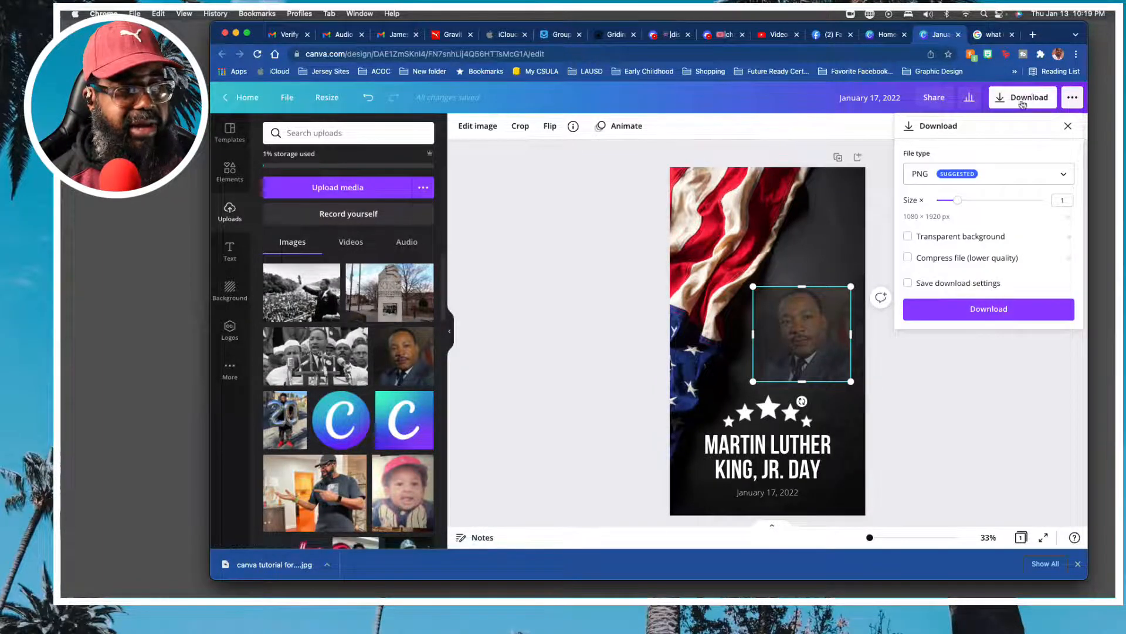
click(859, 100)
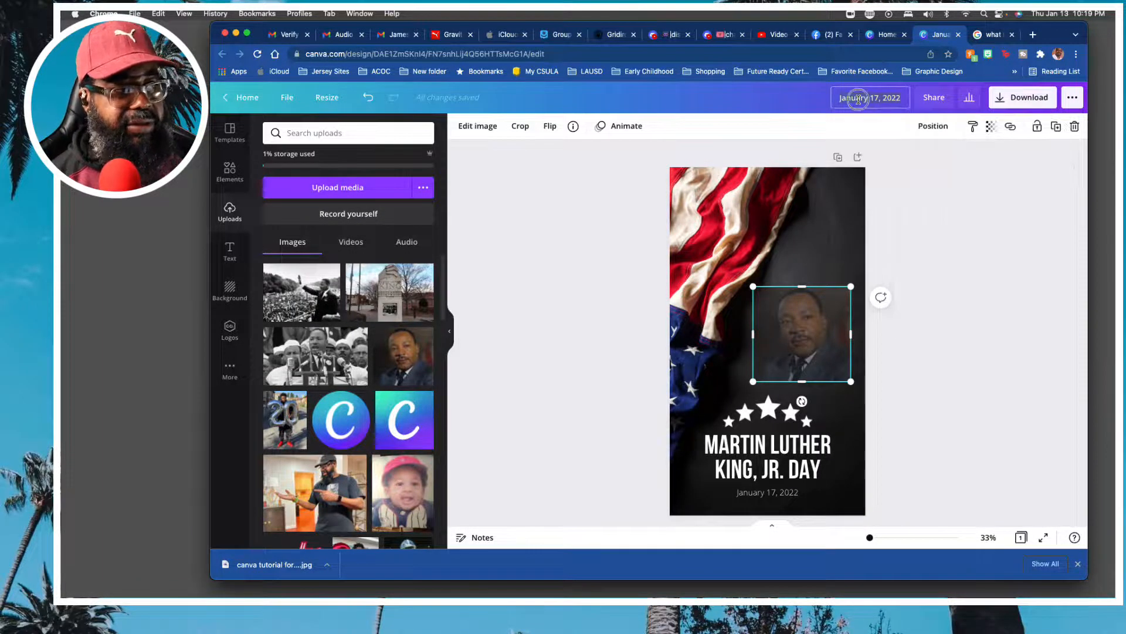
text(M)
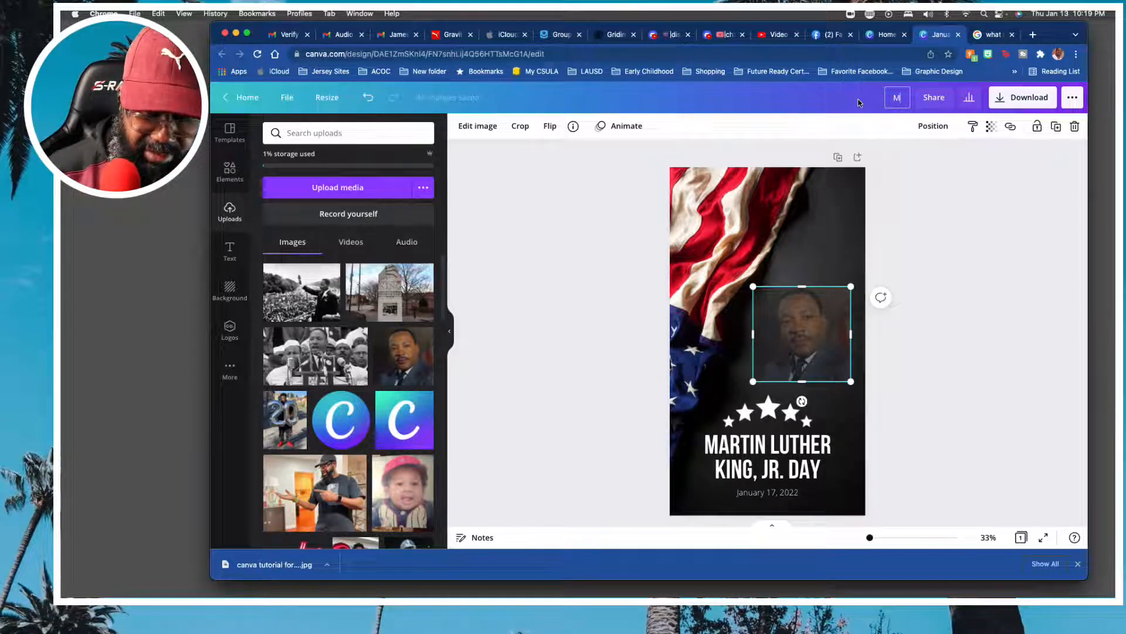
text(LK)
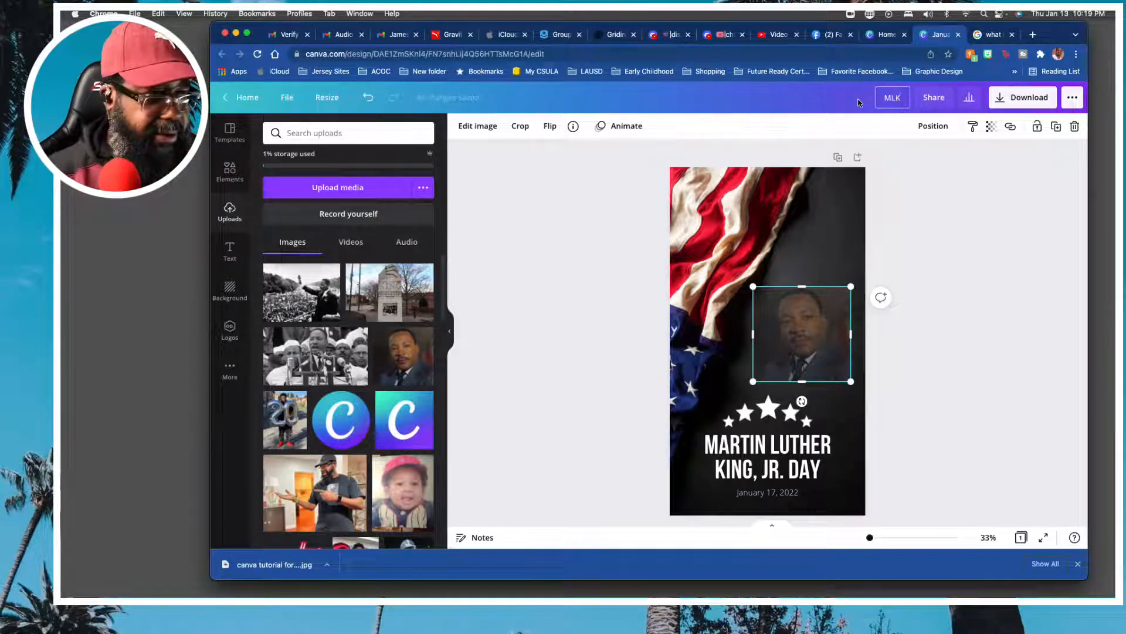
text( 2022)
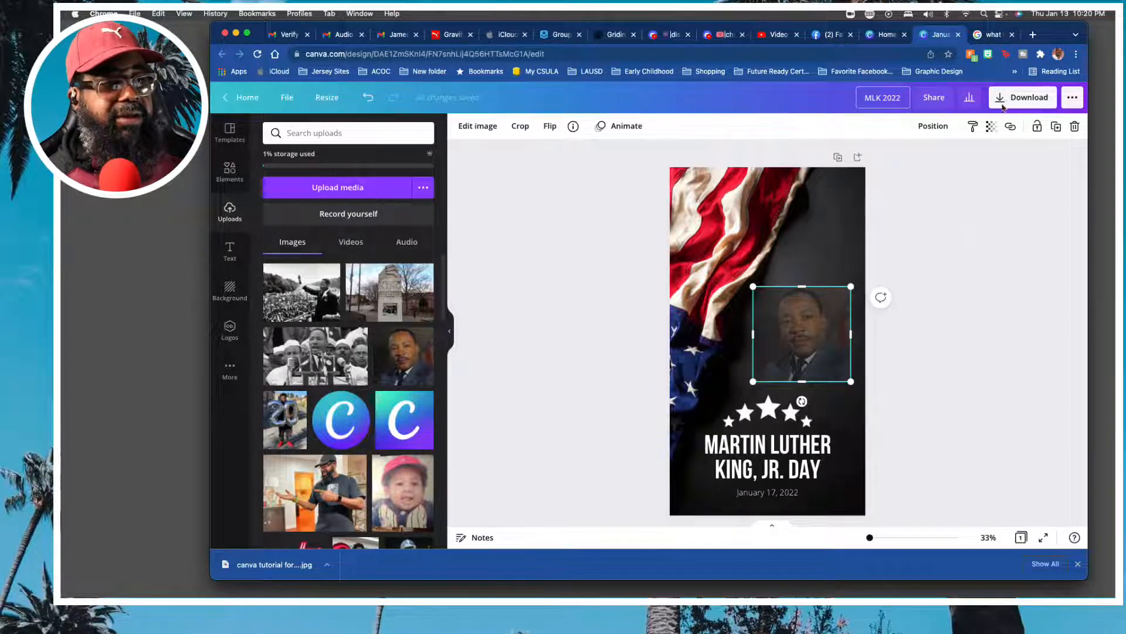
key(Return)
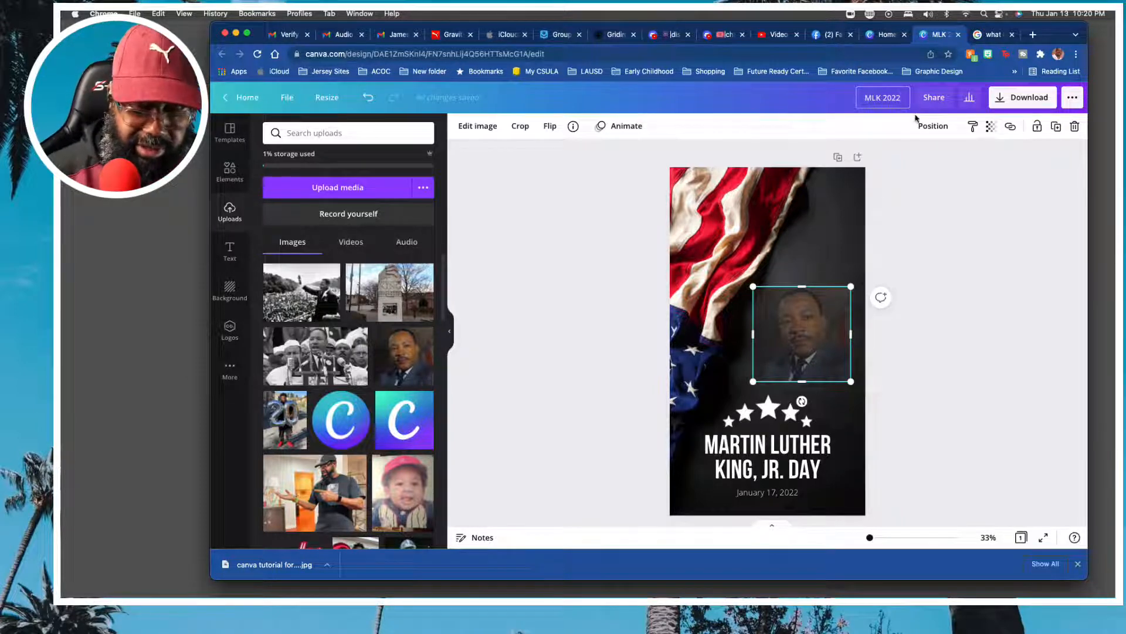
text(IG)
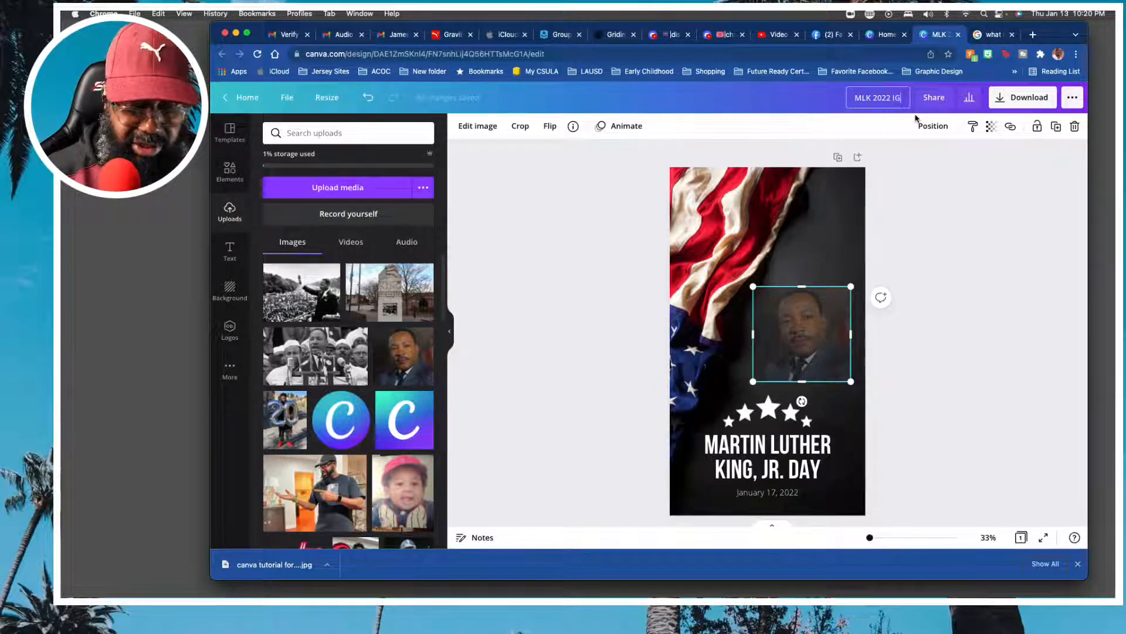
text(Story)
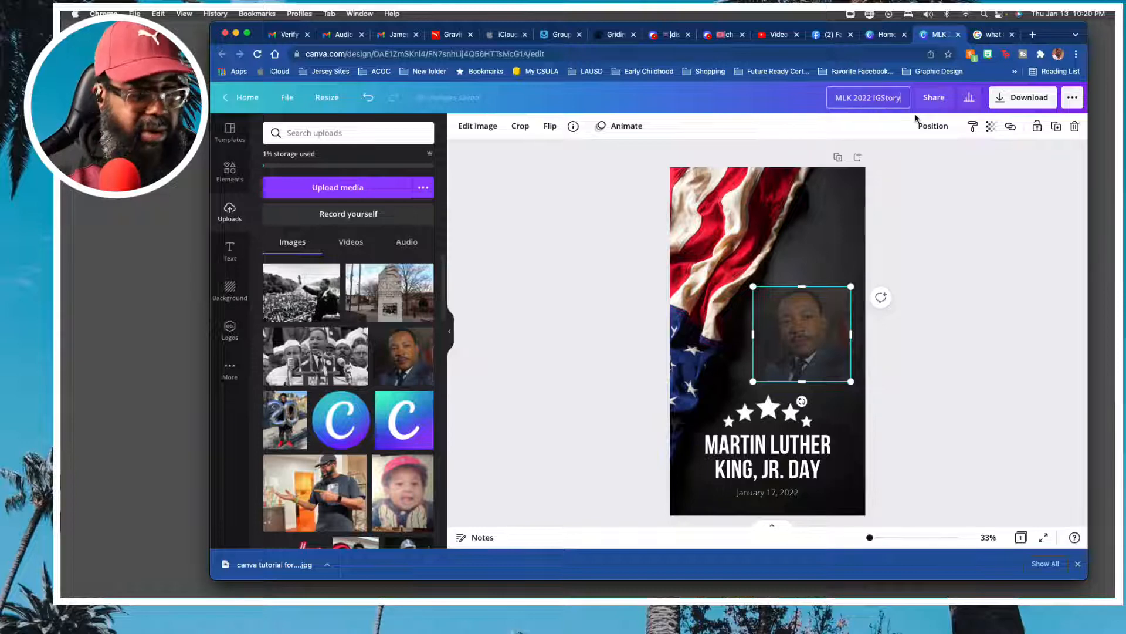
click(939, 225)
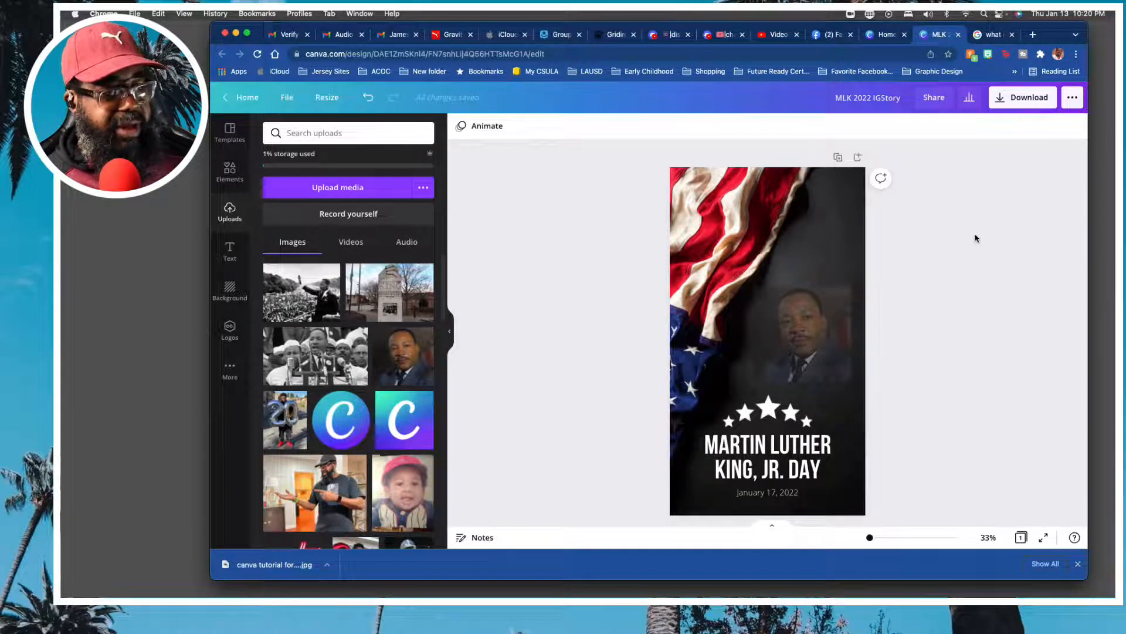
Download the finished story as a JPG image at size 1 and quality 80.
click(1025, 102)
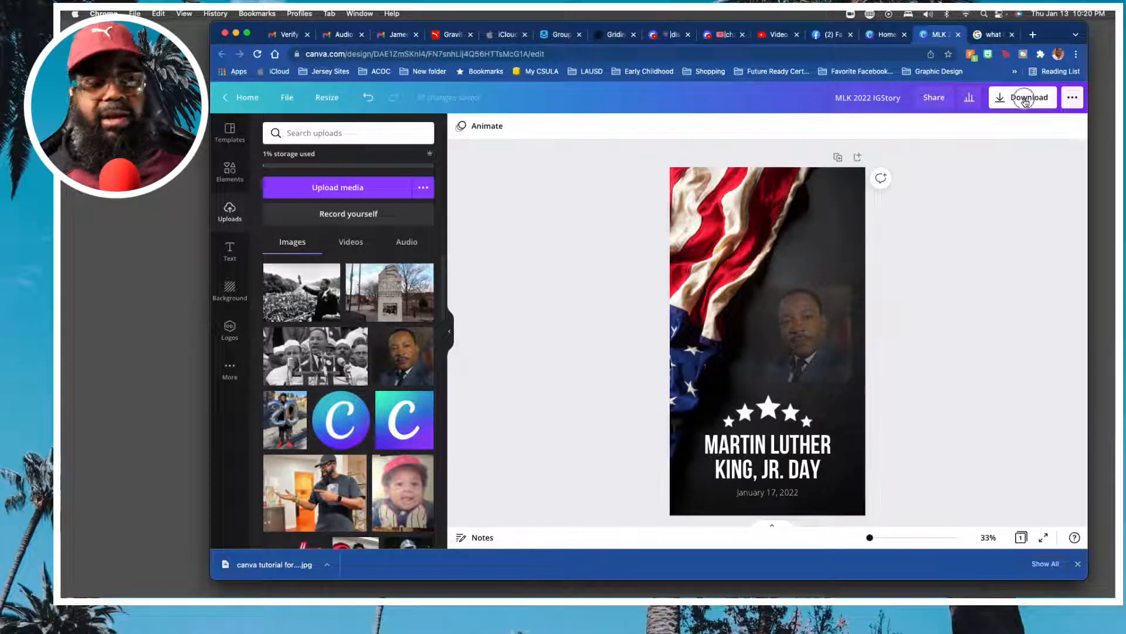
click(1016, 176)
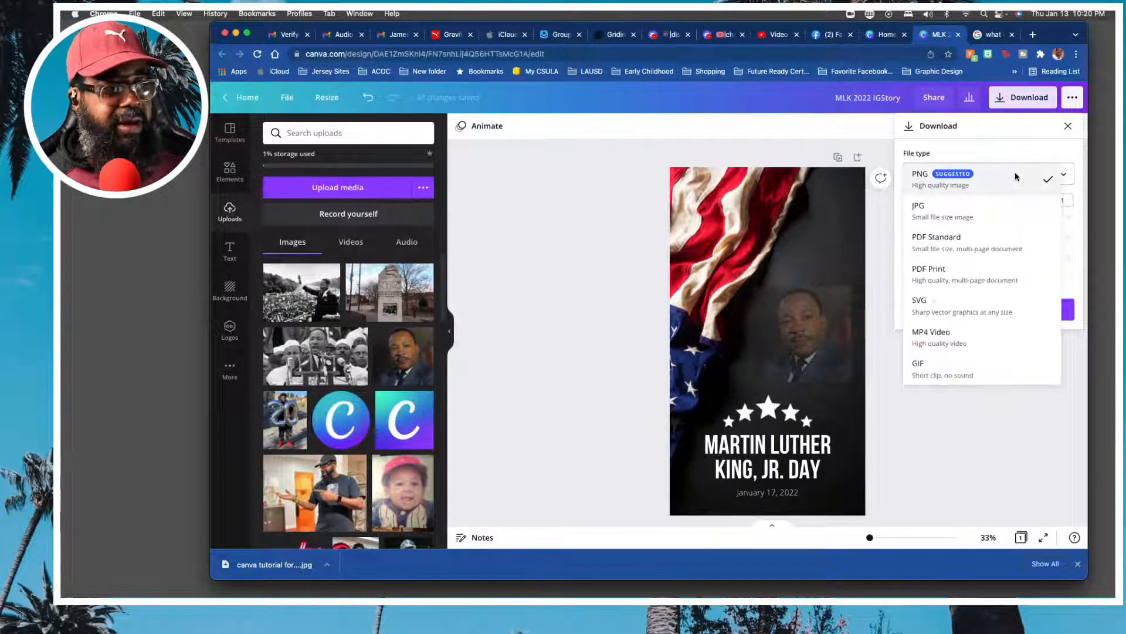
click(1005, 216)
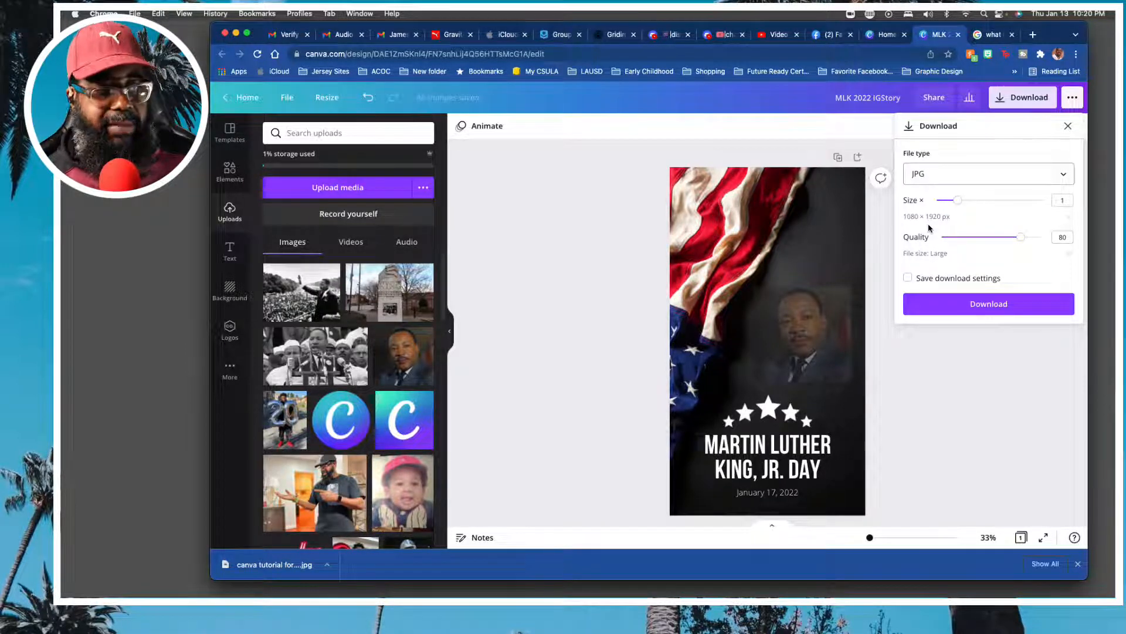
click(992, 304)
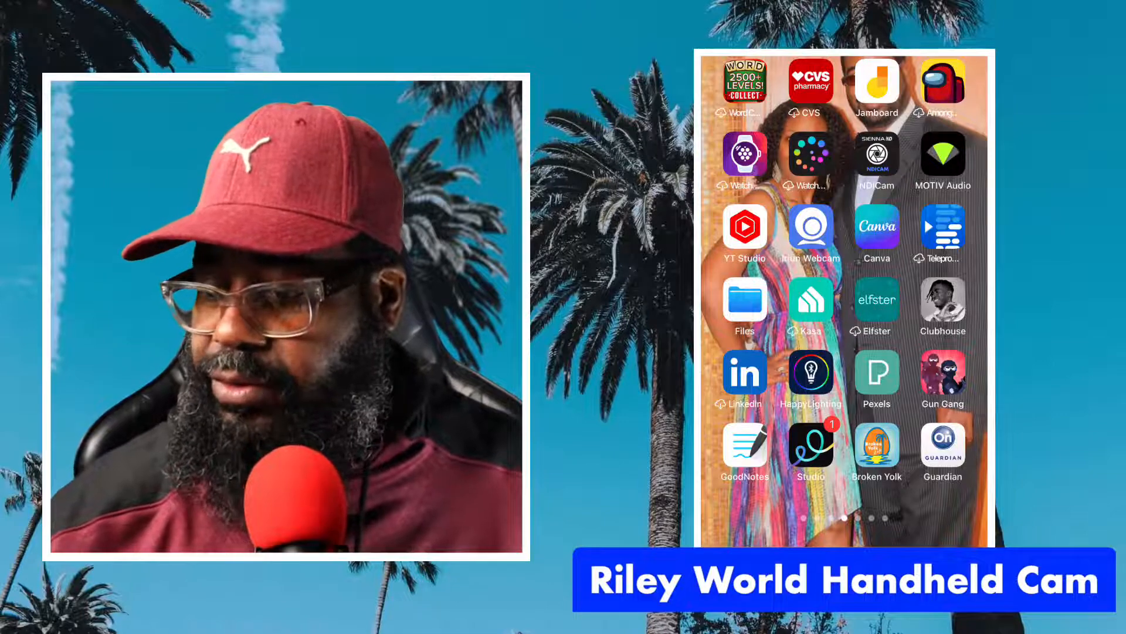
click(877, 227)
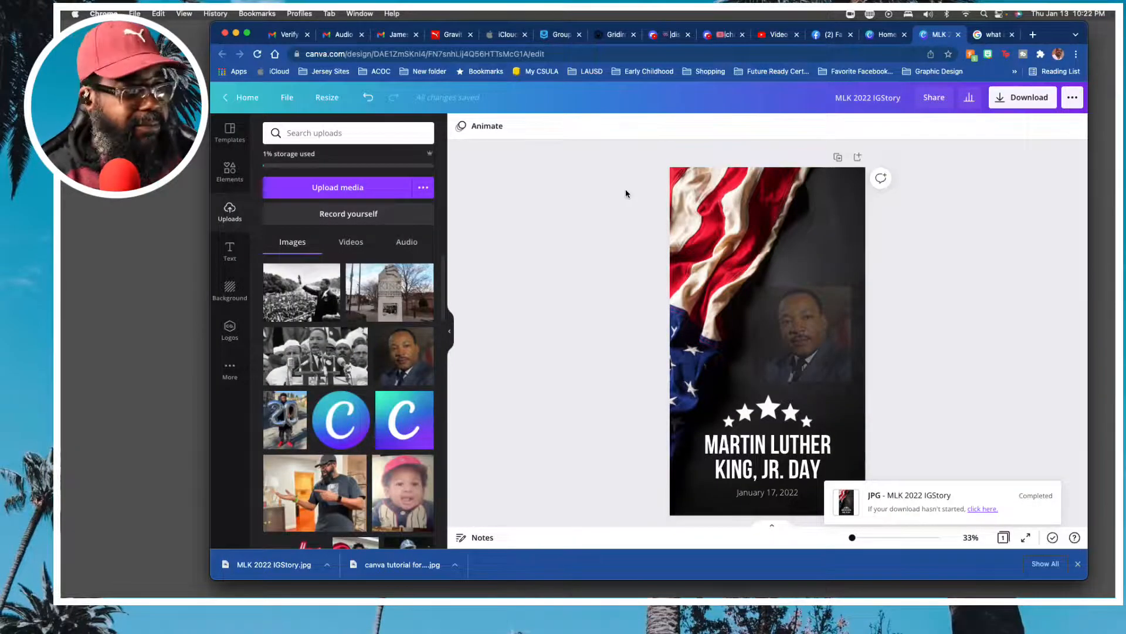
Start a new blank Instagram Story from the home page and fill its background with the recently used dusky peach-to-purple gradient.
click(882, 34)
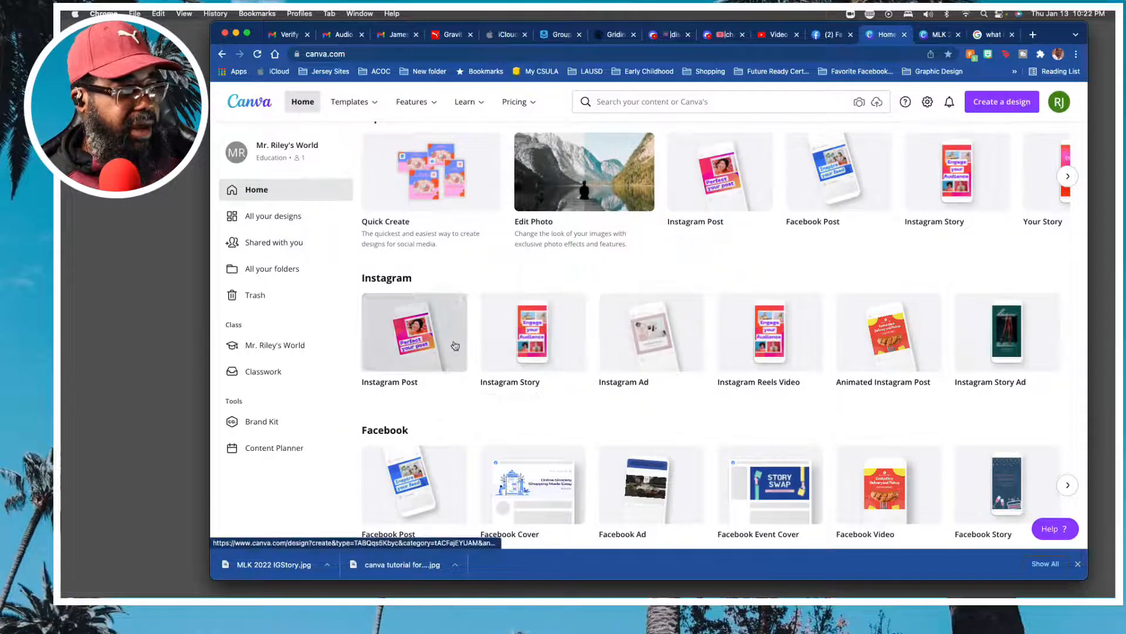
click(534, 345)
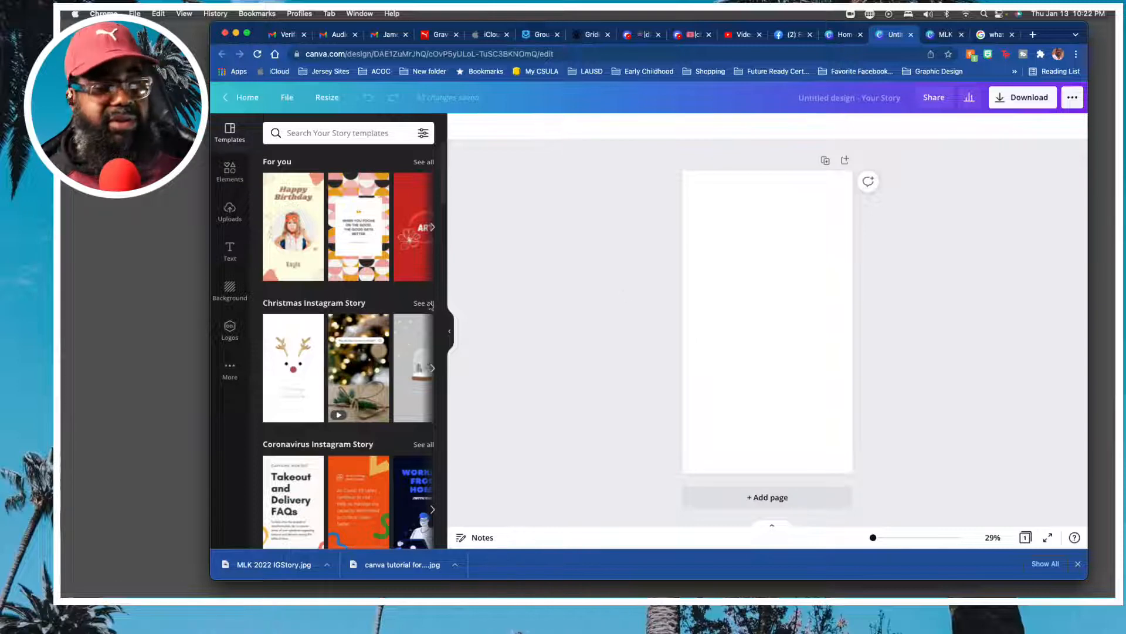
click(229, 218)
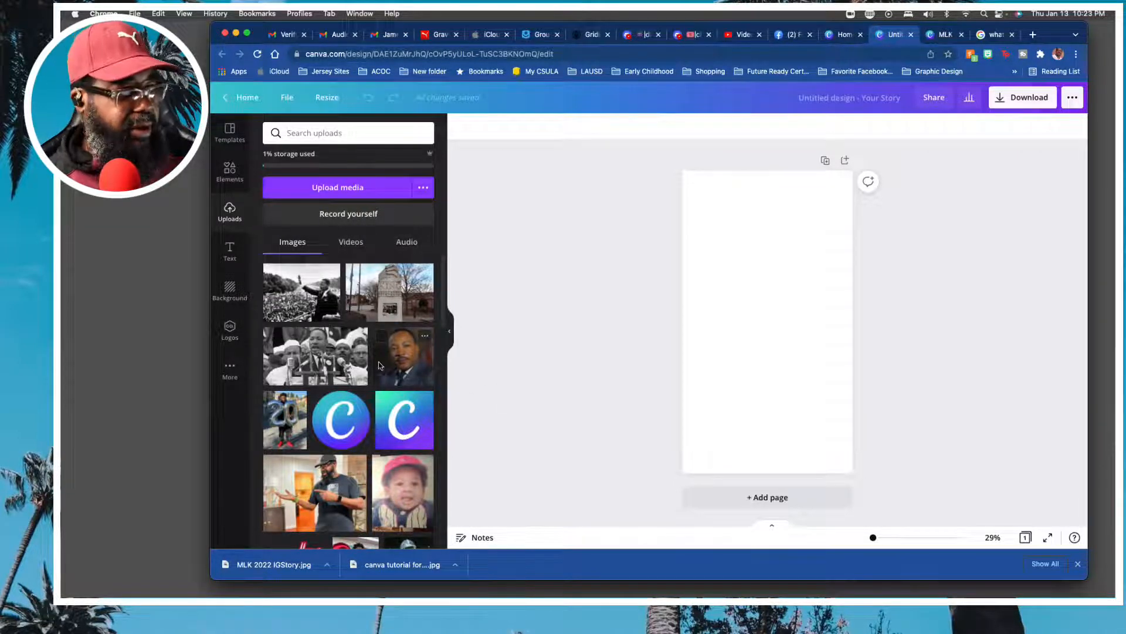
click(229, 291)
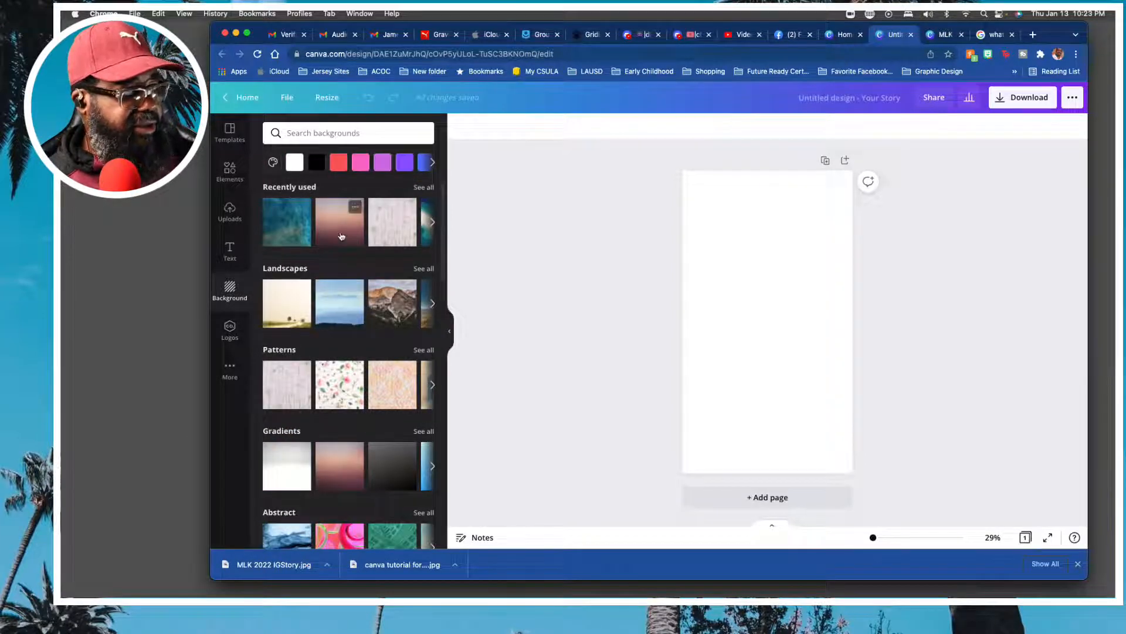
scroll(340, 237, down, 5)
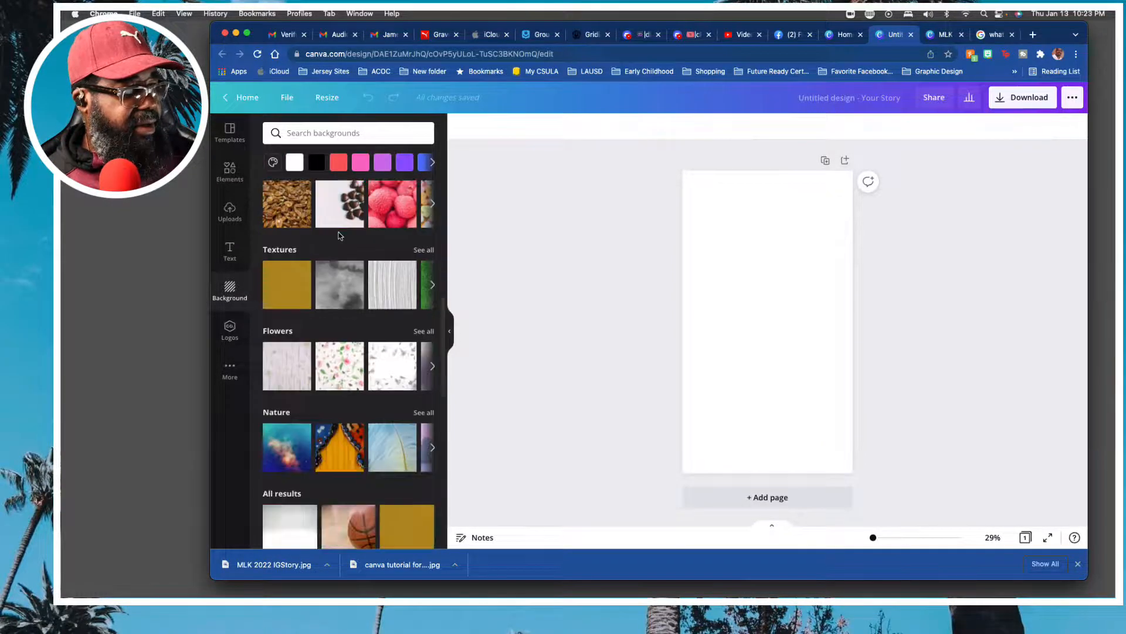
scroll(340, 237, up, 7)
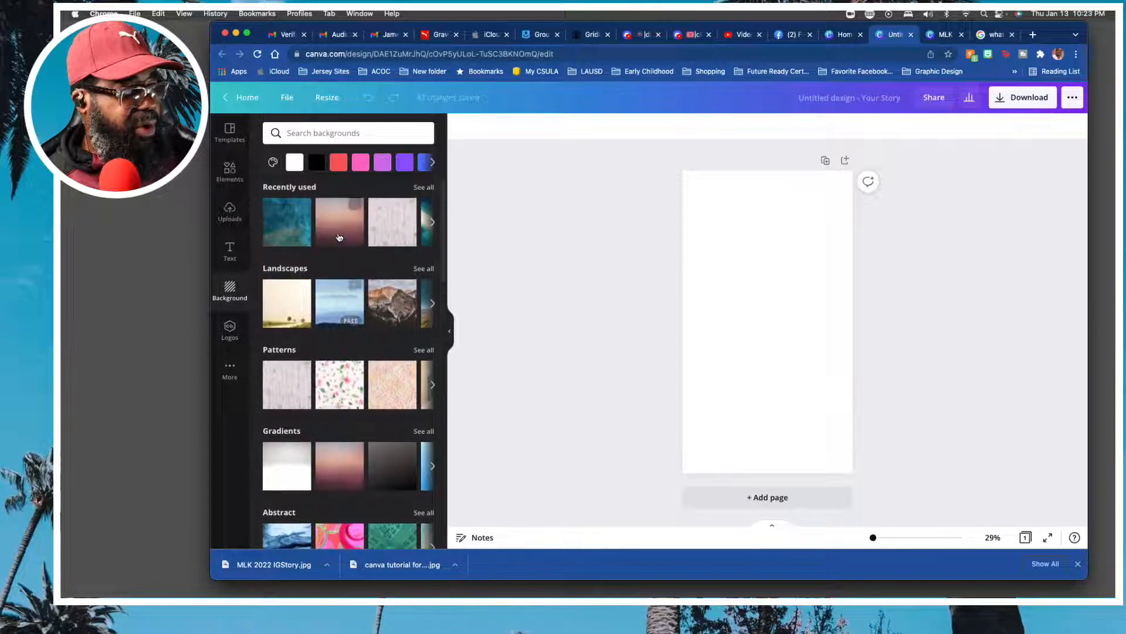
click(338, 228)
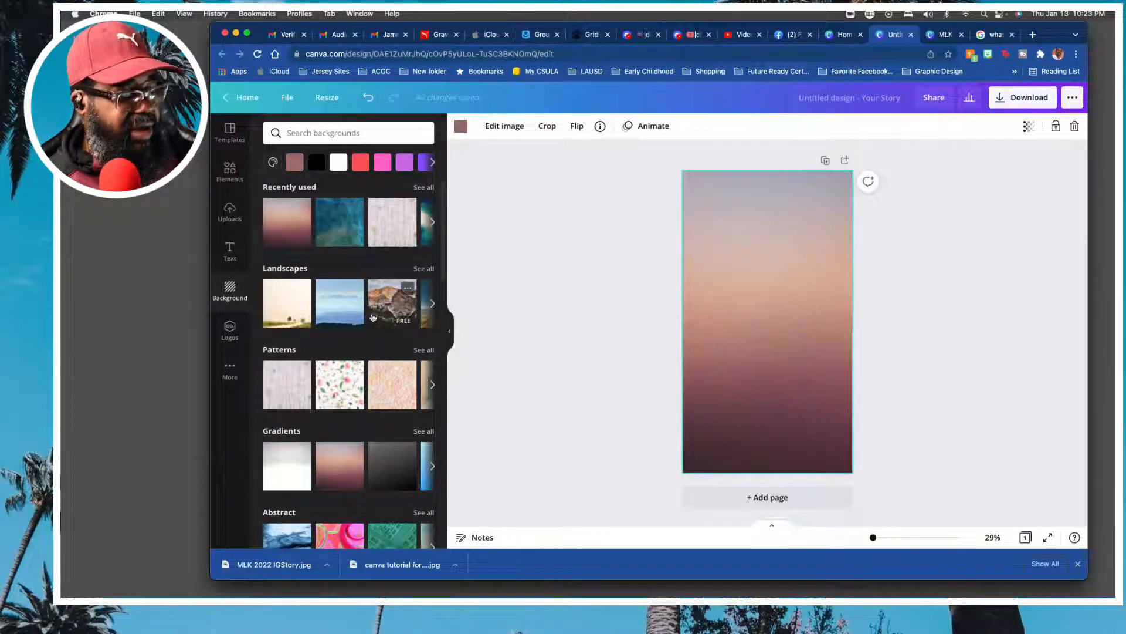
Search the backgrounds for "martin luther king" and clear the search.
scroll(372, 317, down, 1)
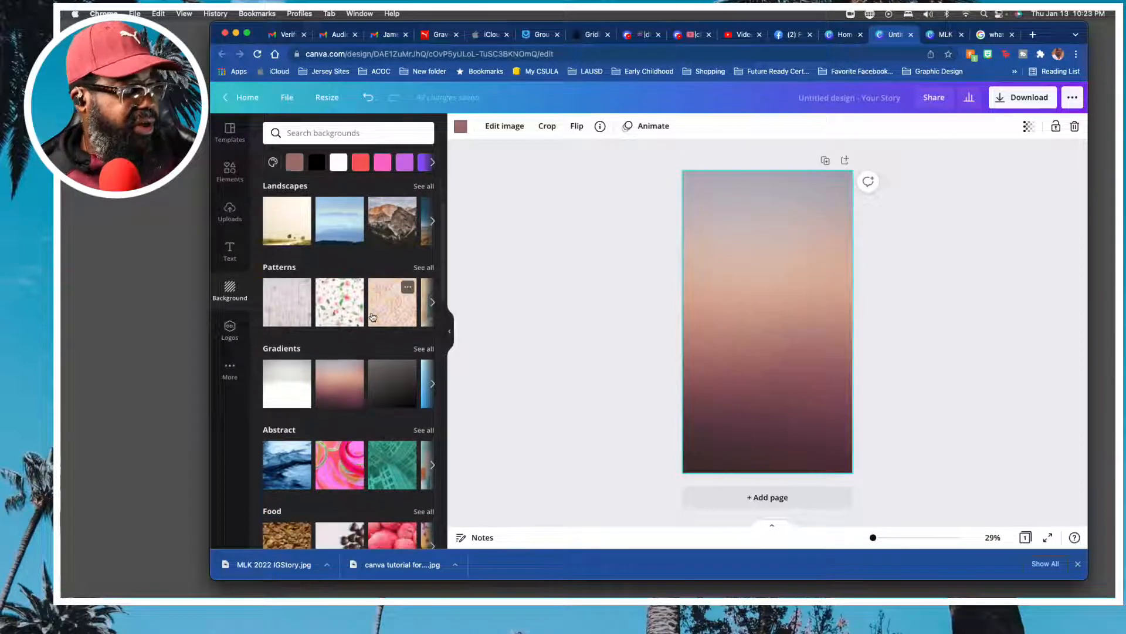
scroll(372, 317, up, 1)
click(362, 135)
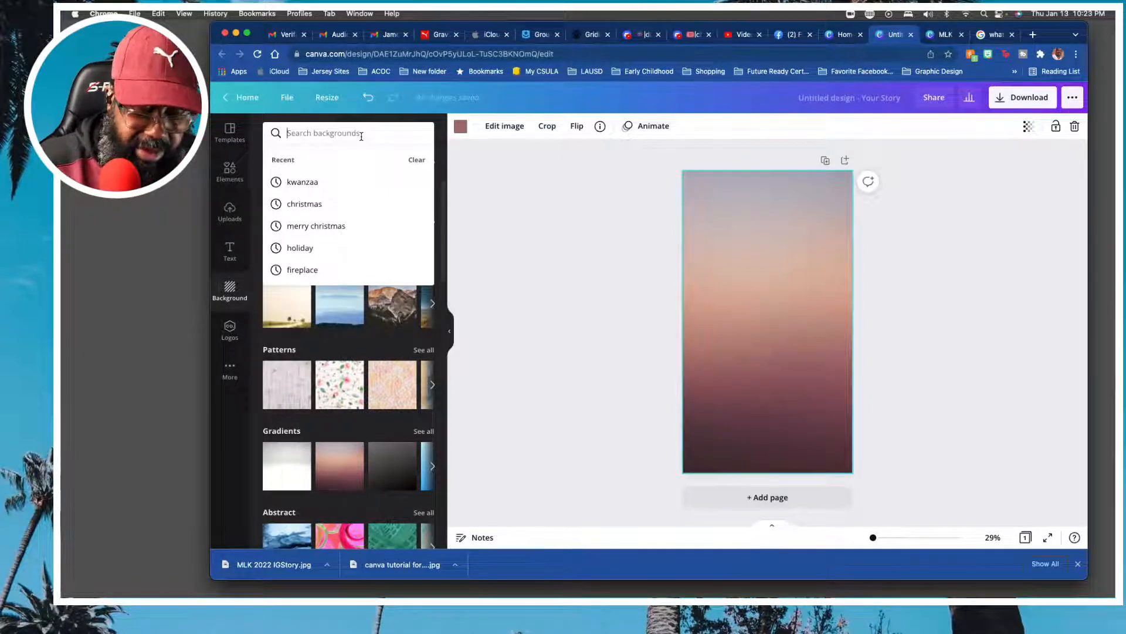
text(ma)
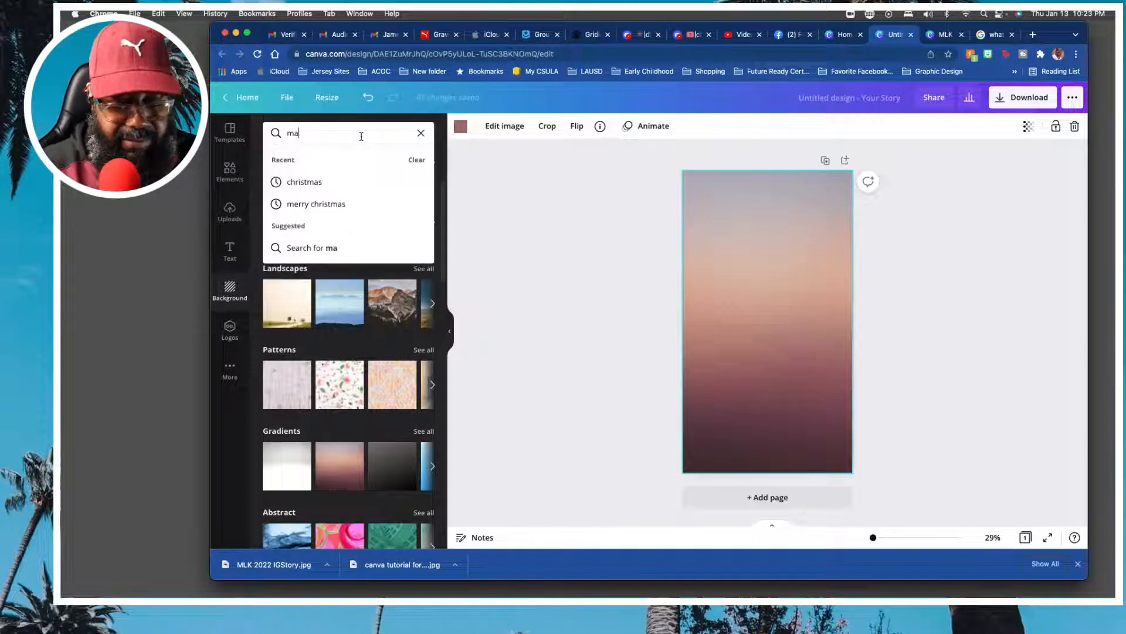
text(rtin)
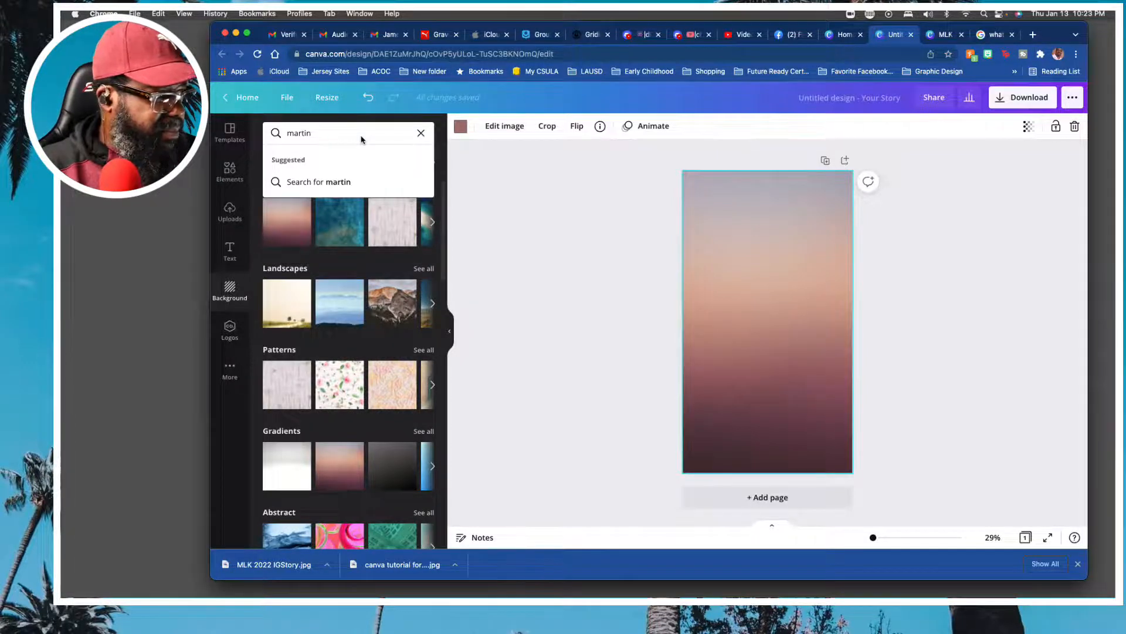
text( luther king)
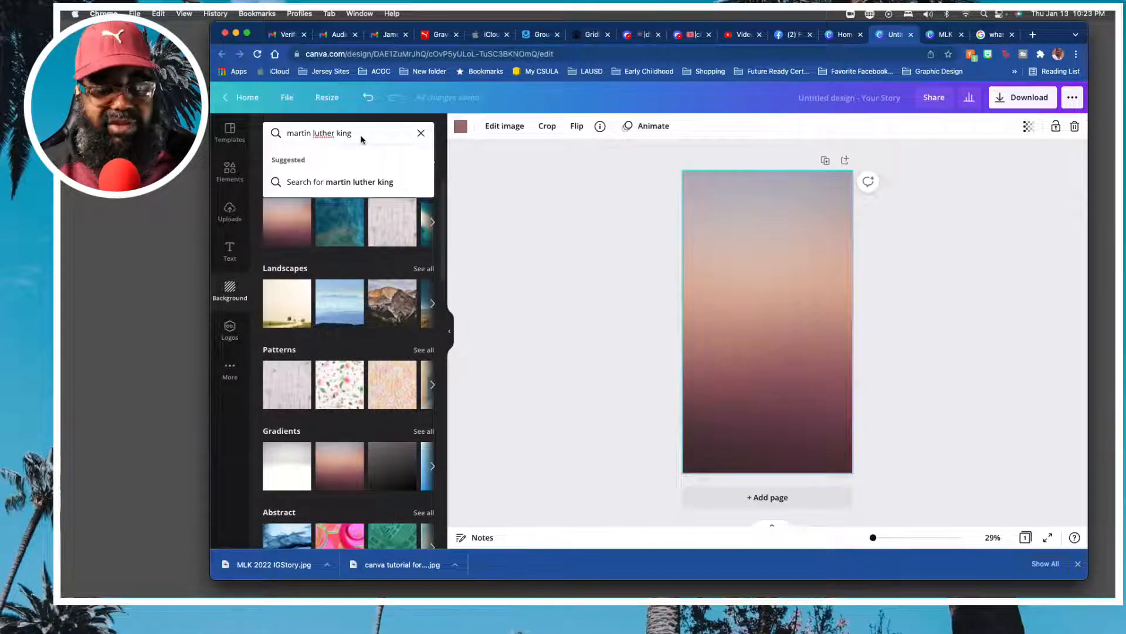
key(Return)
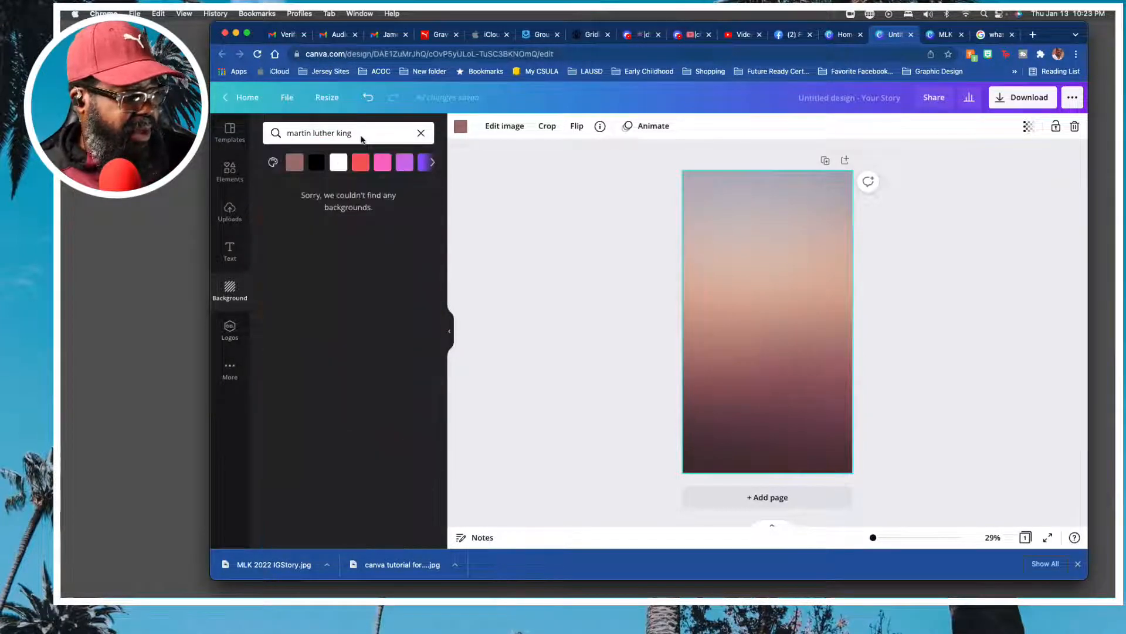
click(421, 133)
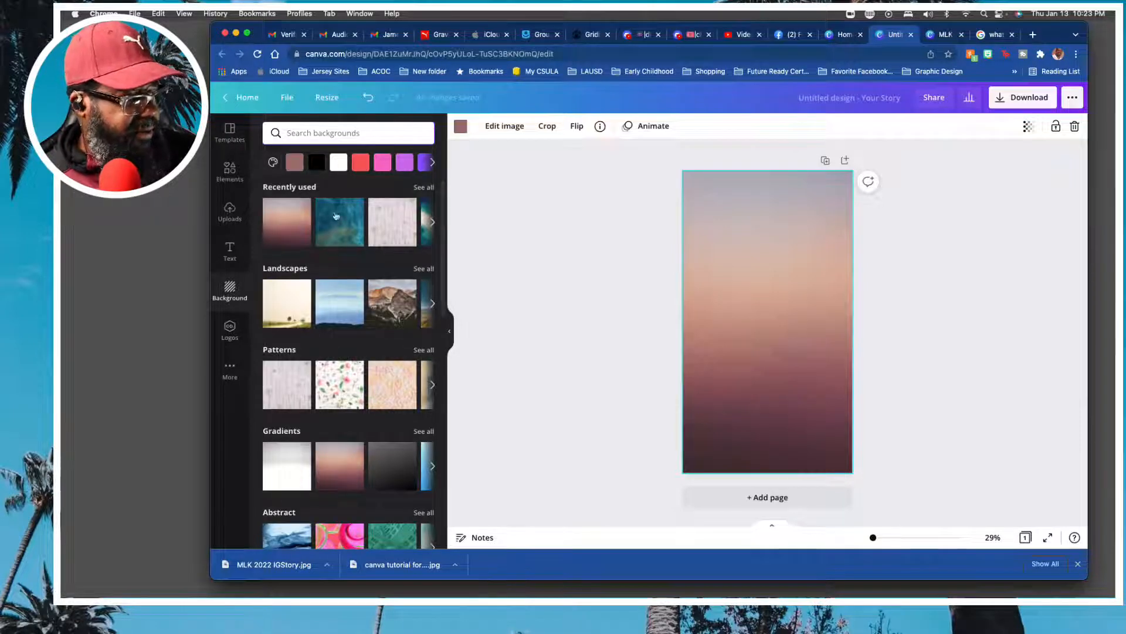
Browse the full Gradients collection of backgrounds, keeping the current page background.
scroll(326, 287, down, 3)
scroll(326, 287, down, 2)
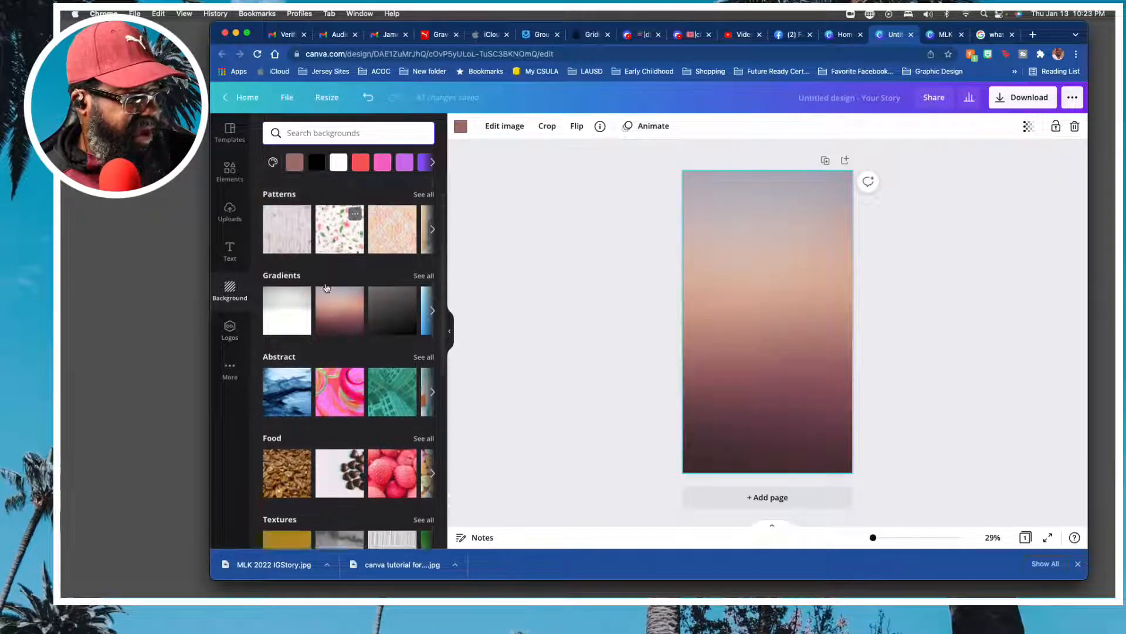
click(432, 265)
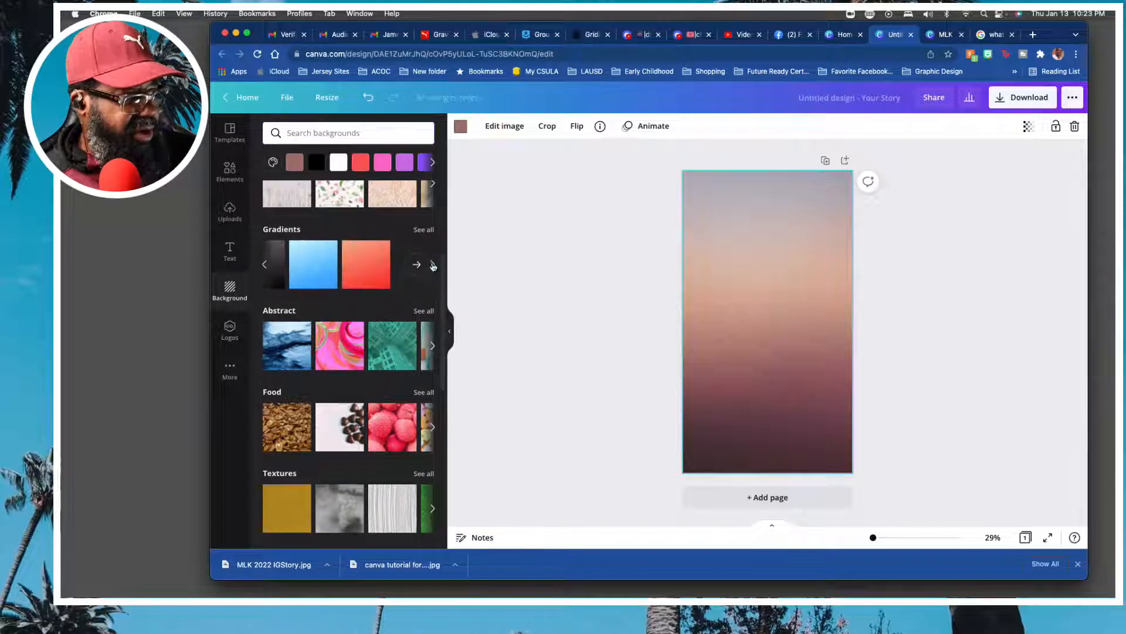
click(417, 266)
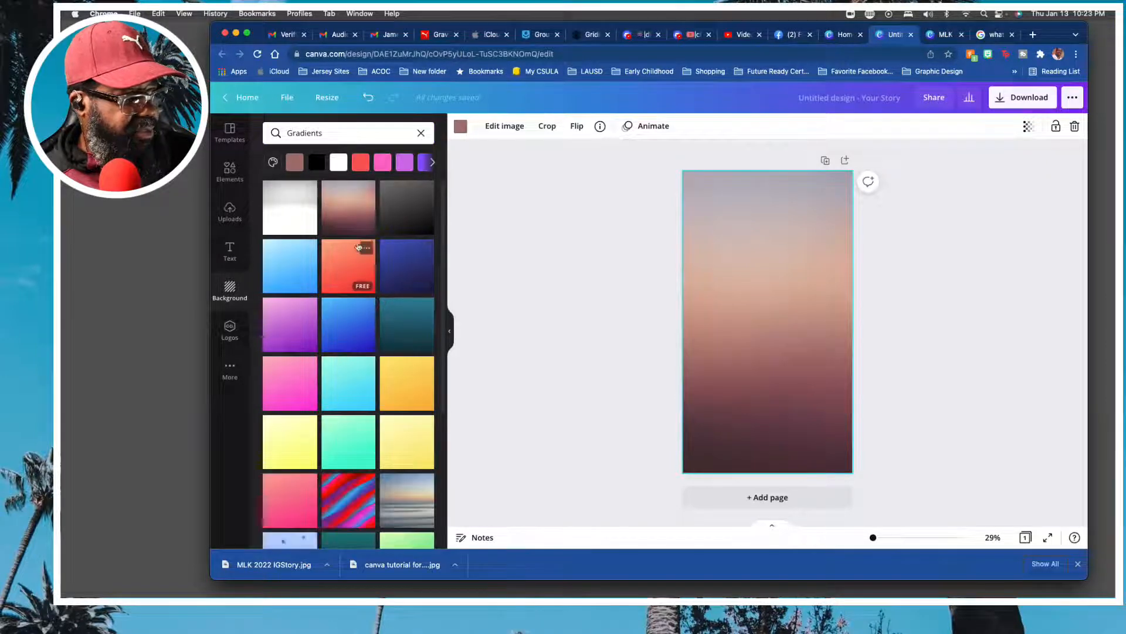
scroll(351, 373, down, 5)
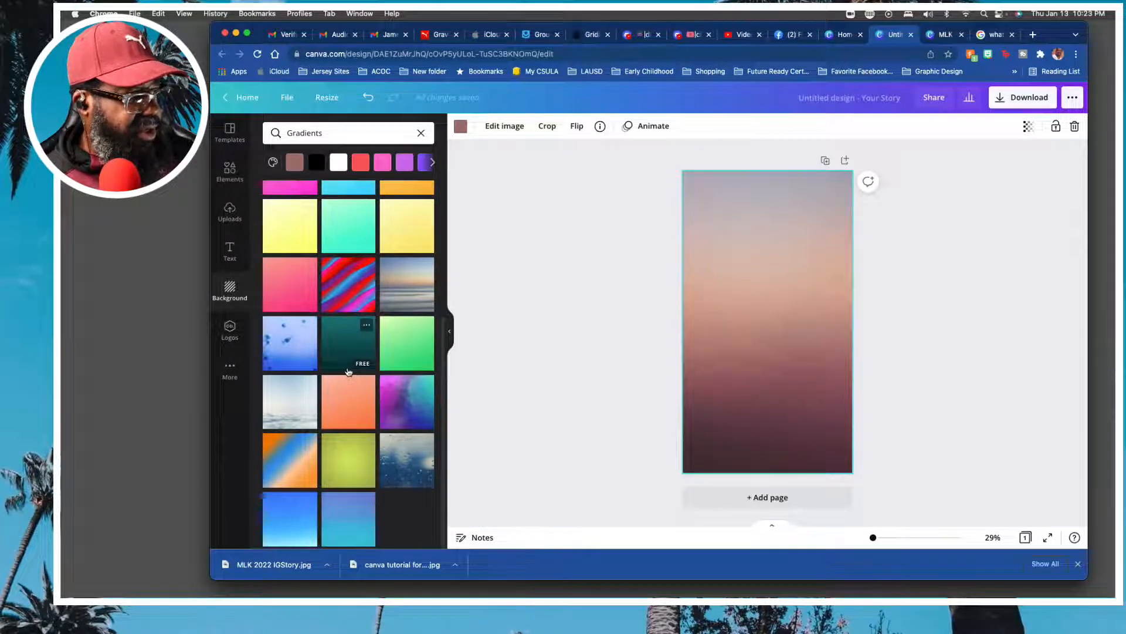
scroll(351, 373, up, 4)
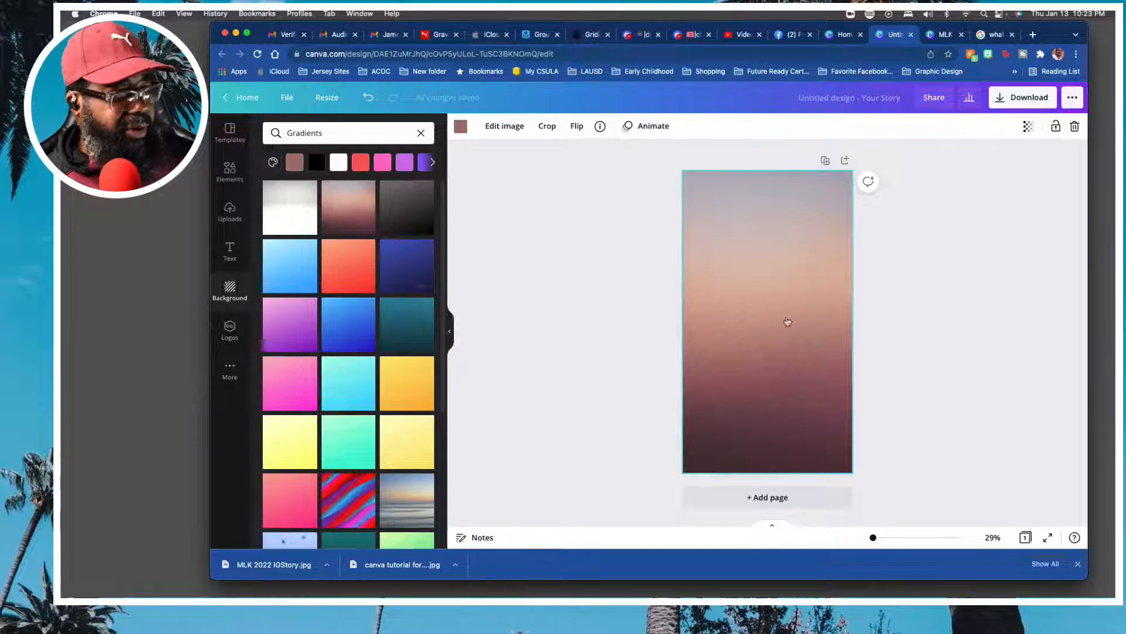
click(551, 324)
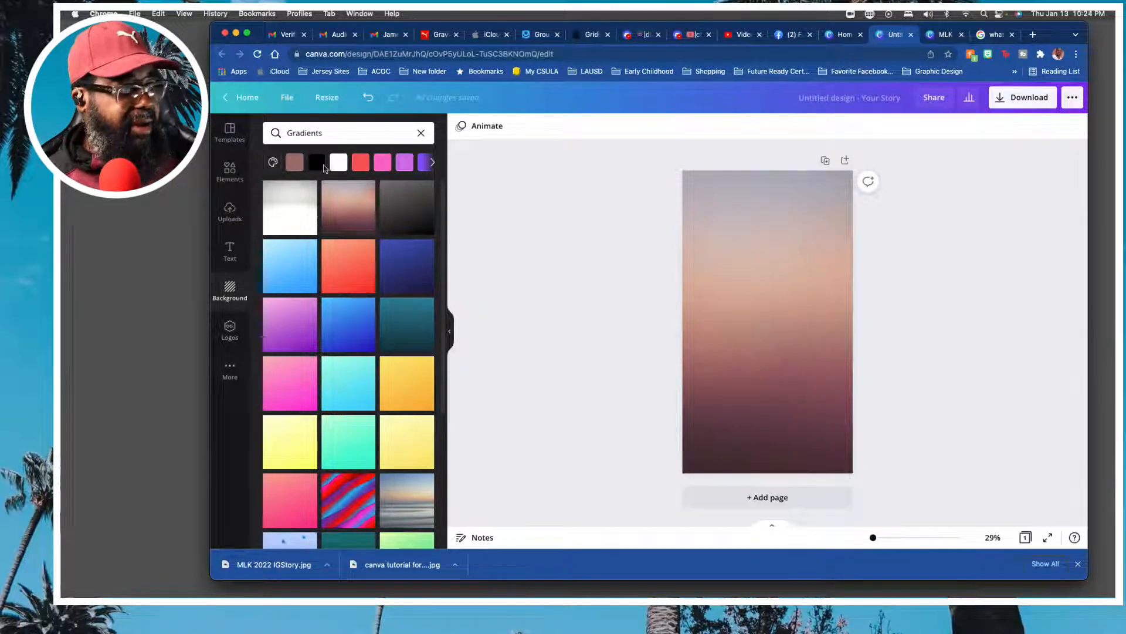
Browse the text font combinations and add the "Merry Christmas" one with the small line beneath it to the page.
click(230, 246)
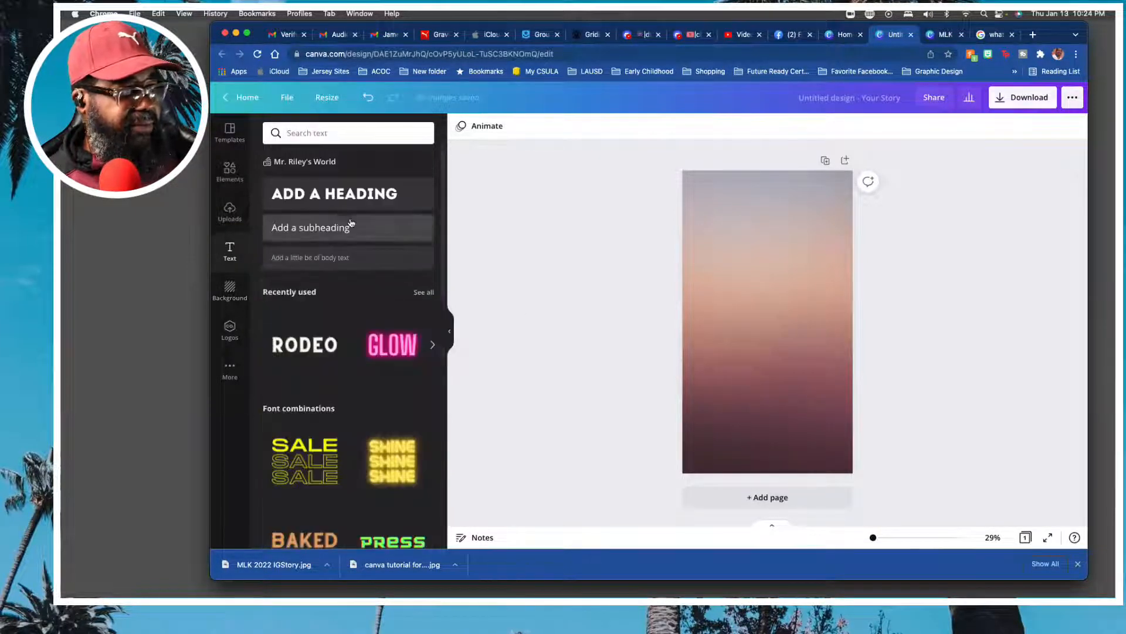
scroll(402, 401, down, 5)
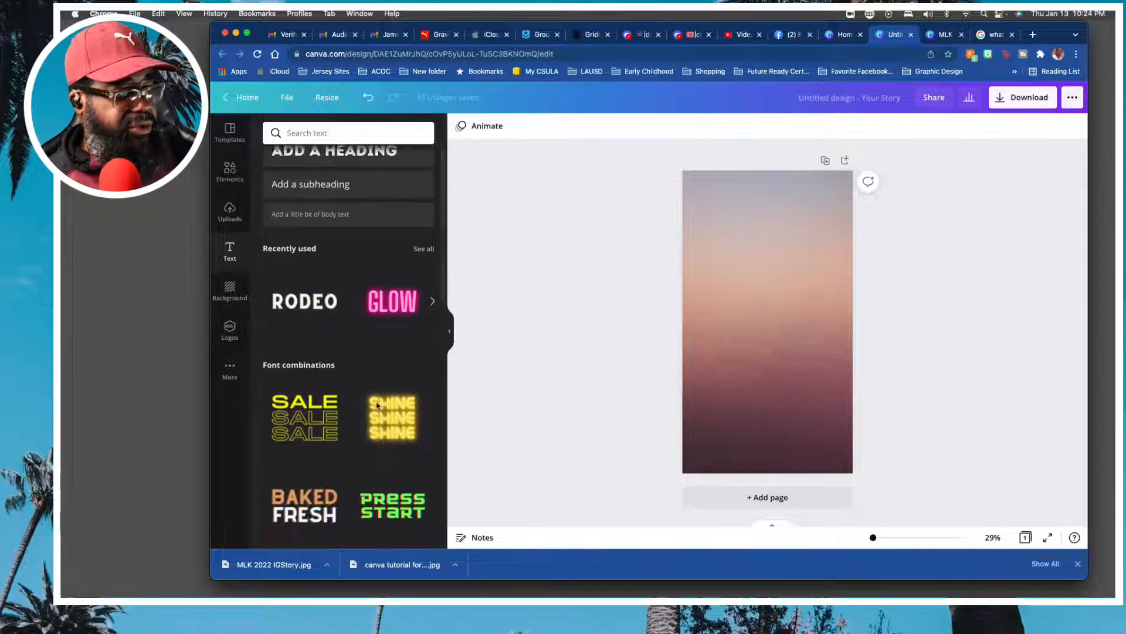
scroll(375, 406, down, 2)
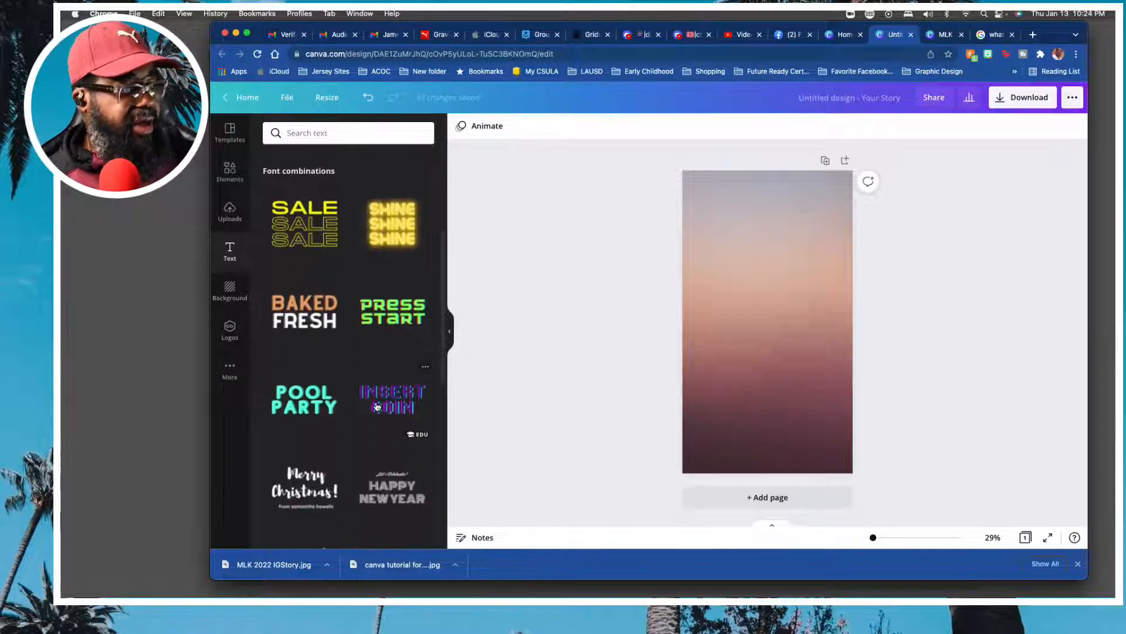
scroll(369, 405, down, 4)
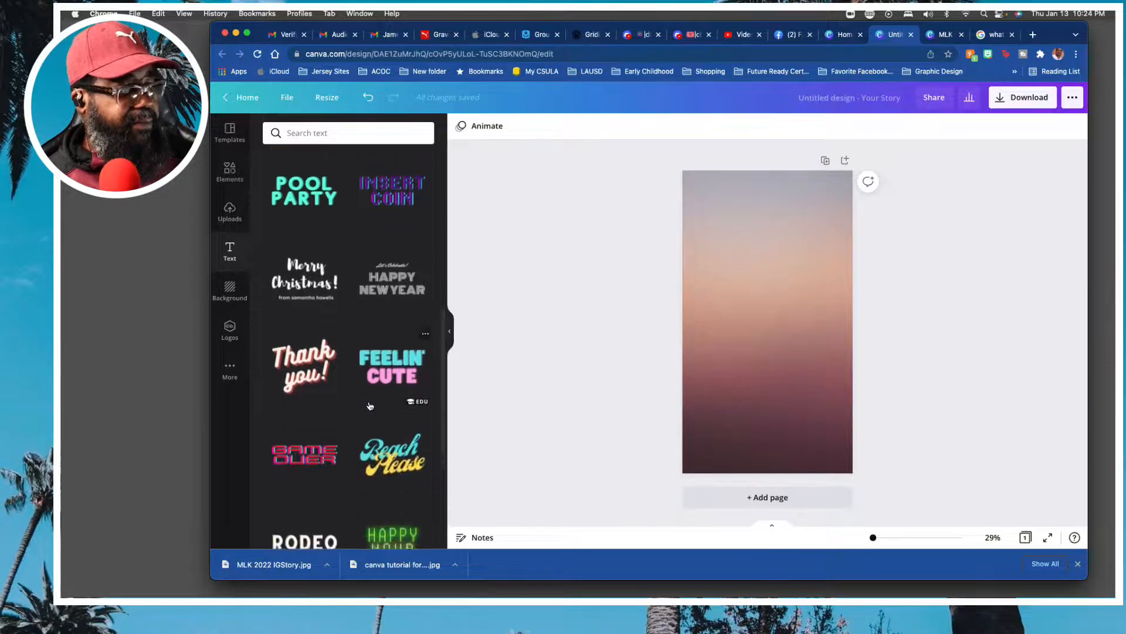
scroll(370, 405, up, 5)
scroll(369, 404, up, 5)
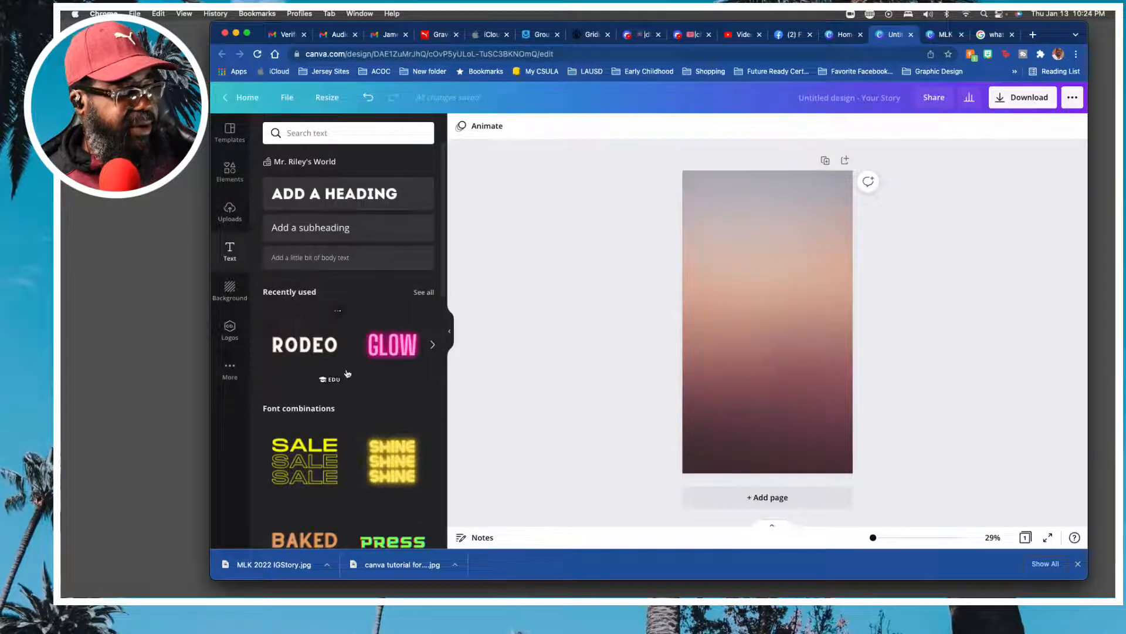
scroll(374, 389, down, 5)
scroll(373, 389, down, 3)
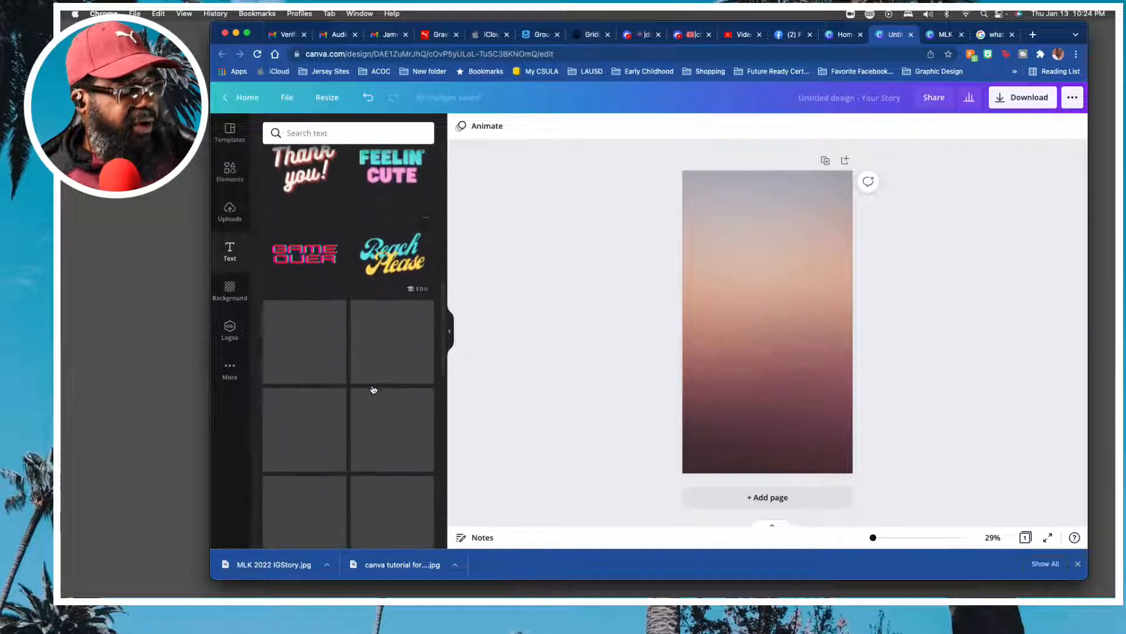
scroll(373, 389, down, 2)
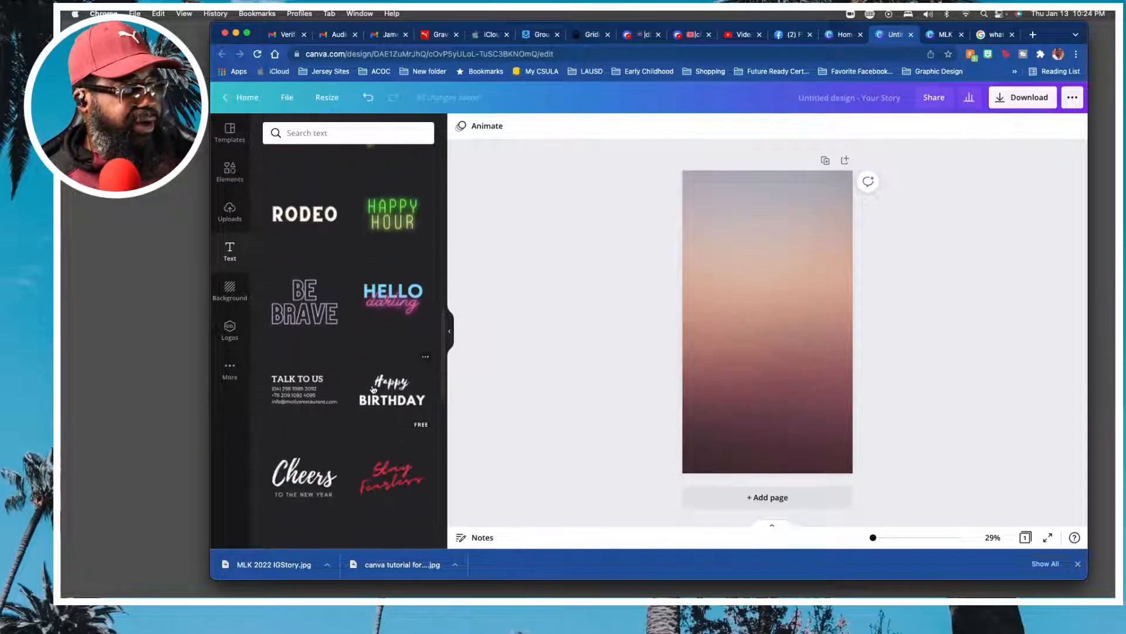
scroll(373, 389, down, 6)
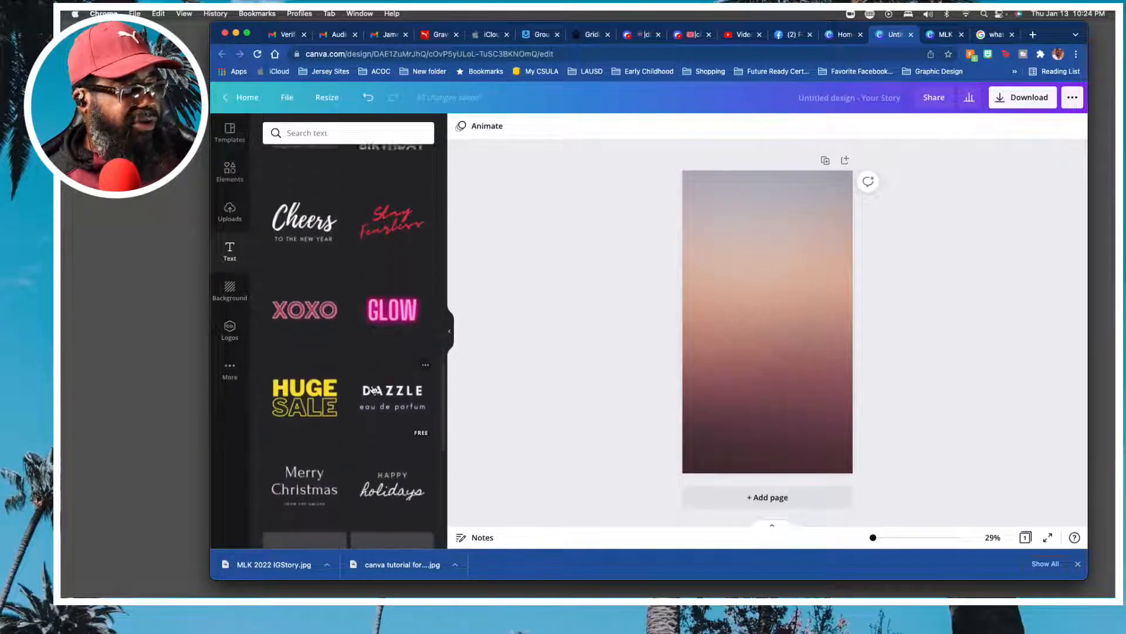
scroll(373, 389, down, 2)
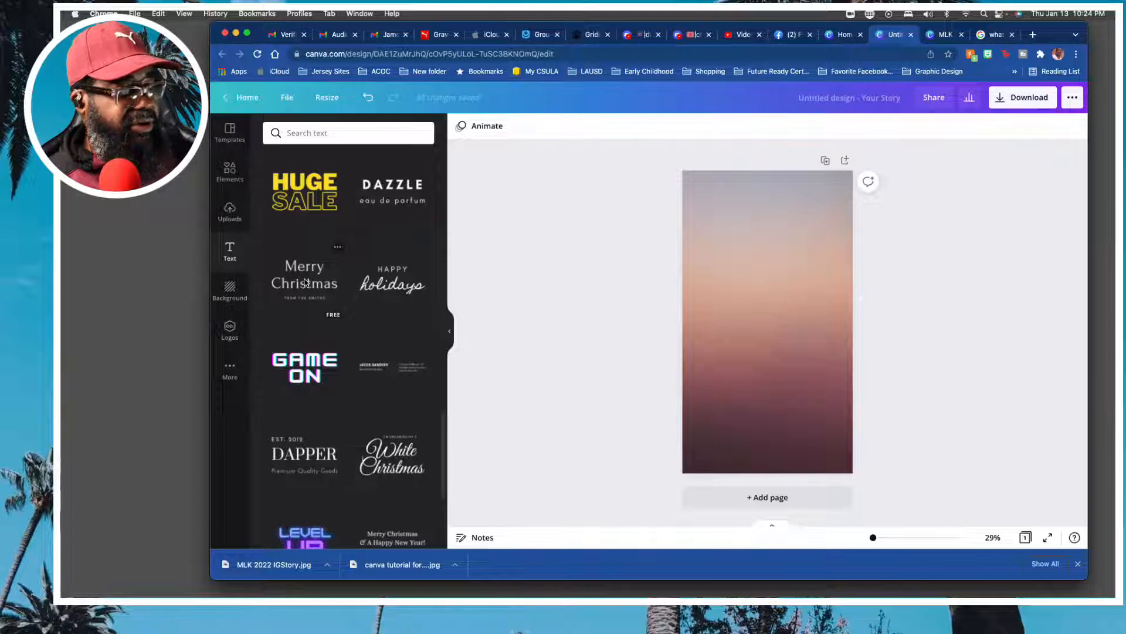
click(305, 283)
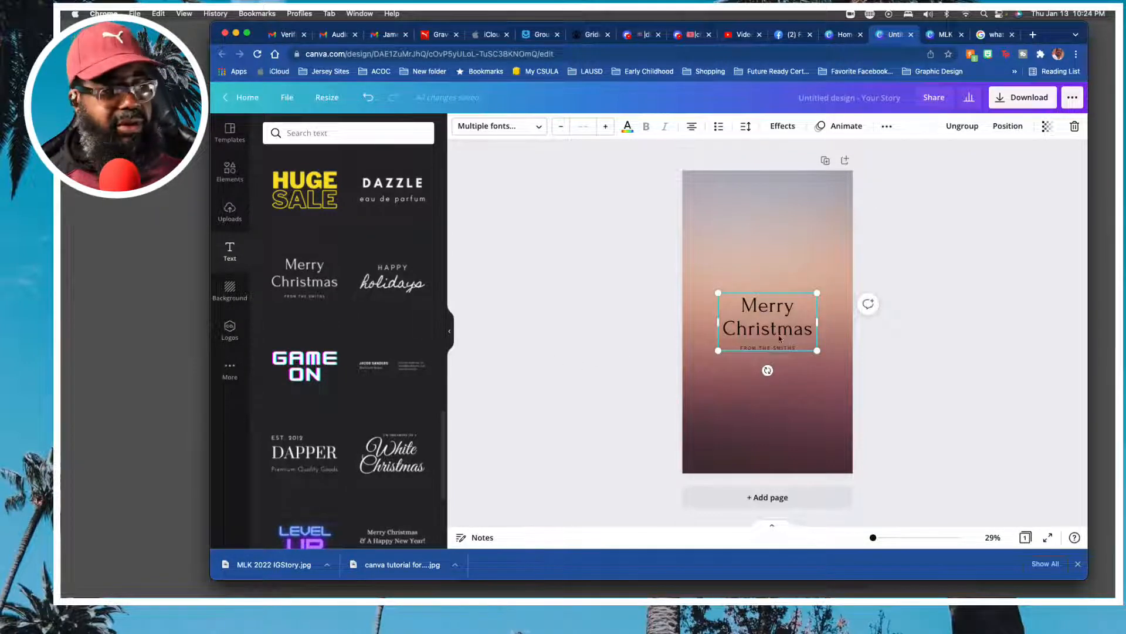
Replace the "Merry Christmas" heading text with "MLK".
click(740, 308)
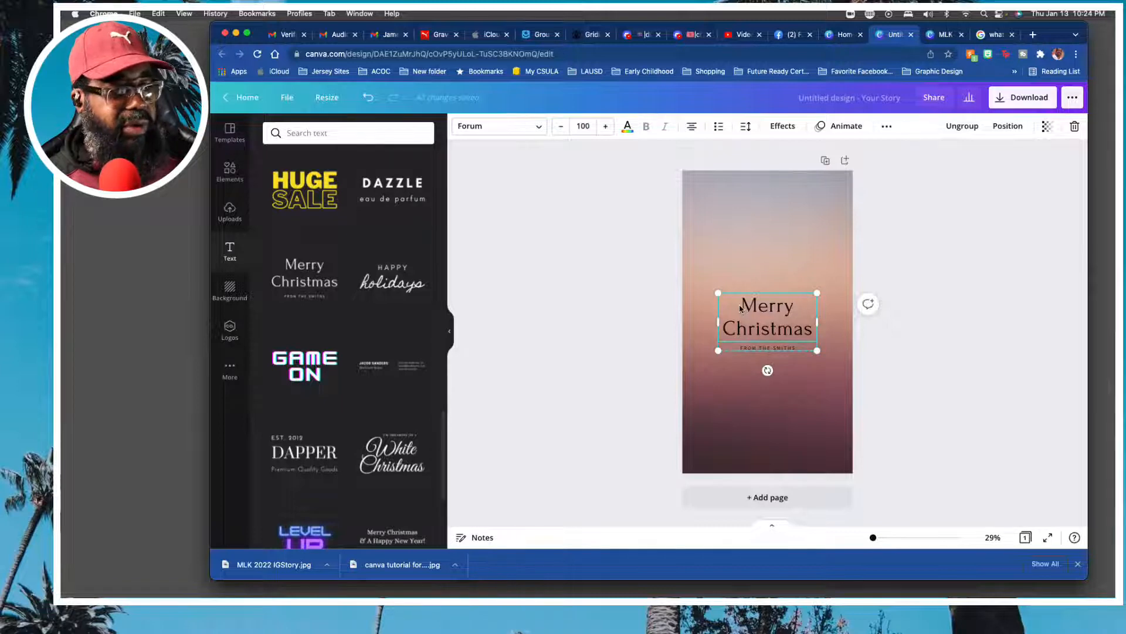
double_click(740, 308)
drag(740, 308, 815, 340)
key(BackSpace)
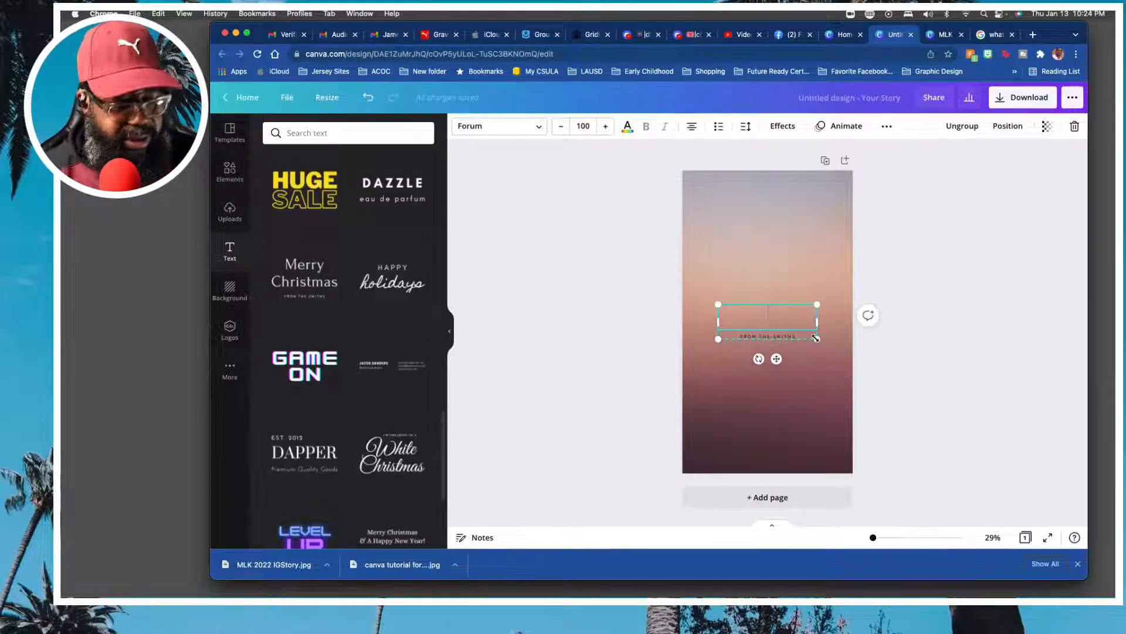
text(M)
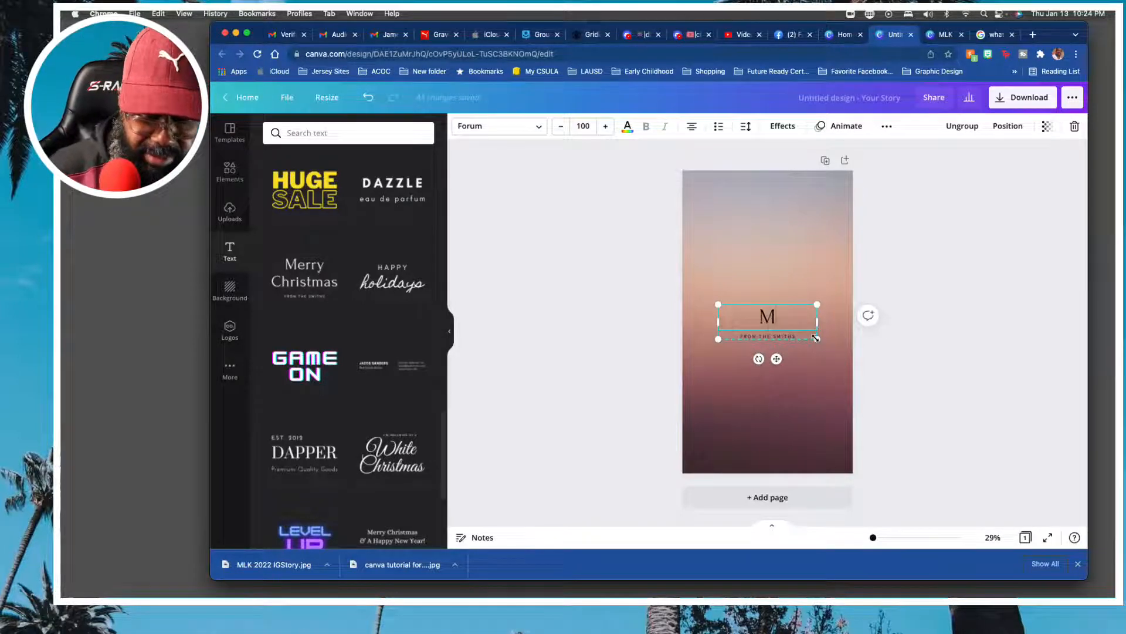
text(LK)
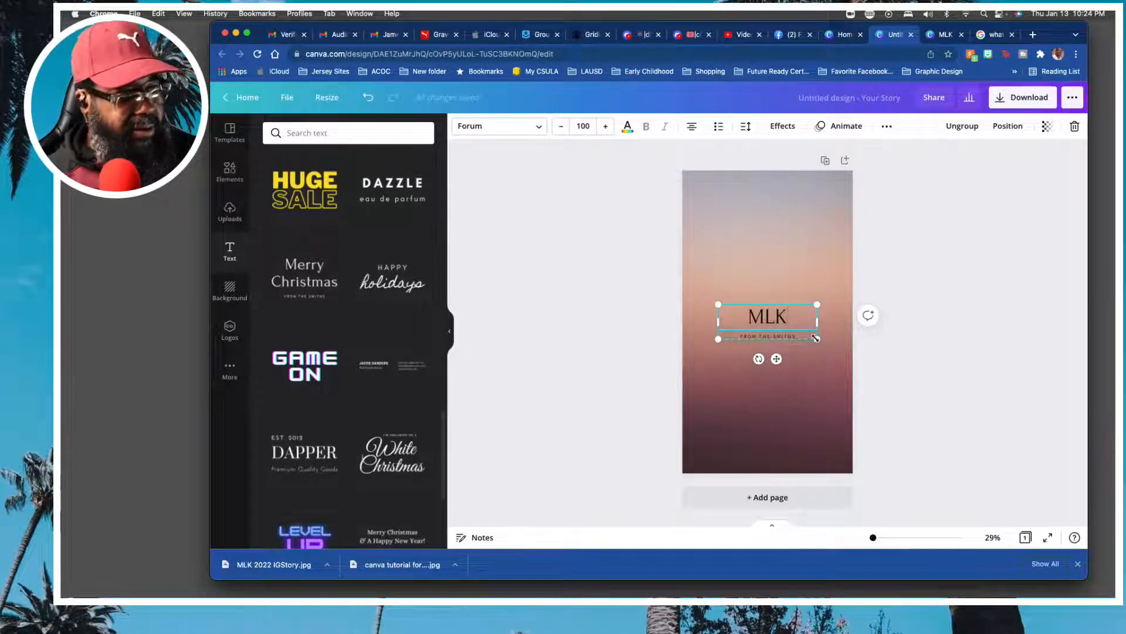
Enlarge the MLK heading to font size 200.
drag(796, 318, 736, 316)
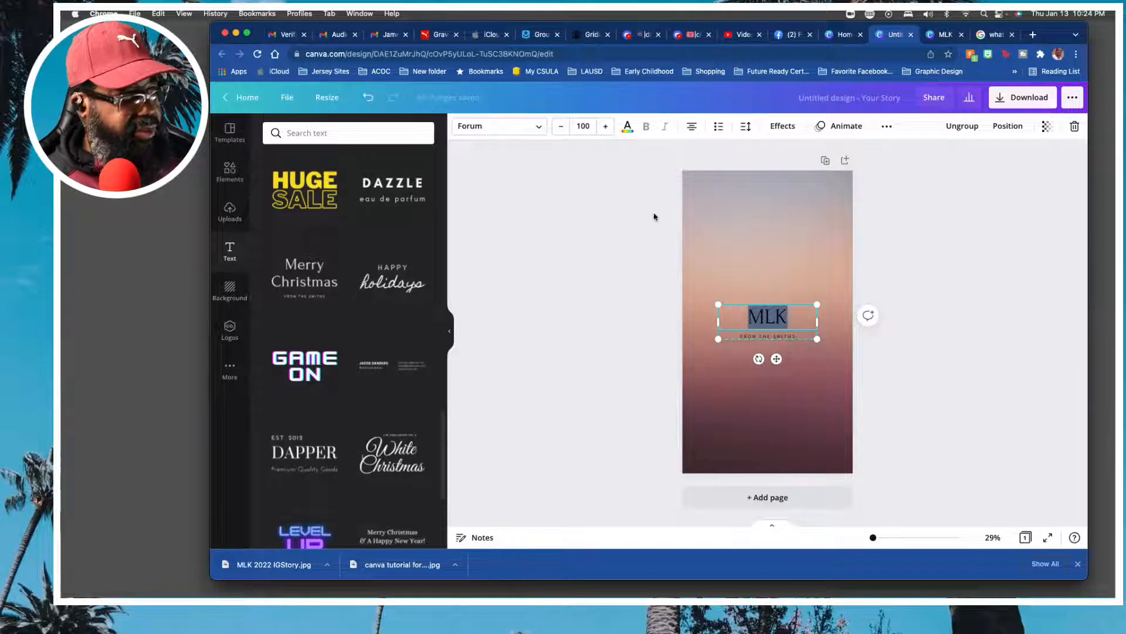
click(605, 127)
click(606, 126)
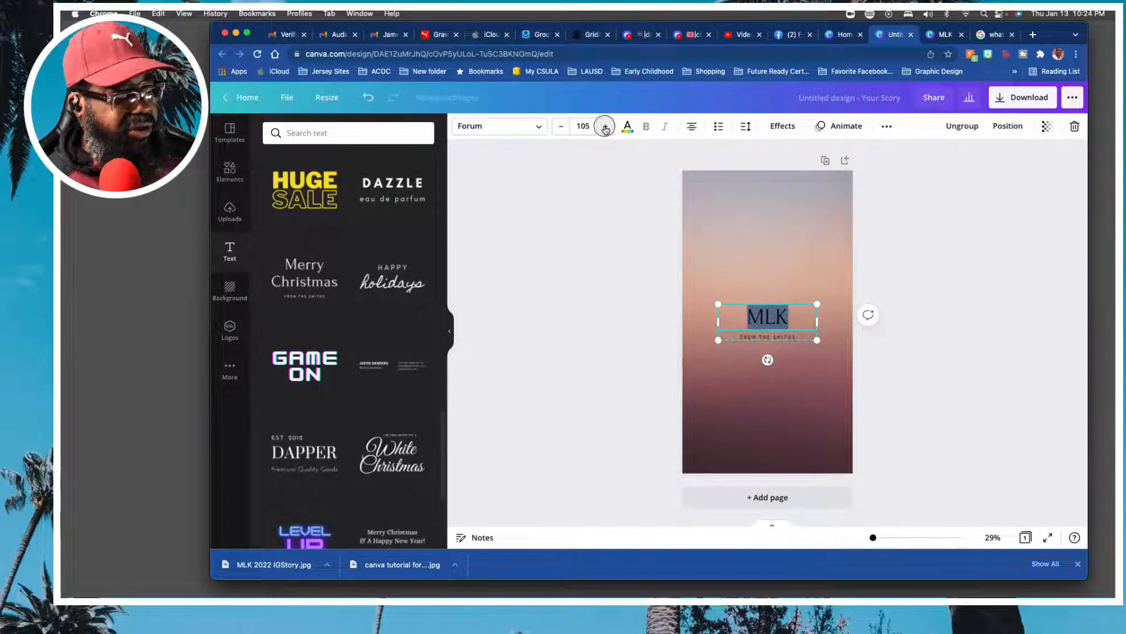
click(606, 127)
click(605, 127)
click(605, 126)
click(606, 127)
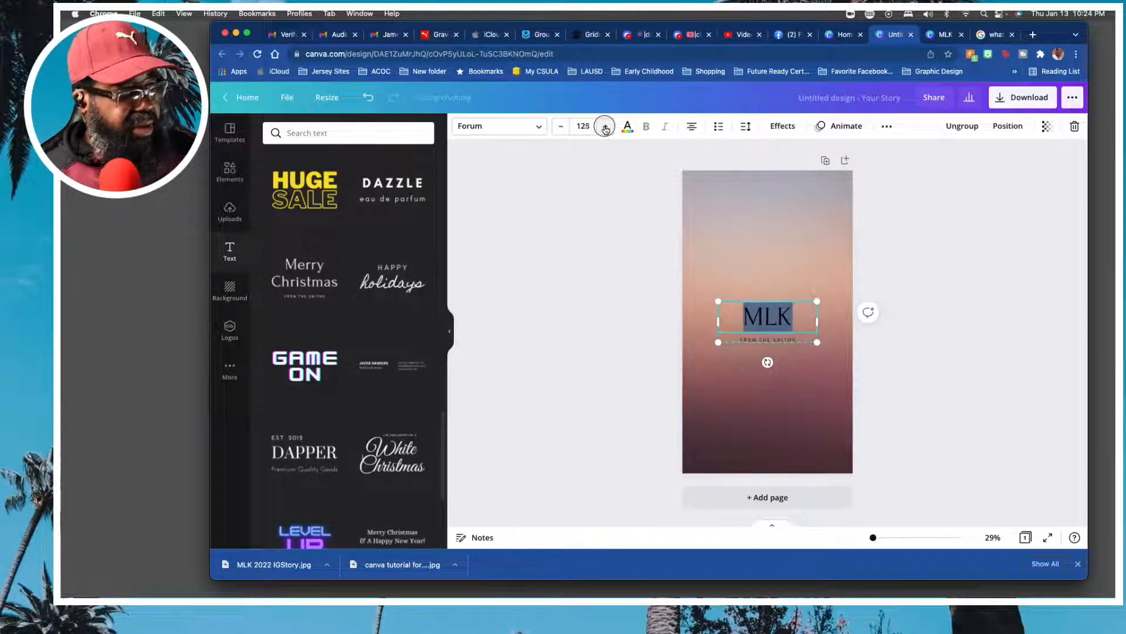
click(605, 127)
click(606, 127)
click(605, 127)
click(606, 126)
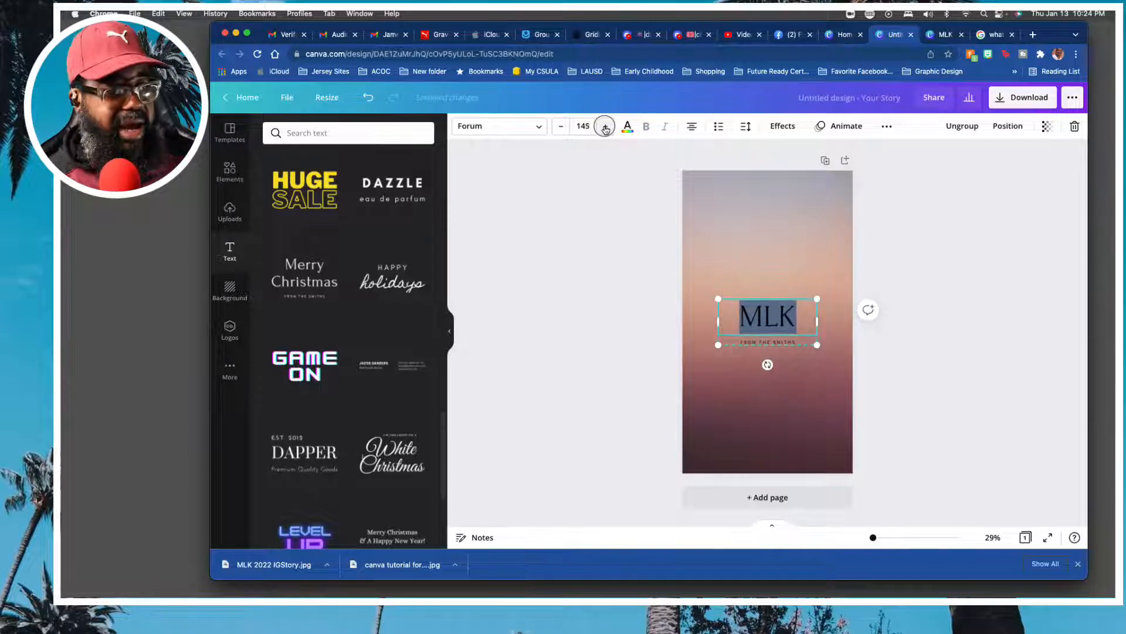
click(605, 127)
click(605, 127)
click(605, 127)
click(605, 127)
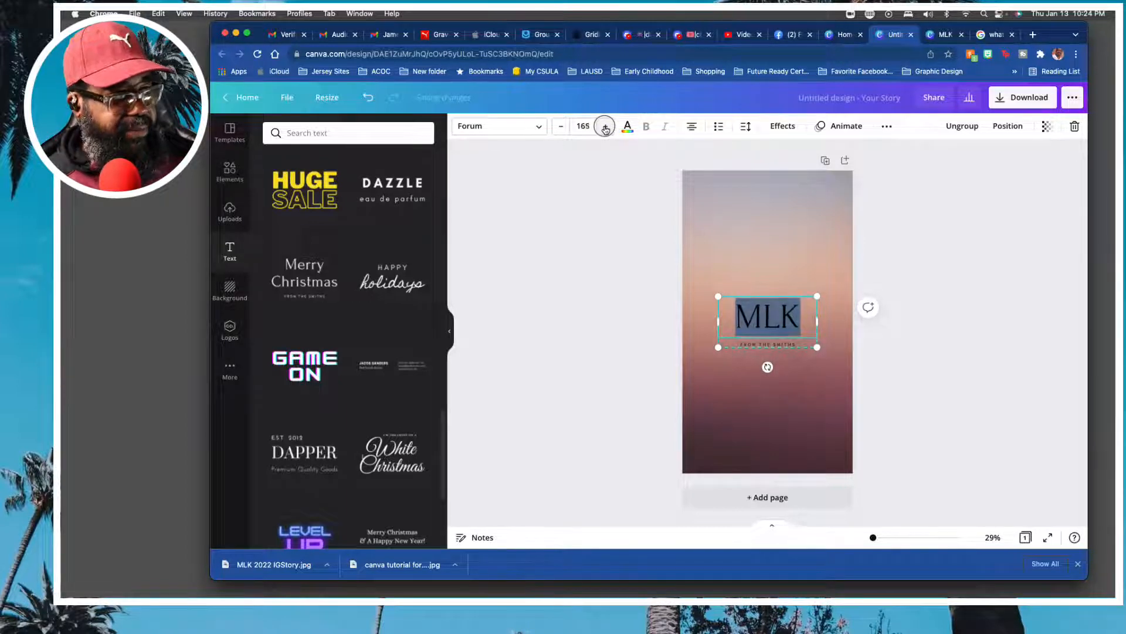
click(605, 127)
click(606, 126)
click(606, 127)
click(606, 127)
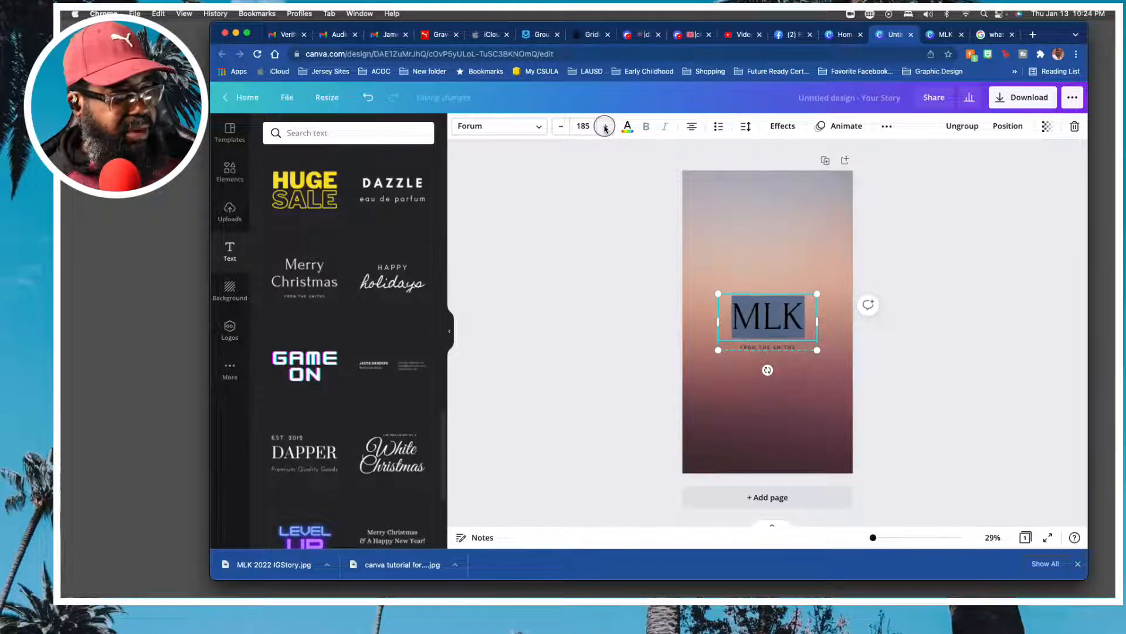
click(605, 126)
click(606, 127)
click(583, 127)
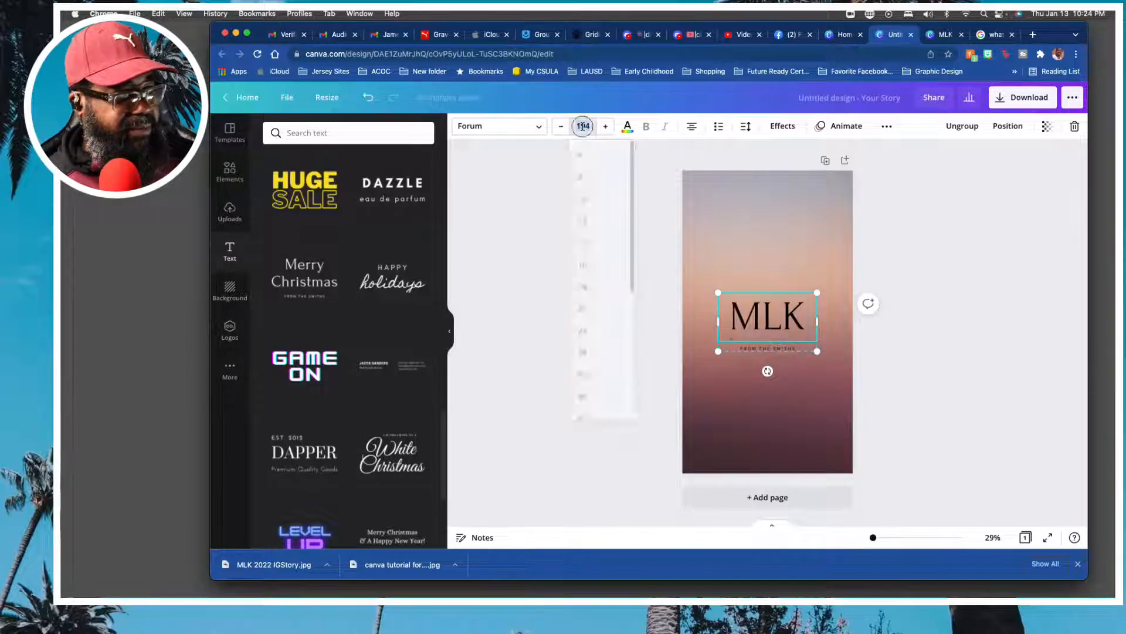
text(200)
key(Return)
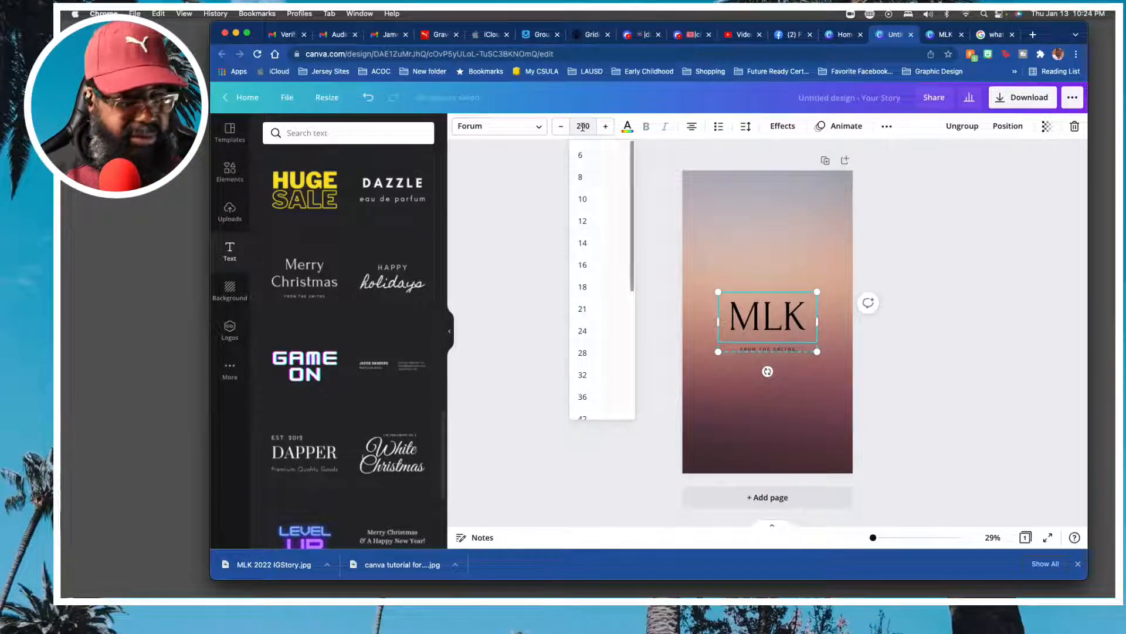
Set the MLK heading's font size to 400 and widen its text box to almost the full page width so the letters fit on one line.
click(582, 127)
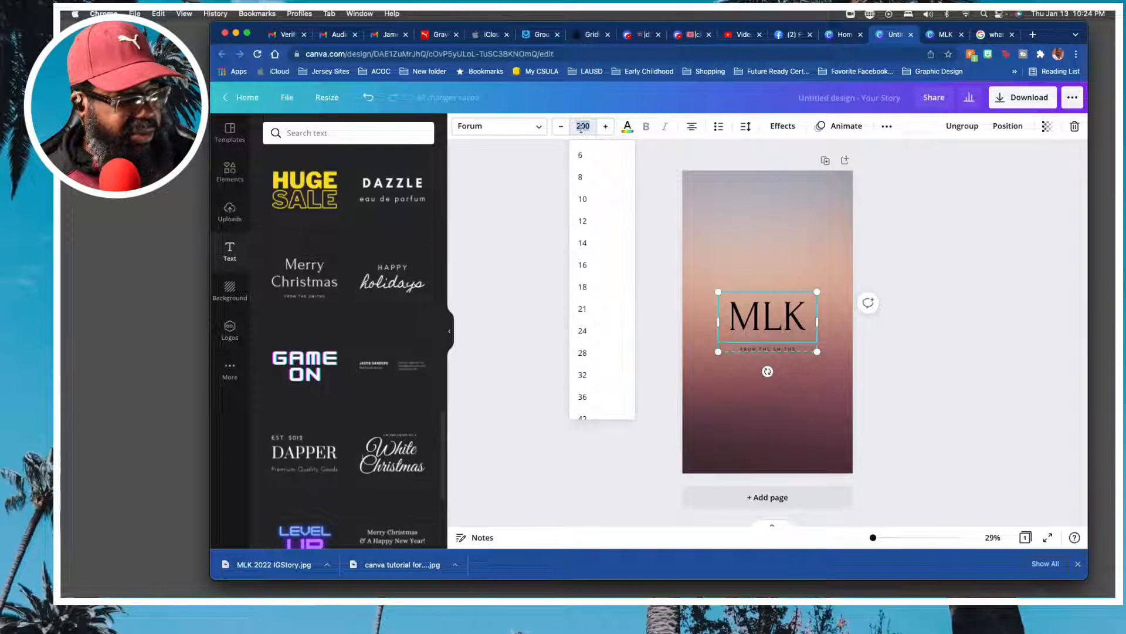
text(10)
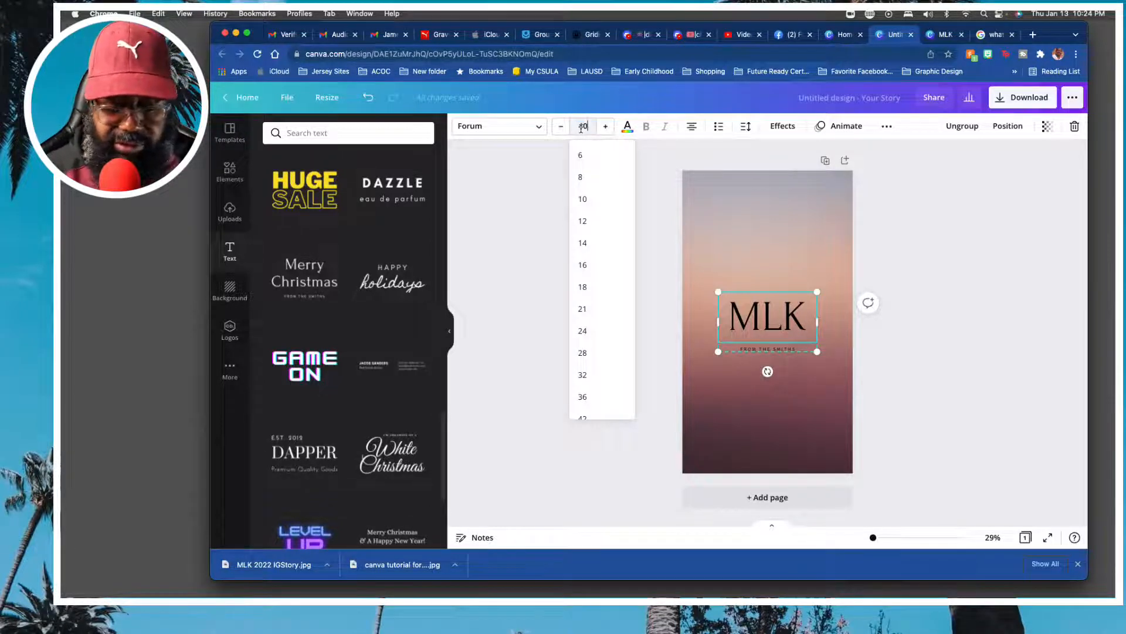
text(0)
key(Return)
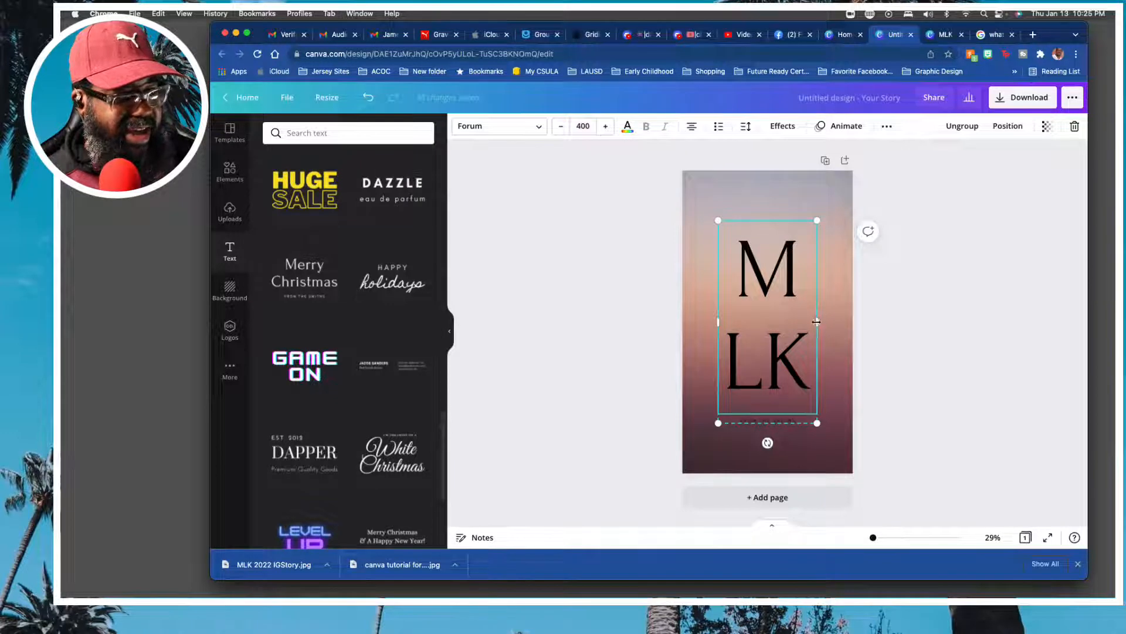
drag(816, 321, 770, 324)
click(917, 322)
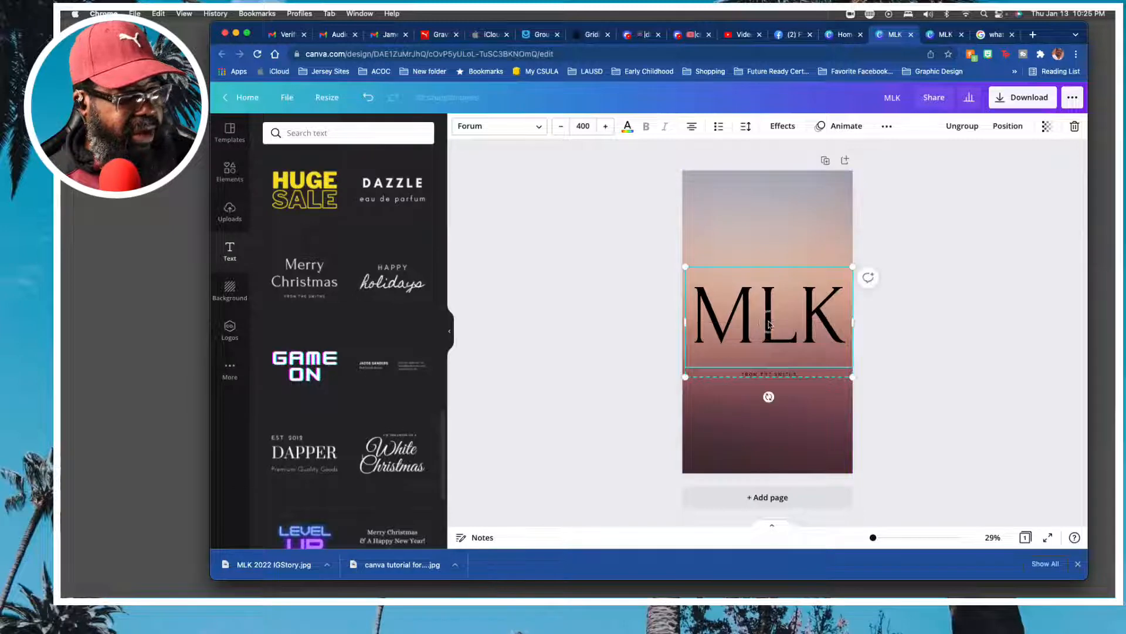
Clear the heading's text, keeping its text box in edit mode.
double_click(770, 325)
text(350)
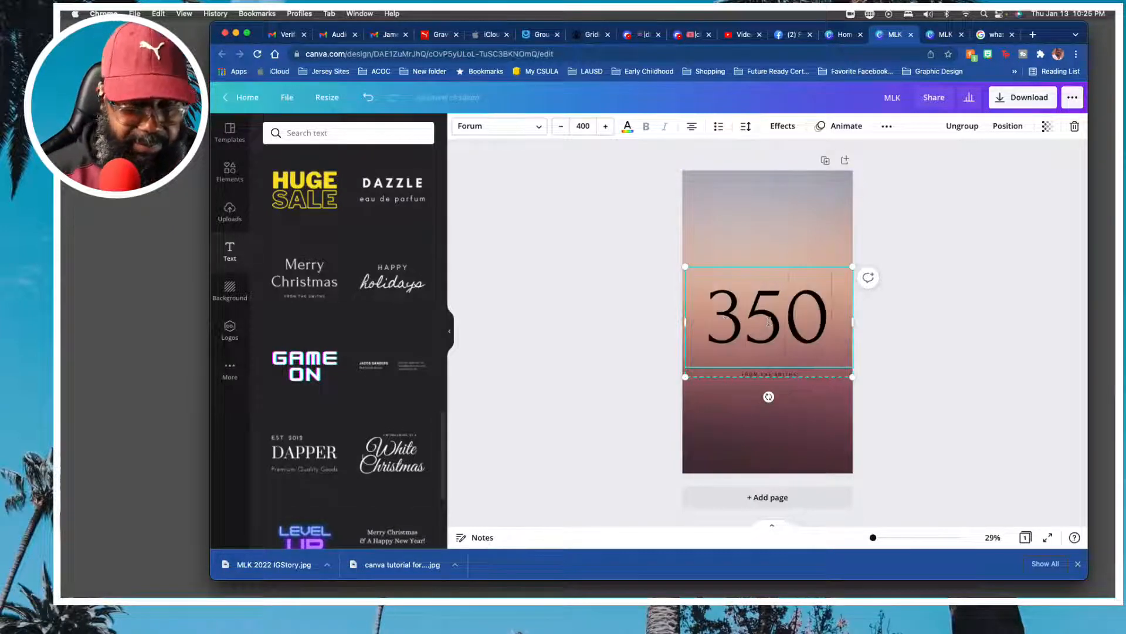
key(BackSpace)
key(BackSpace)
key(BackSpace)
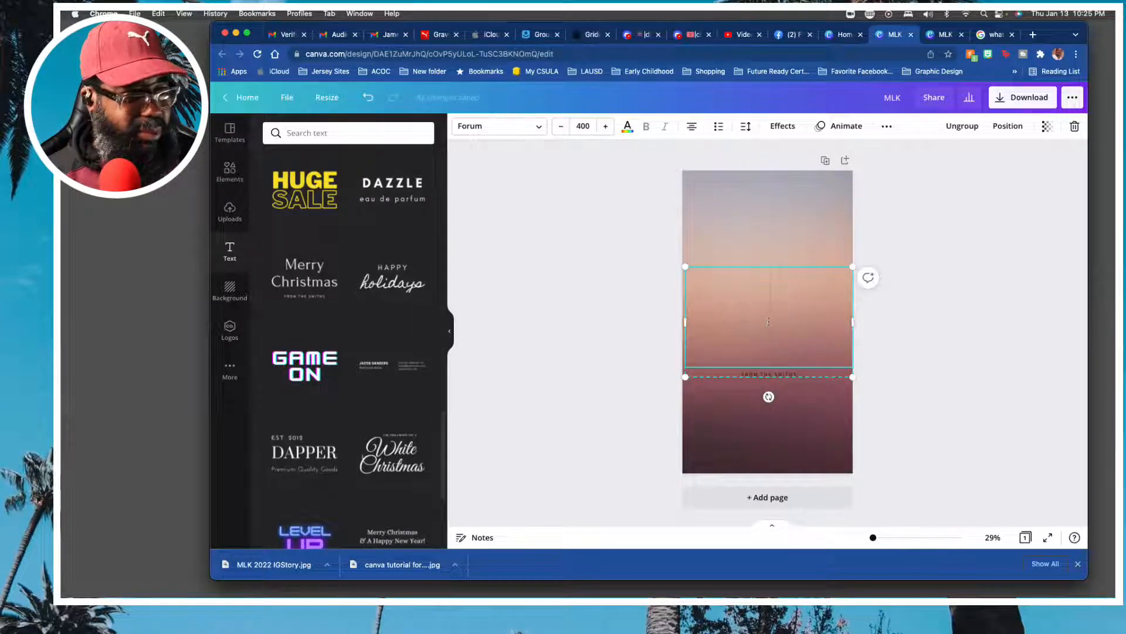
Set the emptied heading's font size to 350.
click(587, 128)
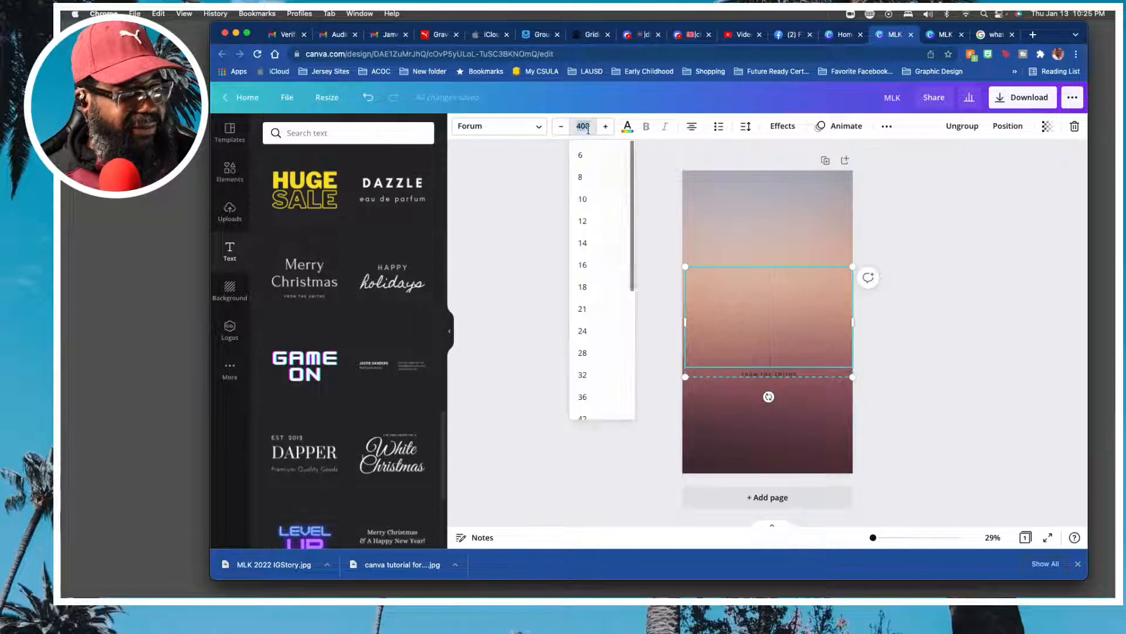
click(589, 129)
text(0)
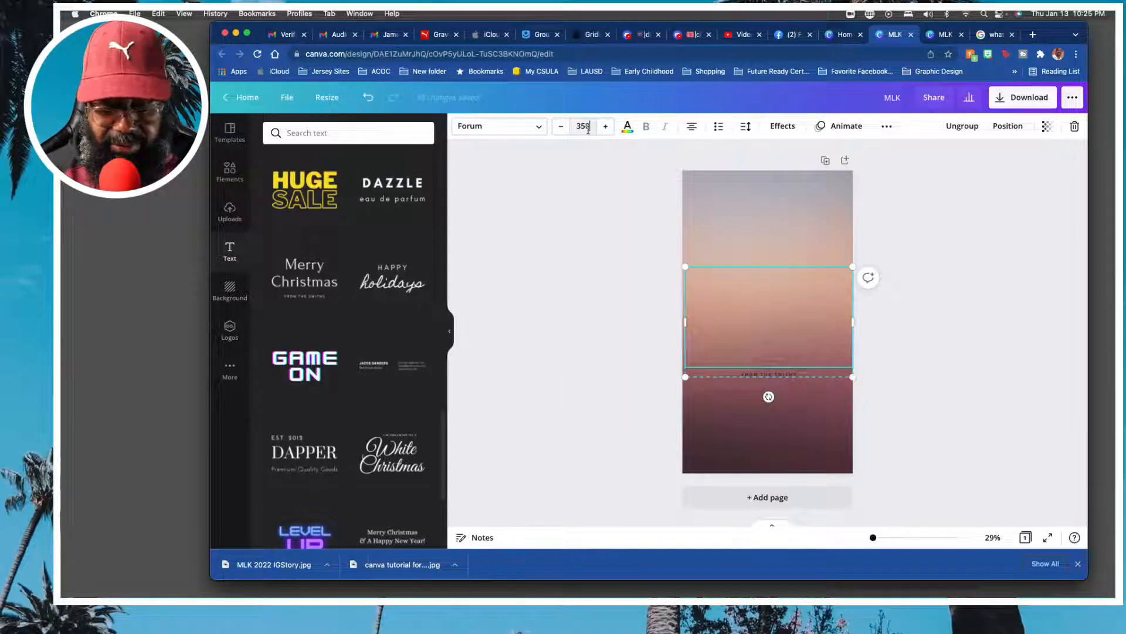
key(Return)
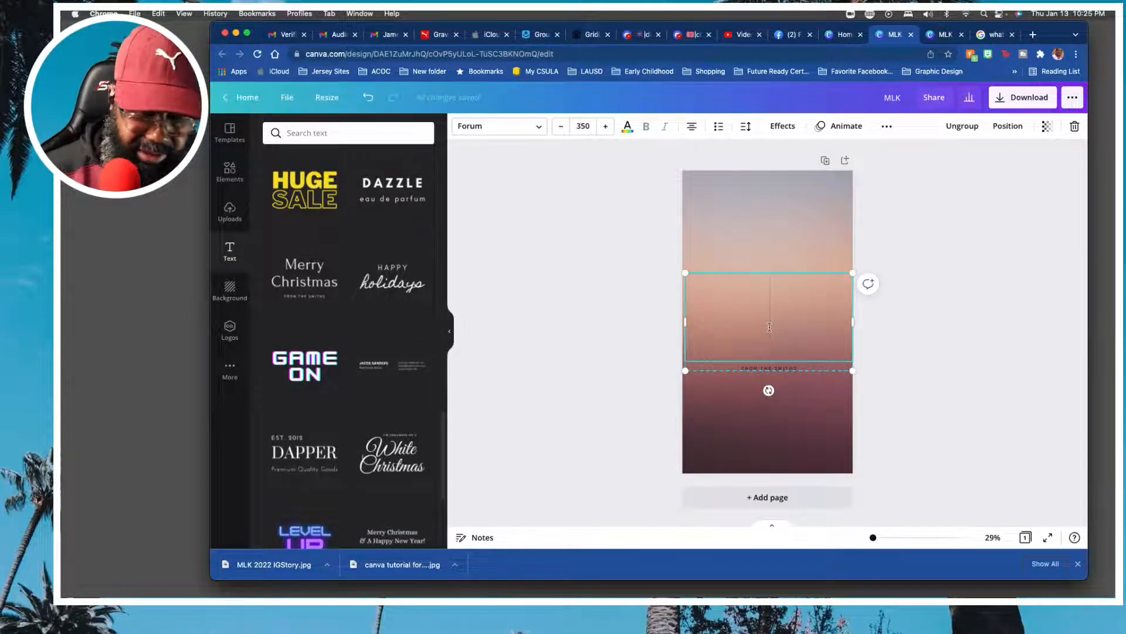
Enter "MLK" in capitals as the heading text.
text(MLJ)
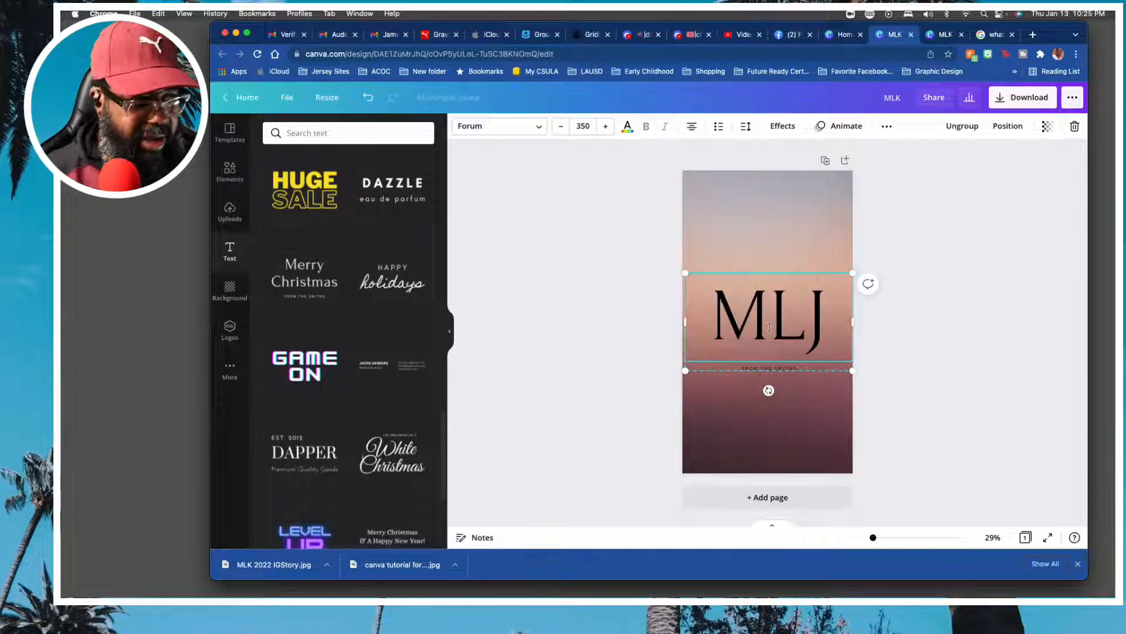
key(BackSpace)
text(k)
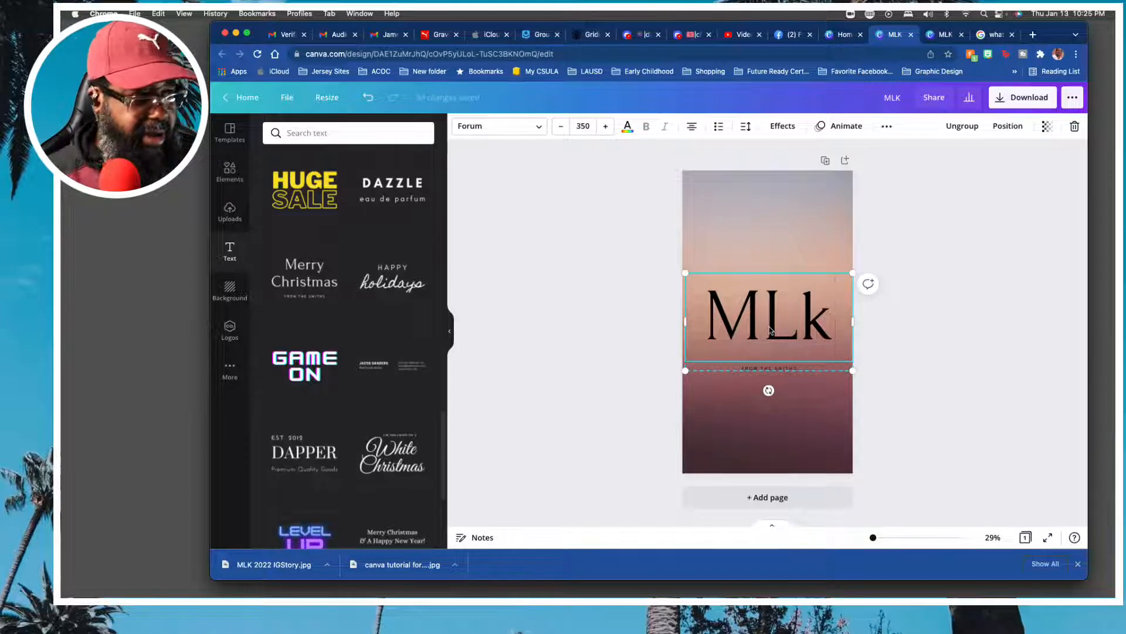
key(BackSpace)
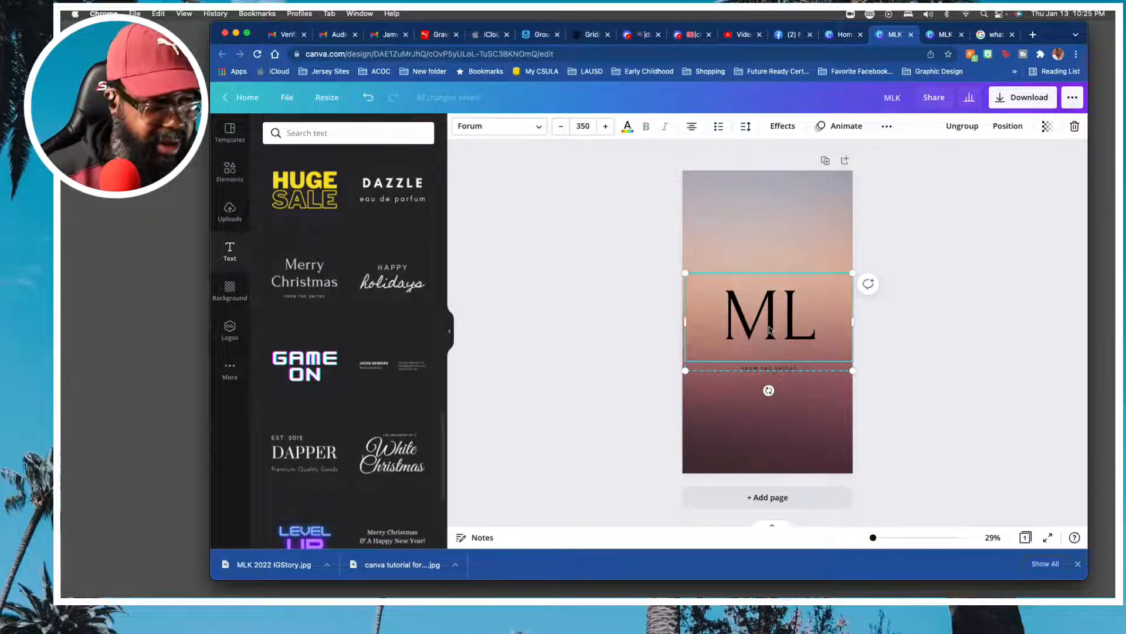
text(K)
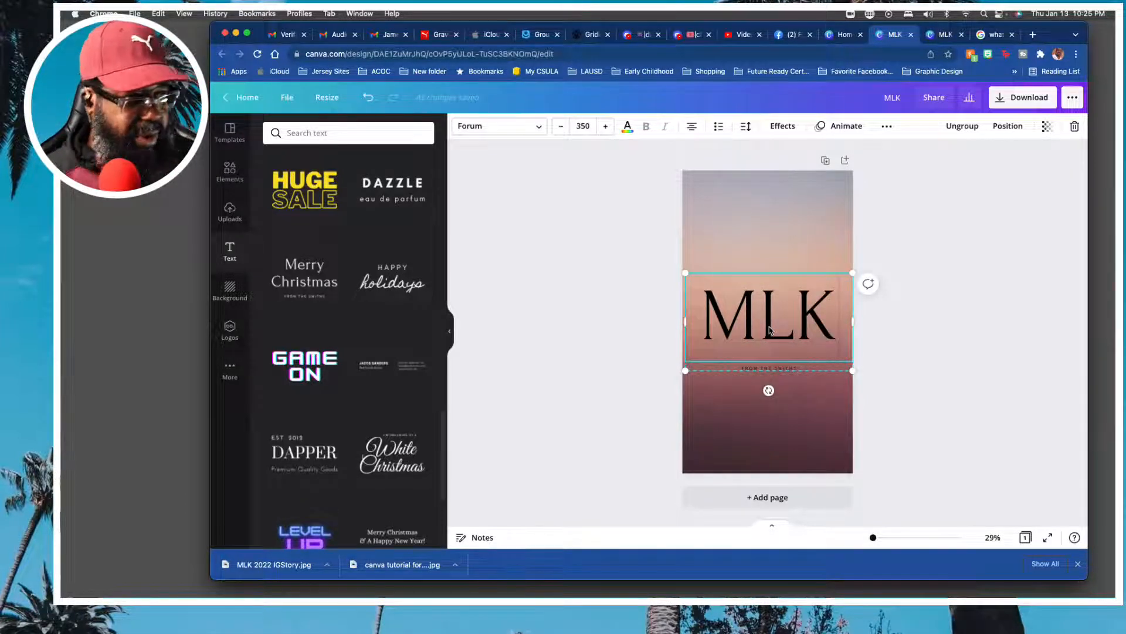
Move the MLK text group with its small caption line up, slightly above the middle of the page.
click(800, 420)
click(777, 323)
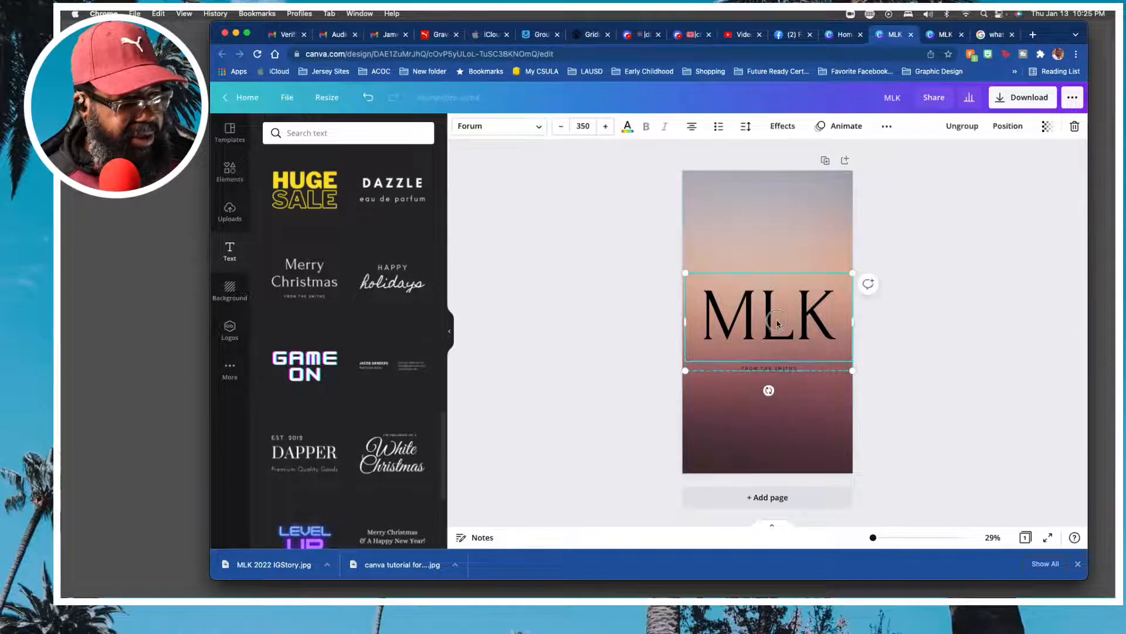
drag(777, 322, 776, 290)
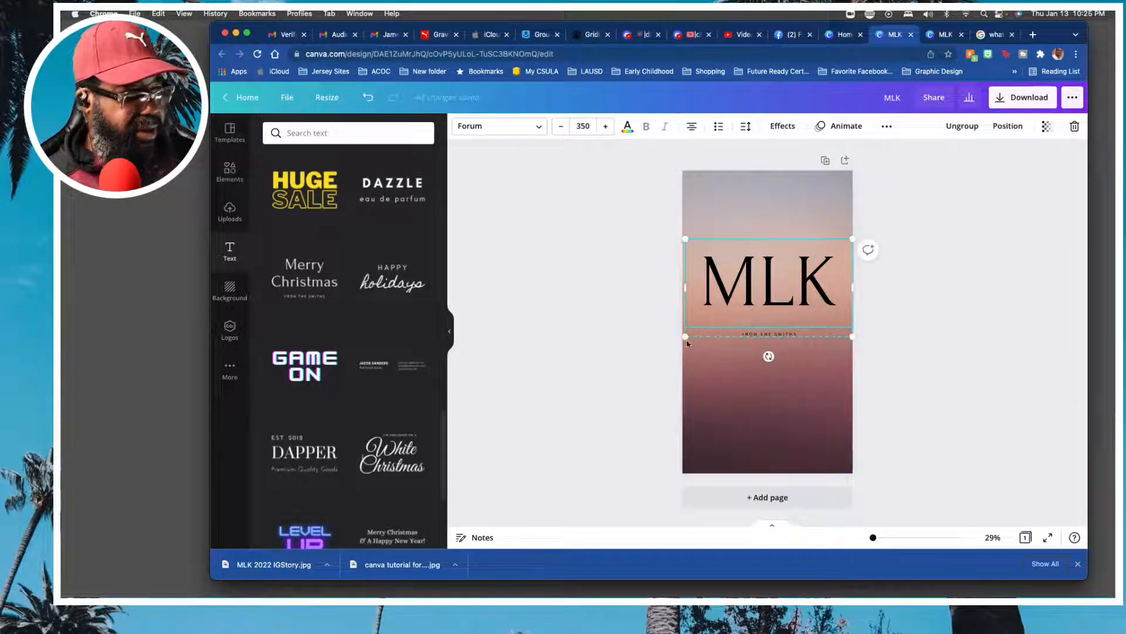
Add the uploaded black-and-white photo of King speaking at the microphones, make it roughly square and place it below the MLK heading.
click(229, 212)
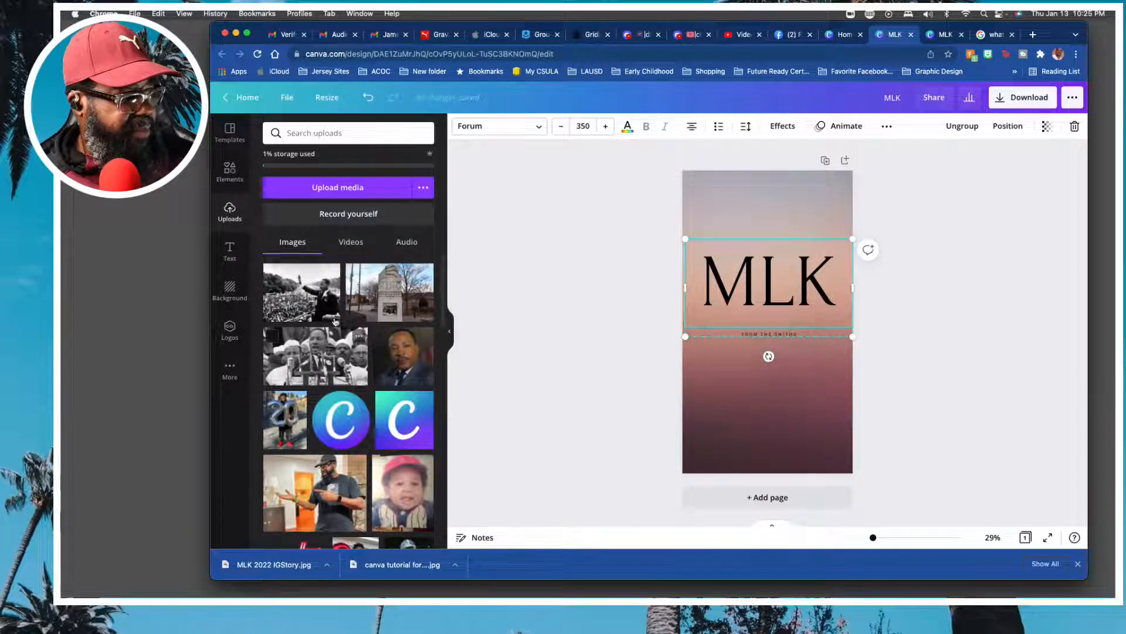
click(315, 352)
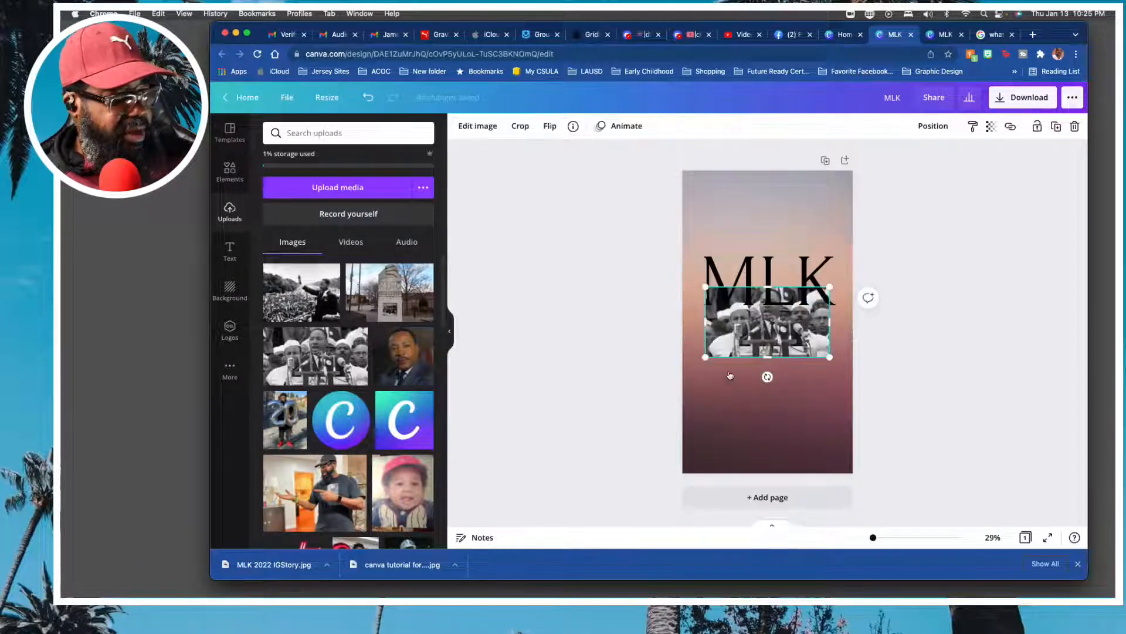
drag(784, 354, 765, 414)
click(943, 333)
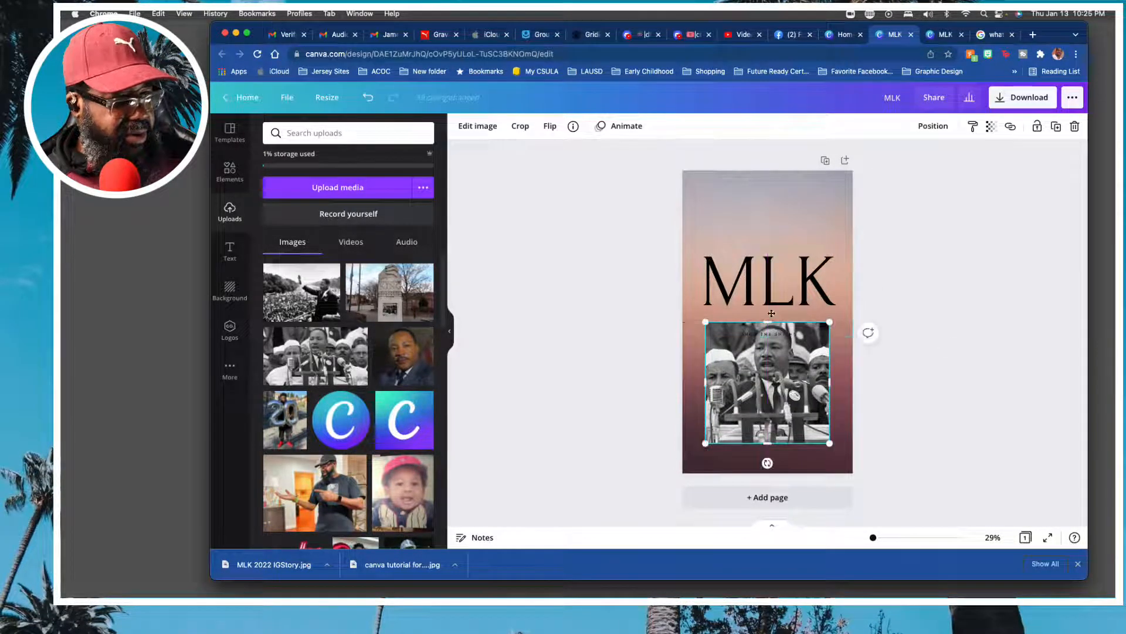
Move the photo down and the MLK text group up so the small caption line sits clear between heading and photo.
drag(772, 286, 771, 290)
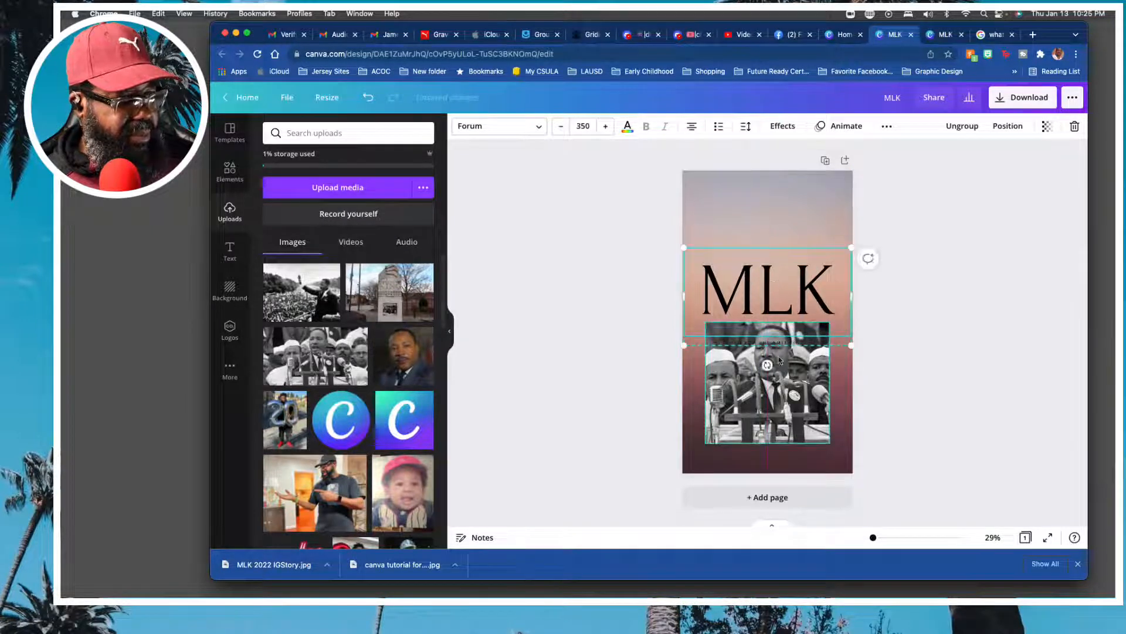
click(773, 415)
click(892, 327)
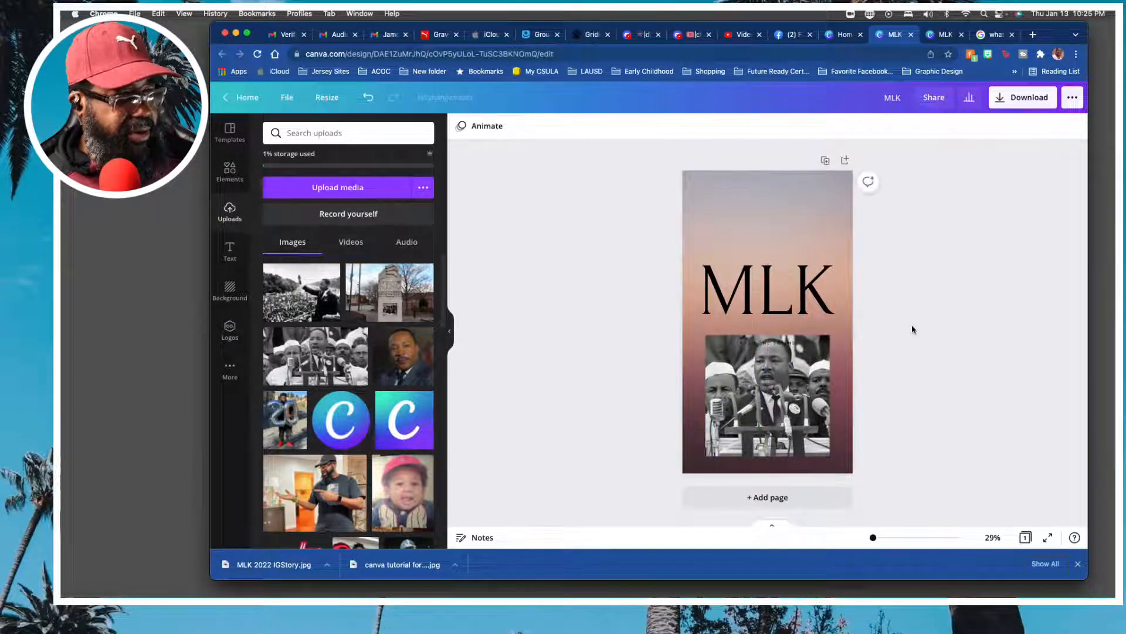
mouse_move(776, 343)
mouse_down()
mouse_move(772, 317)
mouse_move(770, 338)
mouse_up()
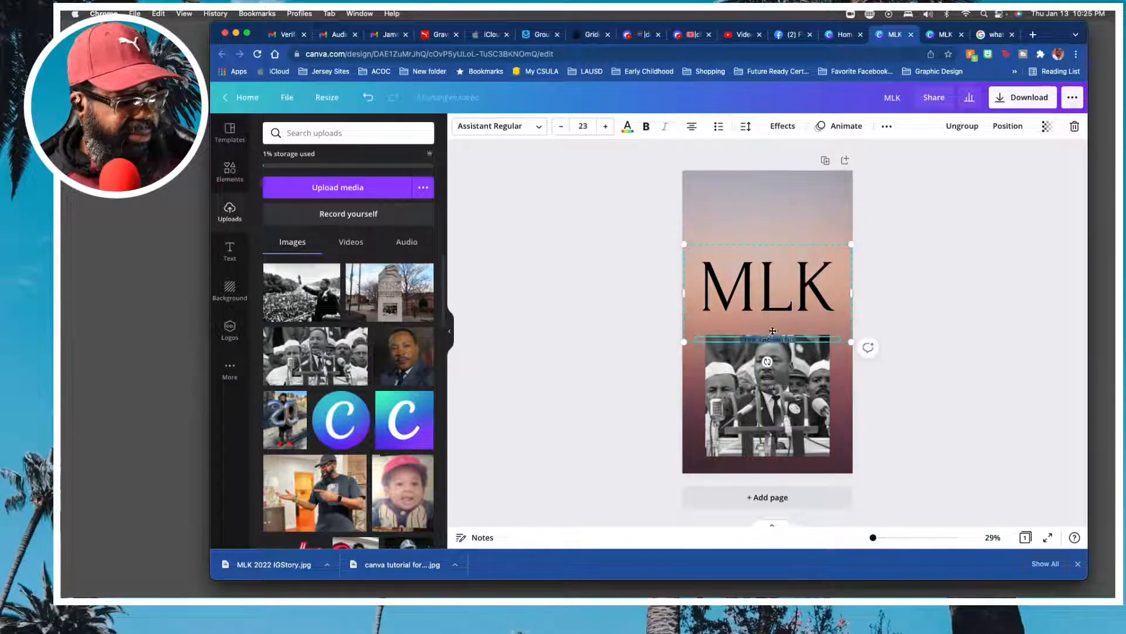
click(897, 298)
drag(783, 293, 781, 267)
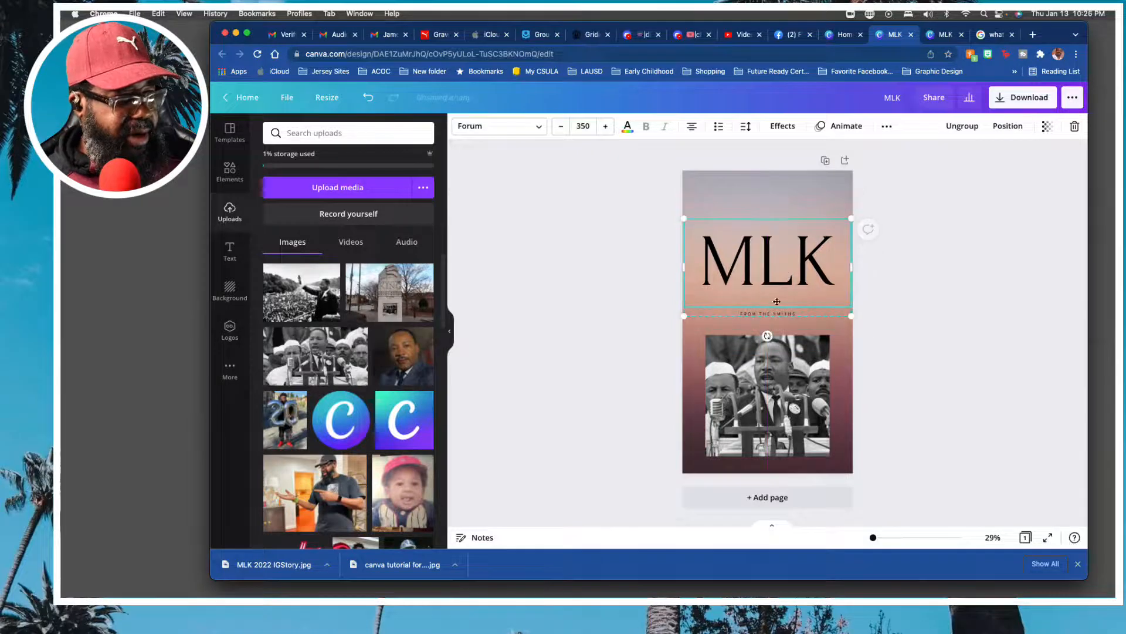
Replace the small caption line under the MLK heading with "JANUARY 17, 2022".
click(770, 315)
click(770, 315)
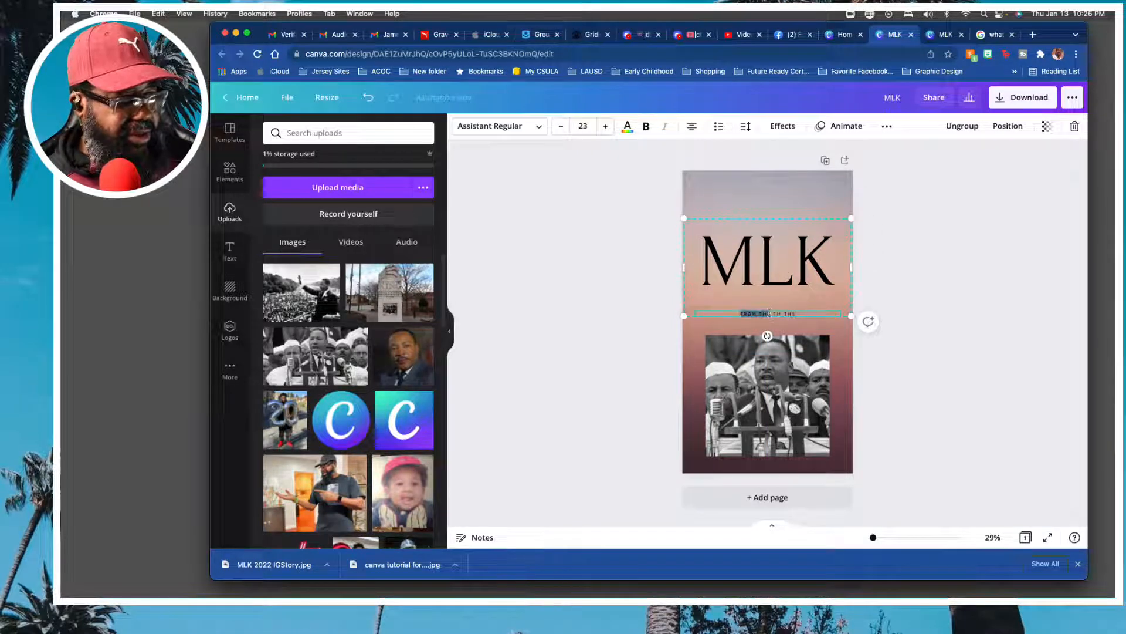
click(770, 314)
triple_click(769, 314)
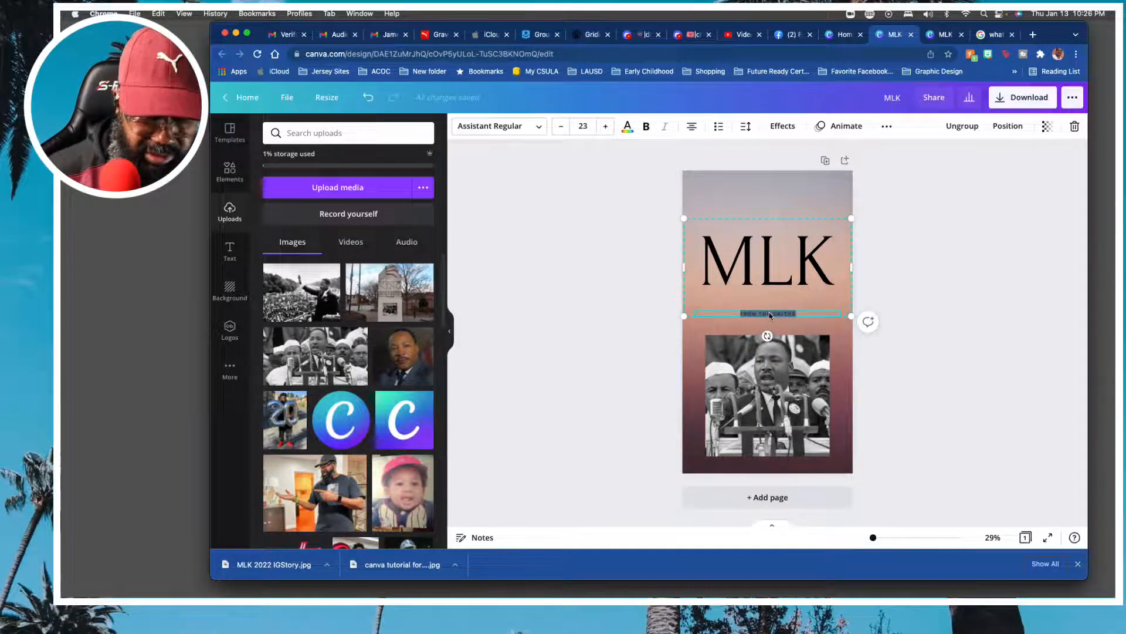
text(JANUAR)
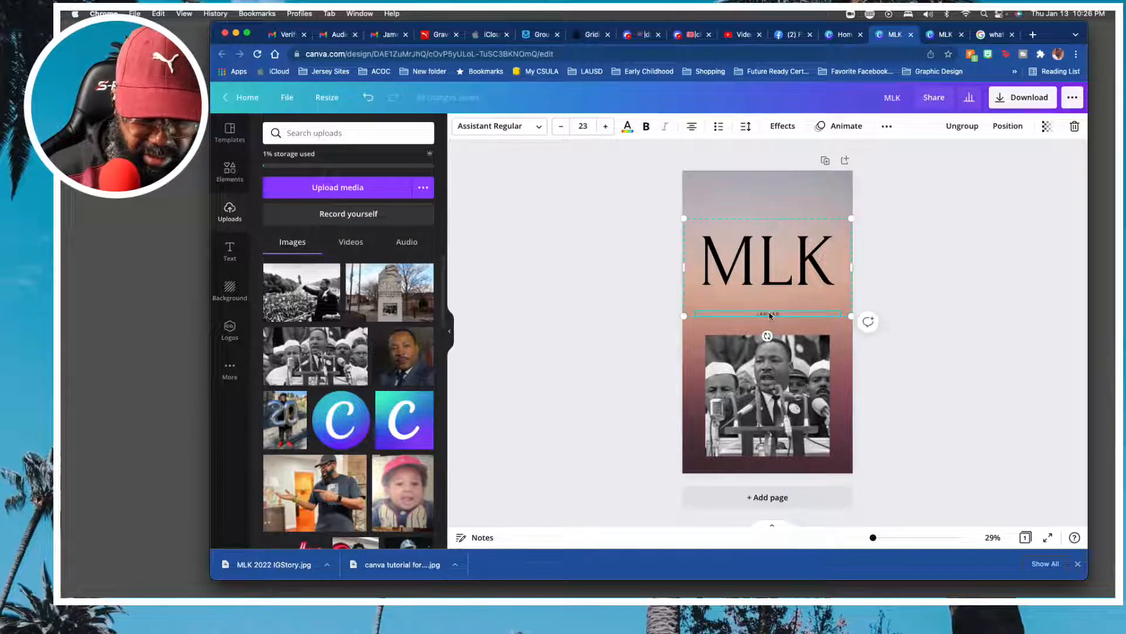
text(Y 17)
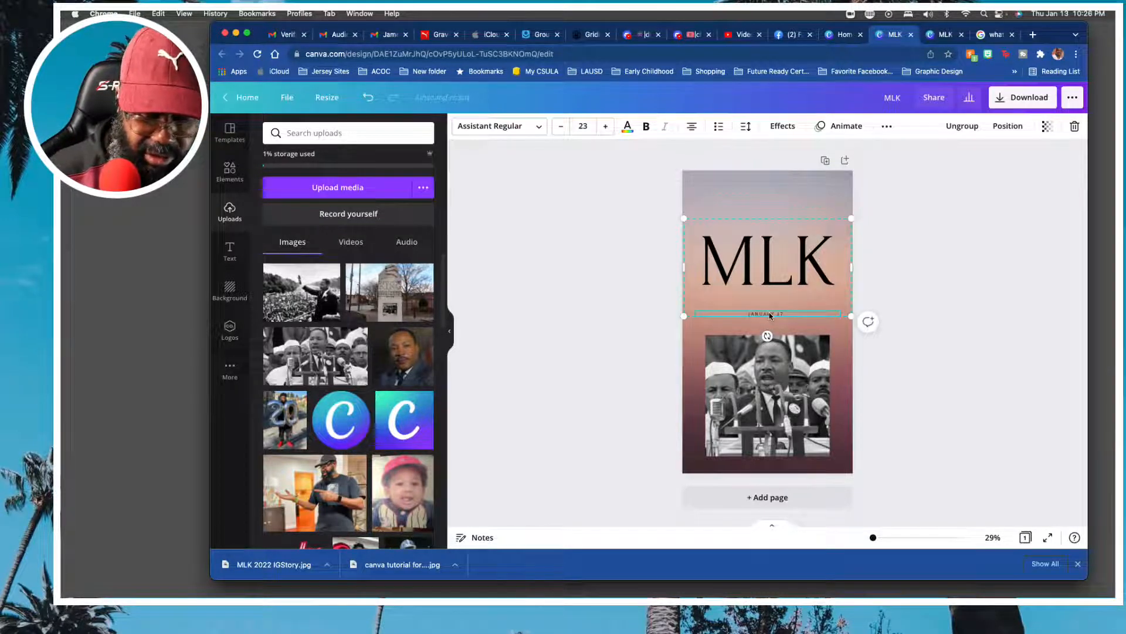
text(, 2022)
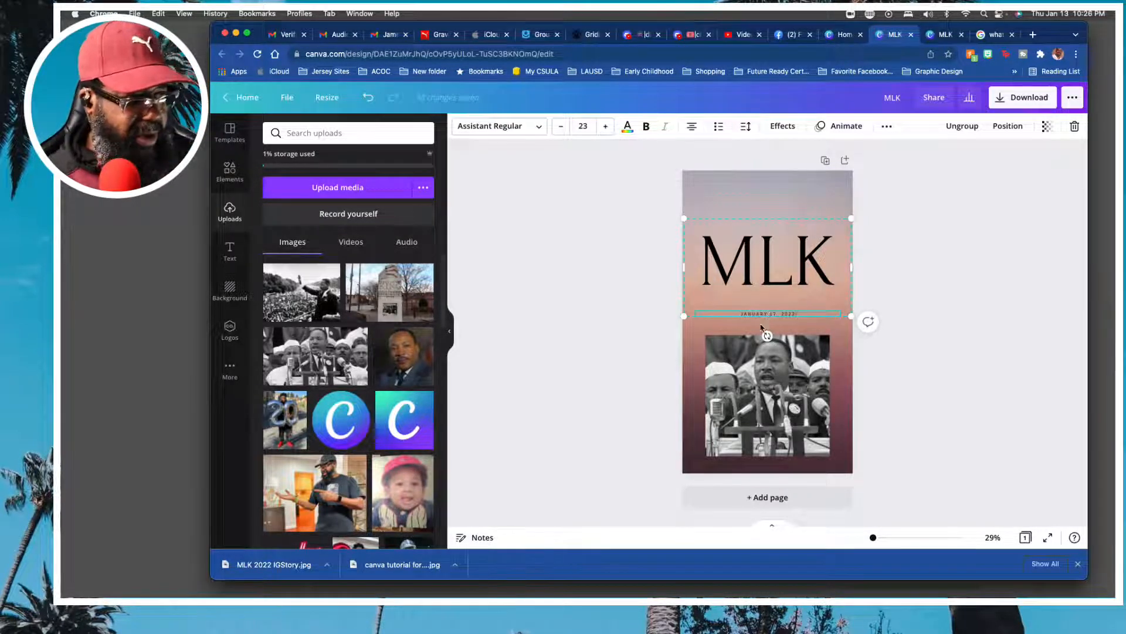
Make the date line under the heading bold and increase its font size to 41.
triple_click(767, 314)
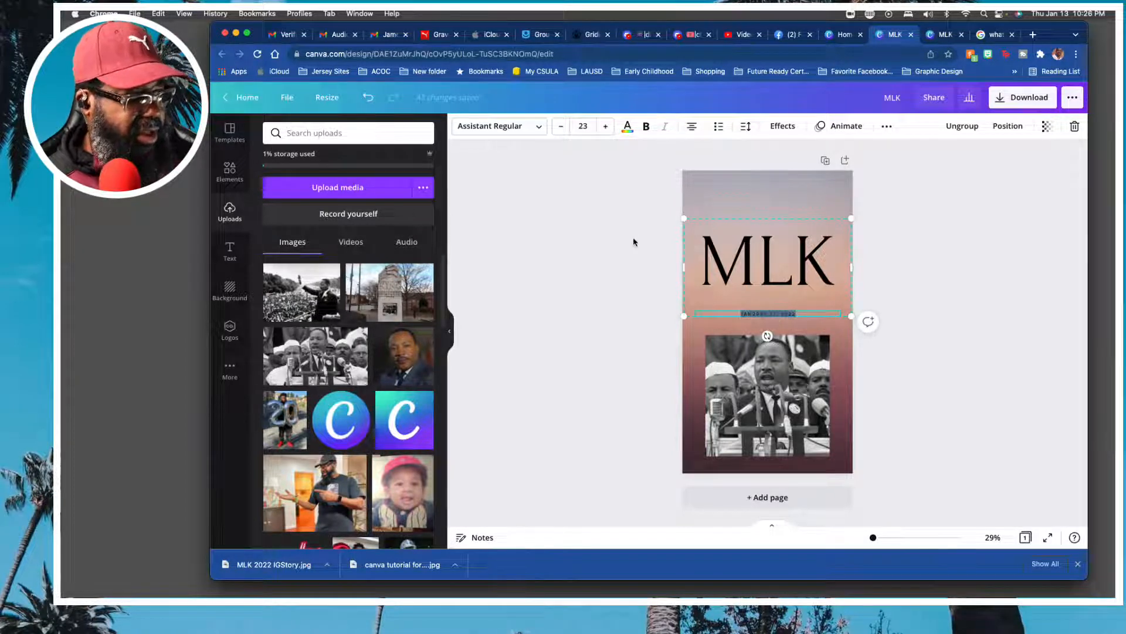
click(606, 127)
click(606, 126)
click(606, 127)
click(606, 127)
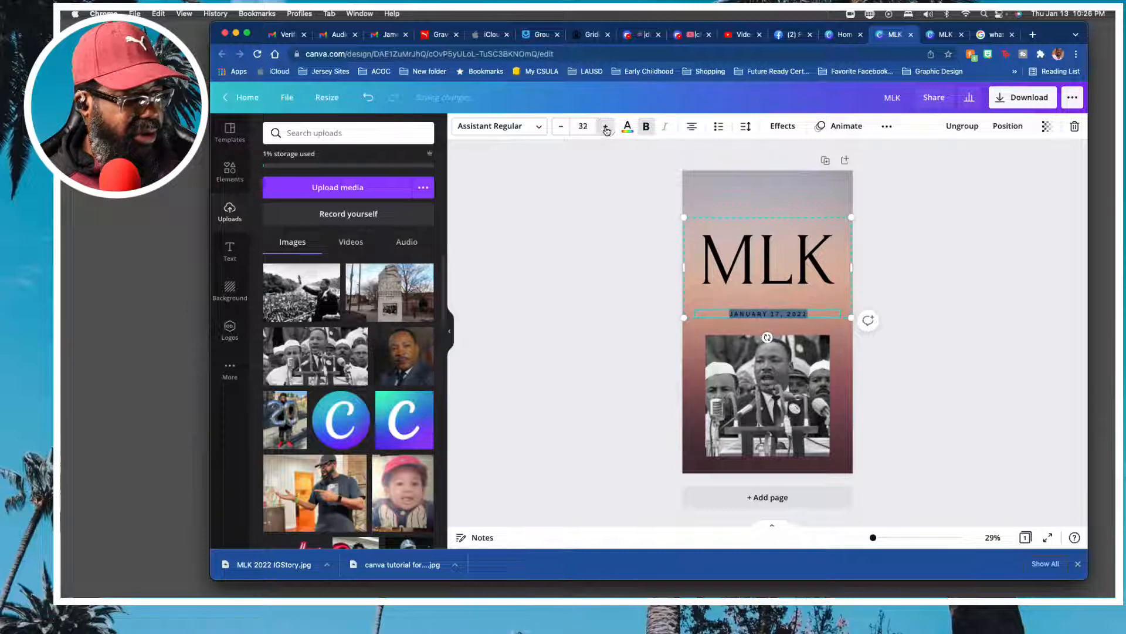
click(606, 127)
click(605, 127)
click(606, 127)
click(606, 127)
click(606, 127)
click(606, 127)
click(606, 127)
click(606, 127)
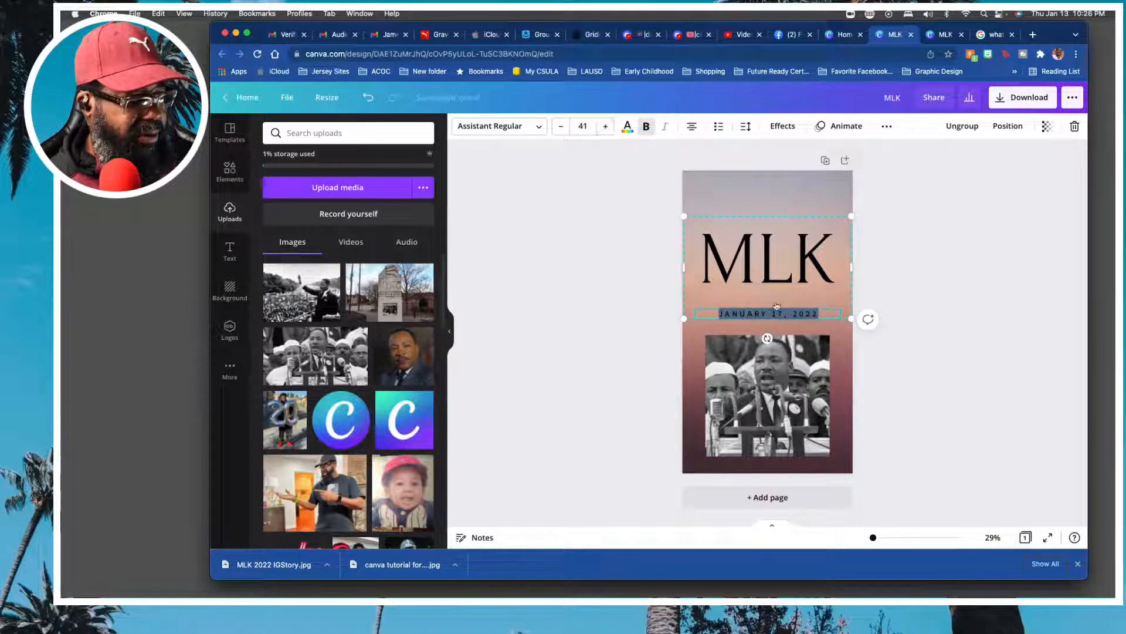
click(895, 351)
click(774, 414)
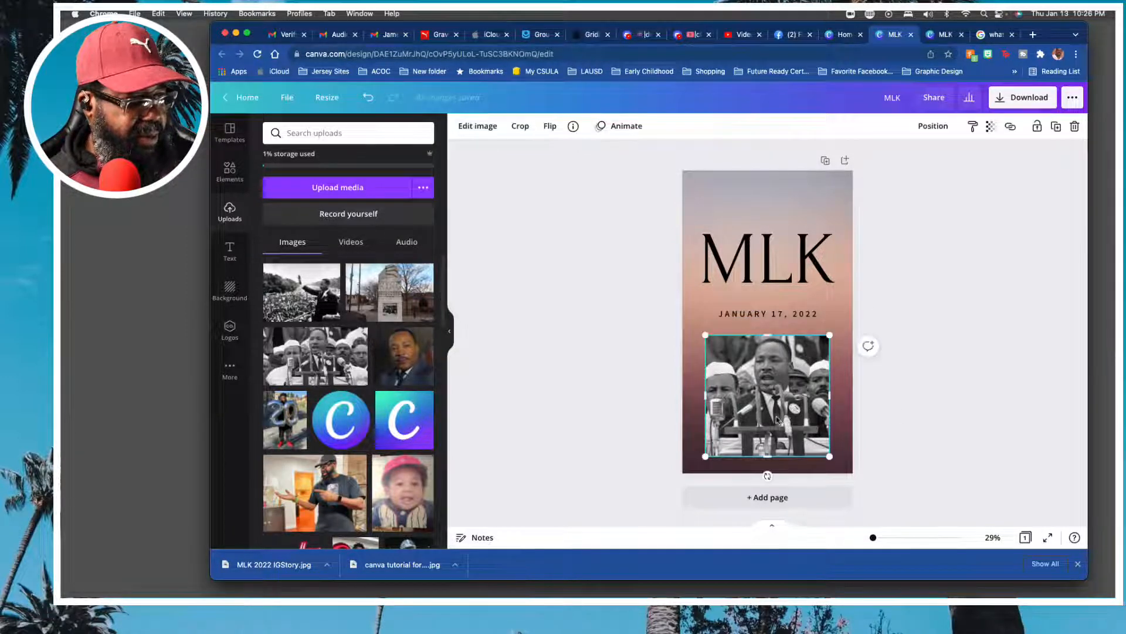
drag(774, 414, 774, 413)
click(881, 389)
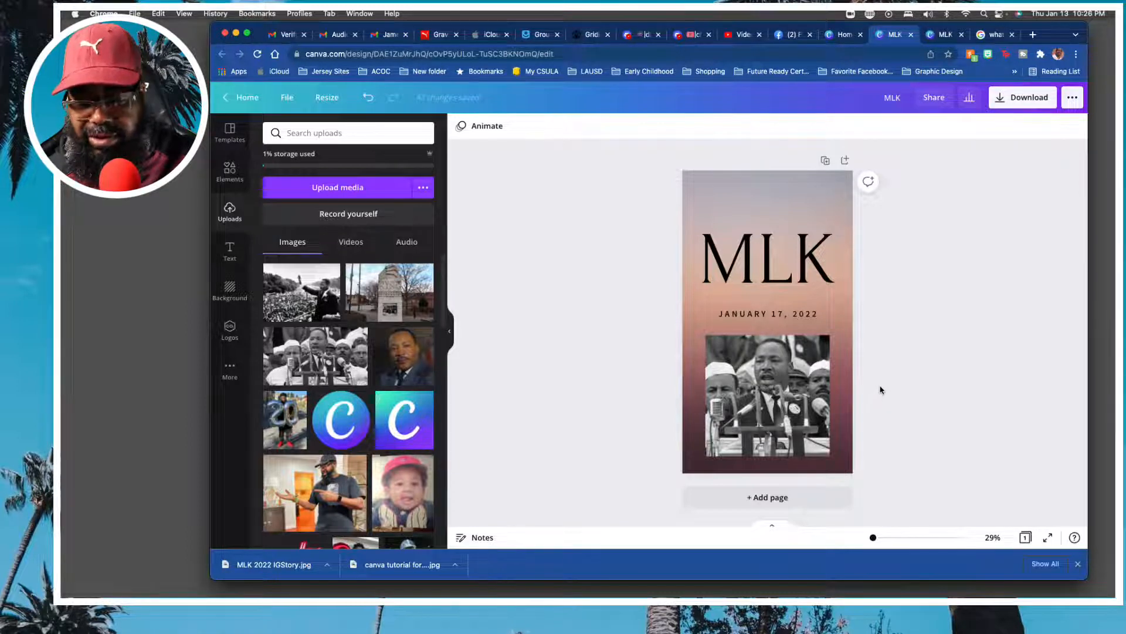
Try to remove the background of the photo with Background Remover and undo the removal.
click(817, 362)
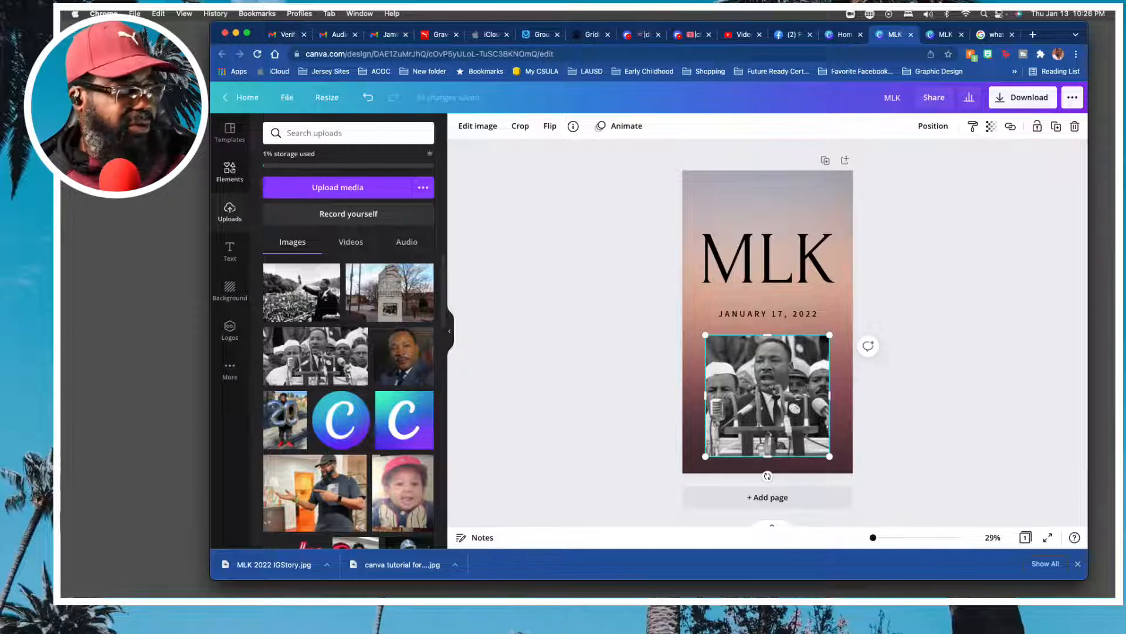
click(478, 127)
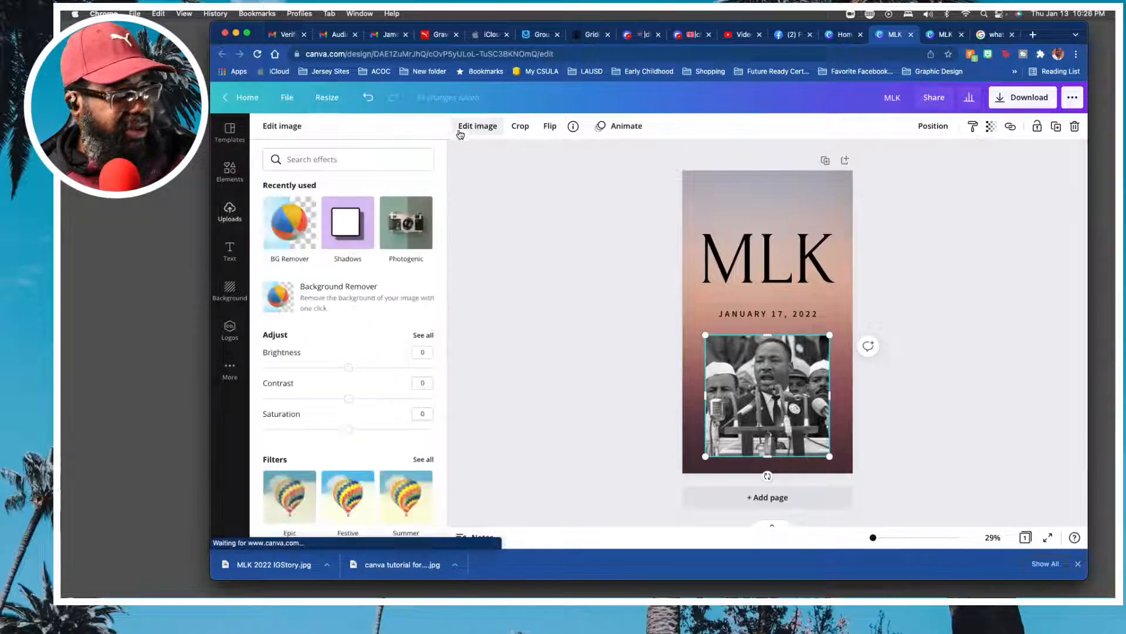
click(290, 233)
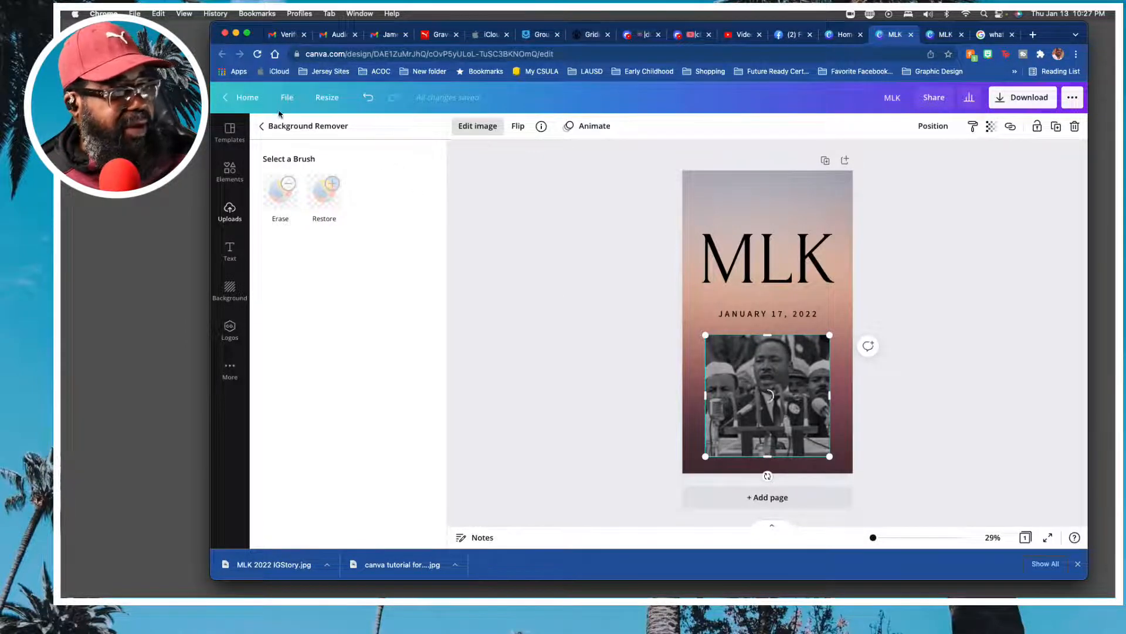
click(368, 97)
click(581, 268)
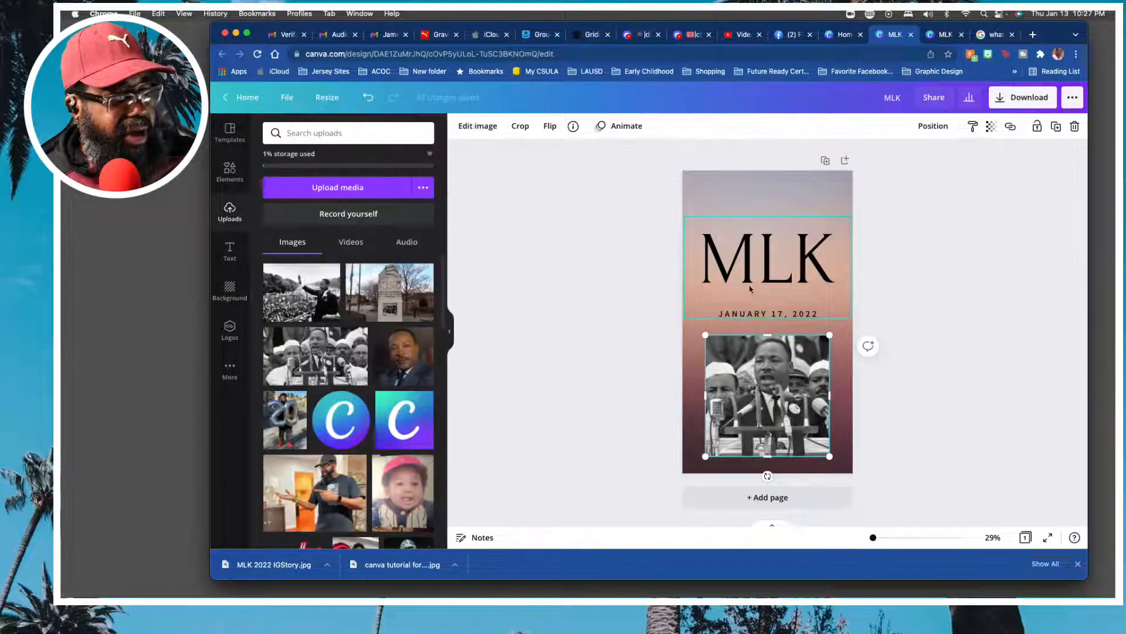
Move the MLK heading and date group down slightly, closer to the photo and centred on the page.
drag(762, 271, 761, 278)
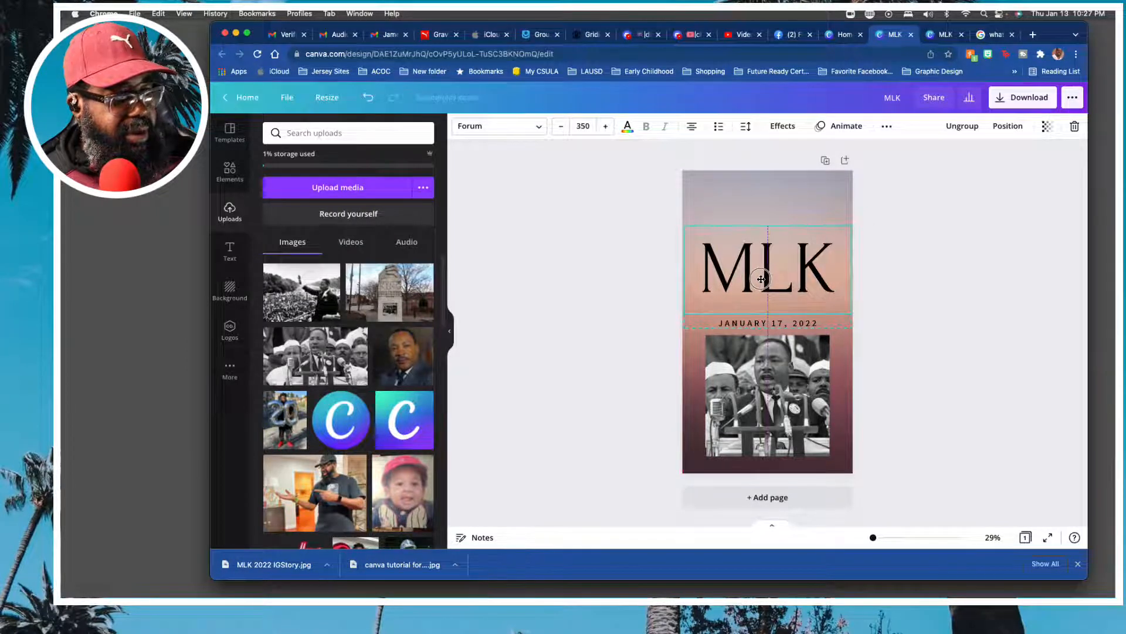
click(760, 206)
click(933, 286)
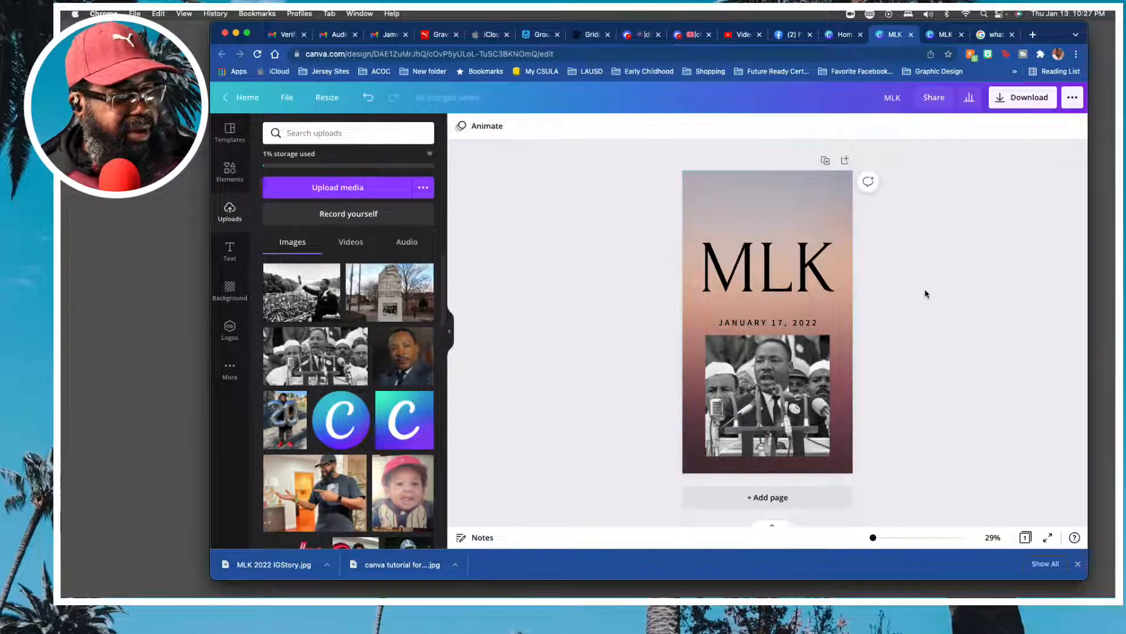
Add a subheading text box and place it centred near the top of the page, above the MLK heading.
click(230, 251)
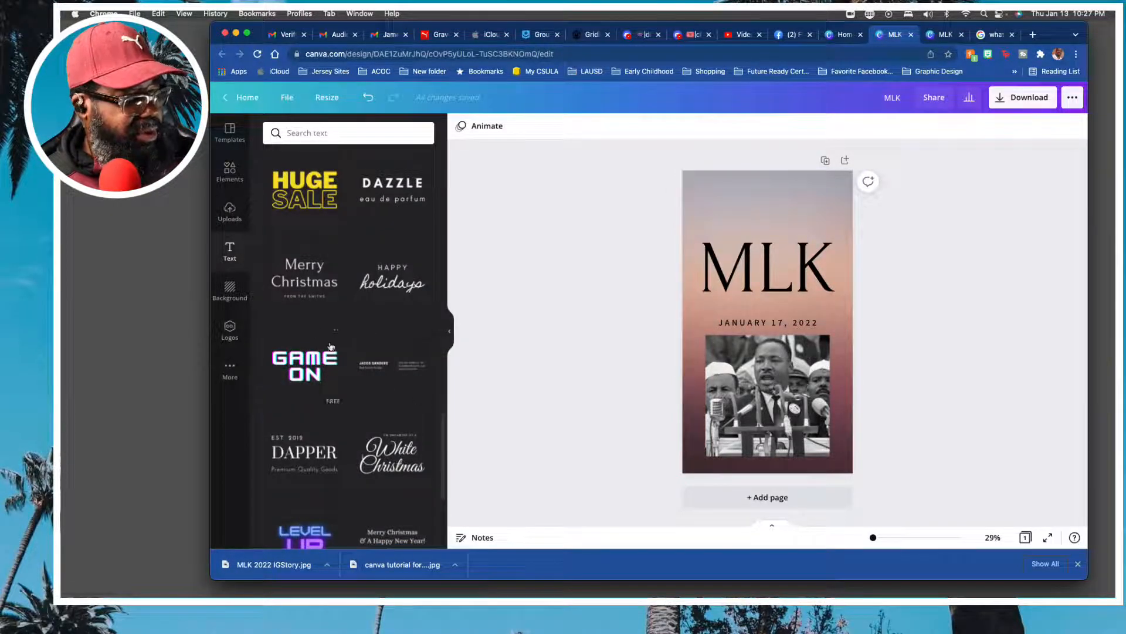
scroll(306, 339, up, 10)
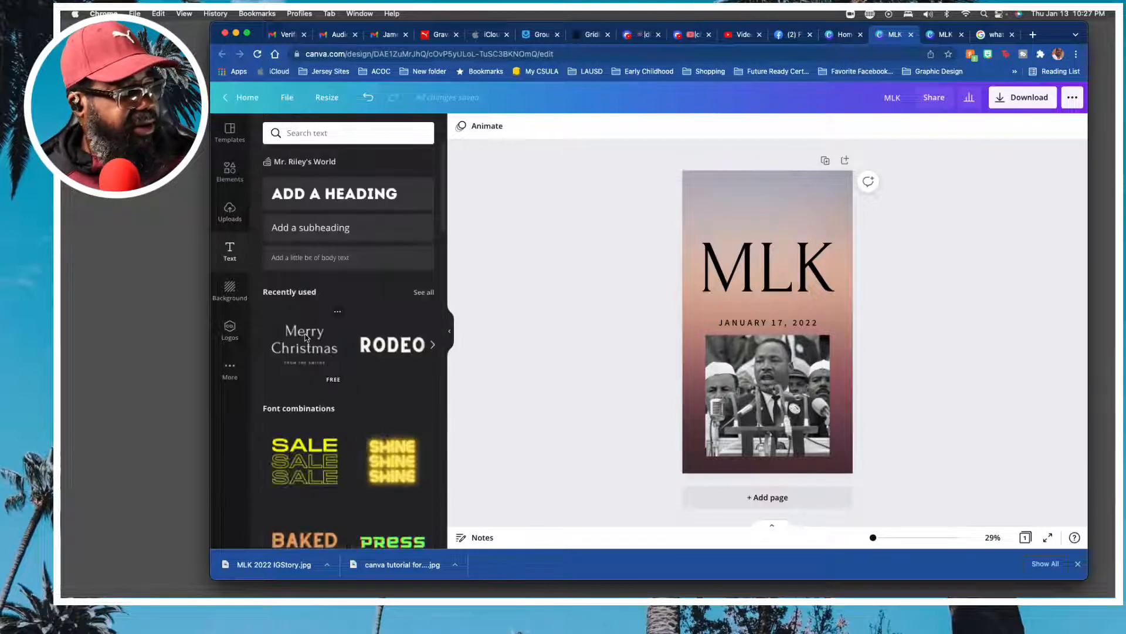
click(312, 229)
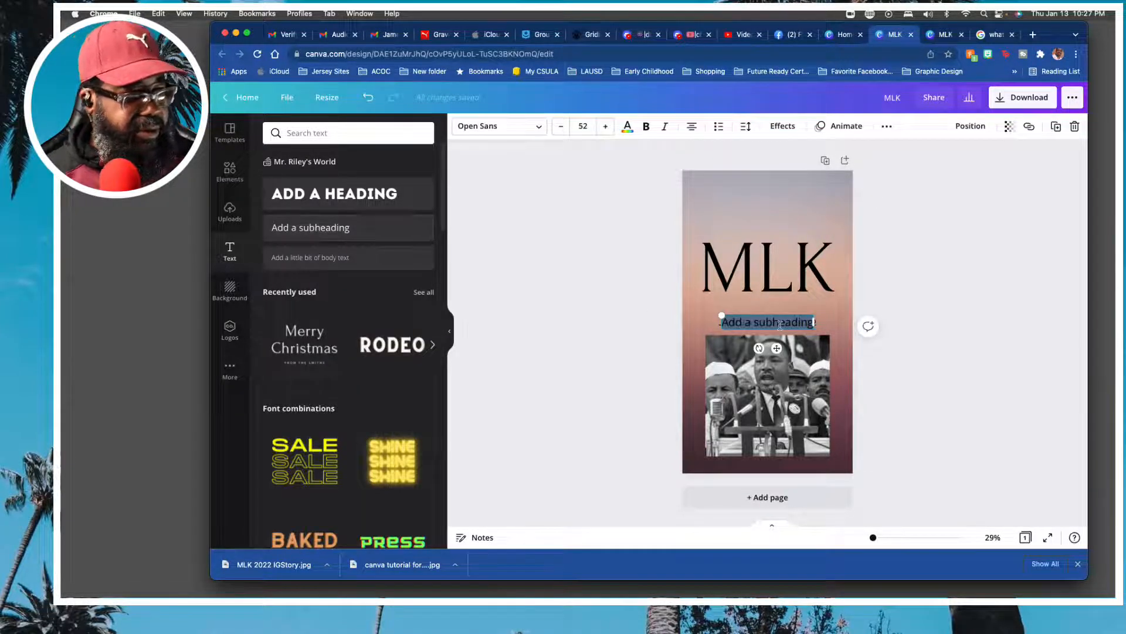
click(897, 296)
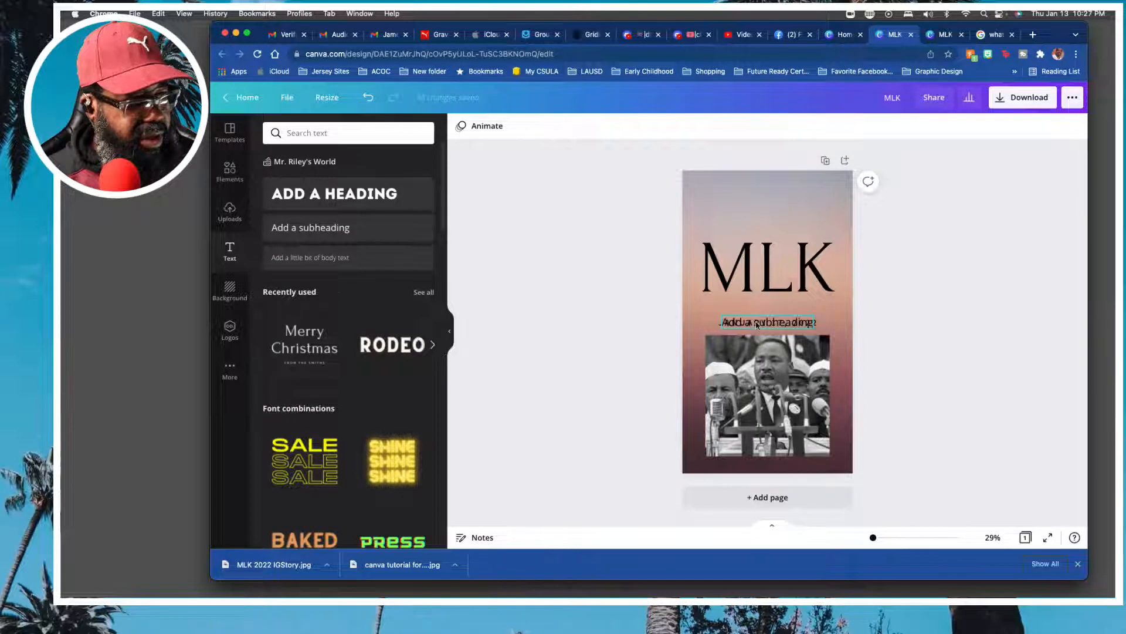
drag(757, 324, 754, 195)
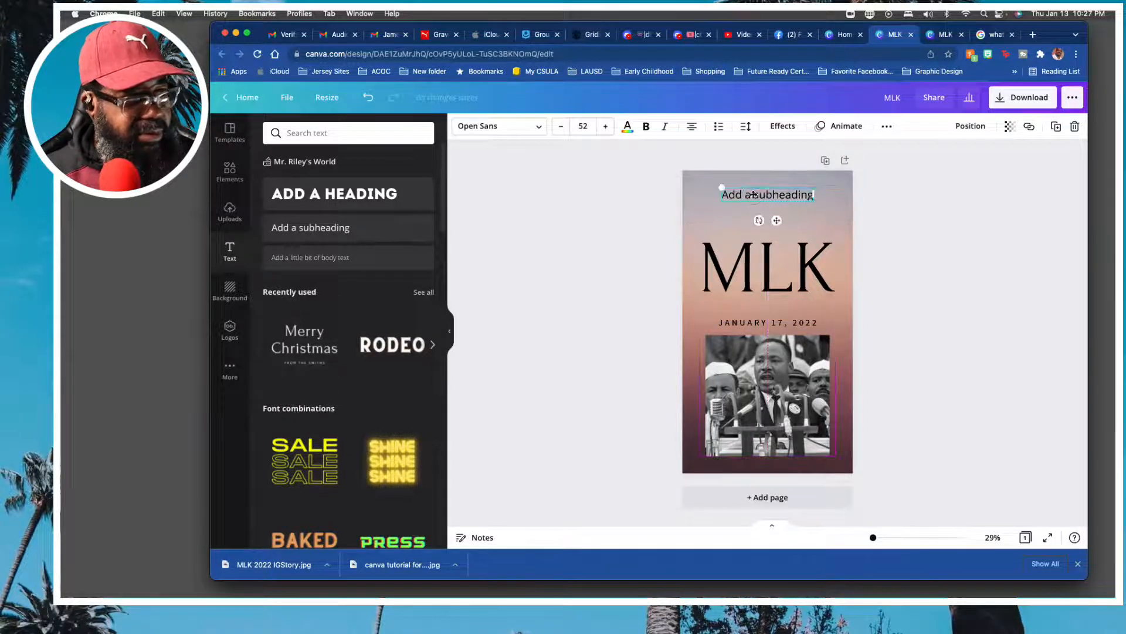
Replace the subheading's placeholder text with "Today we honor your legacy!".
double_click(761, 195)
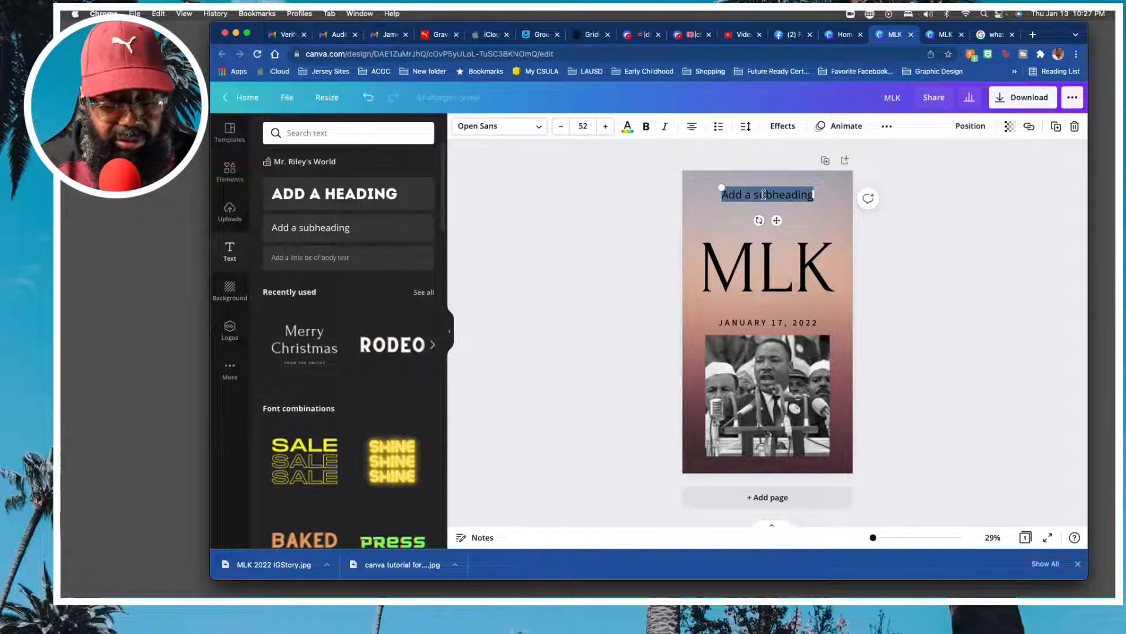
text(Today we)
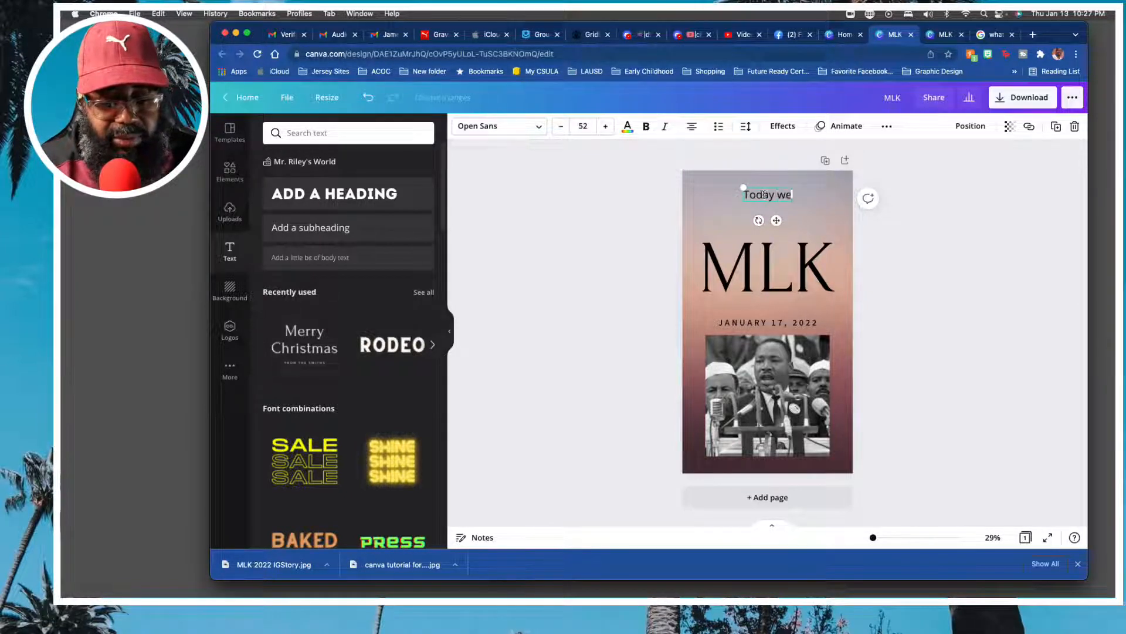
text( honor )
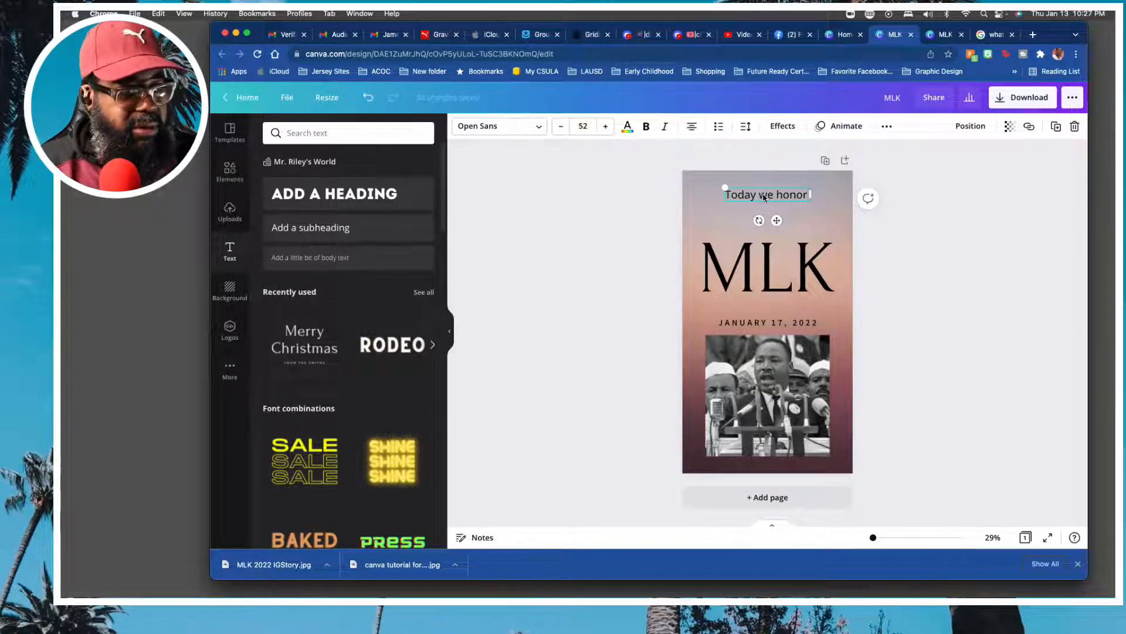
text(your lega)
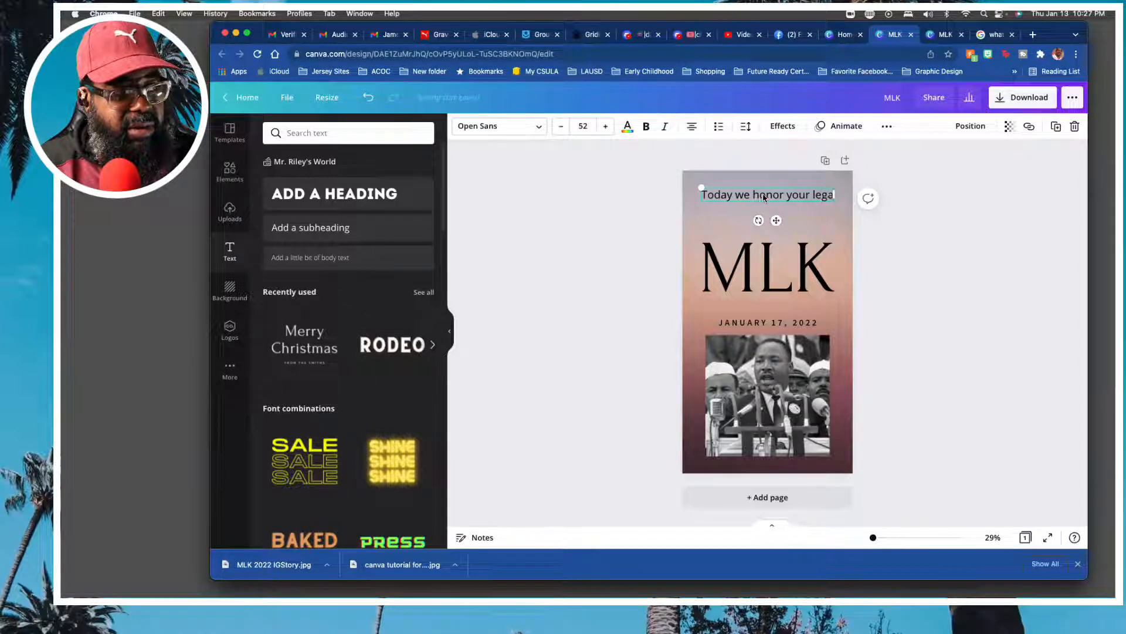
text(cy!)
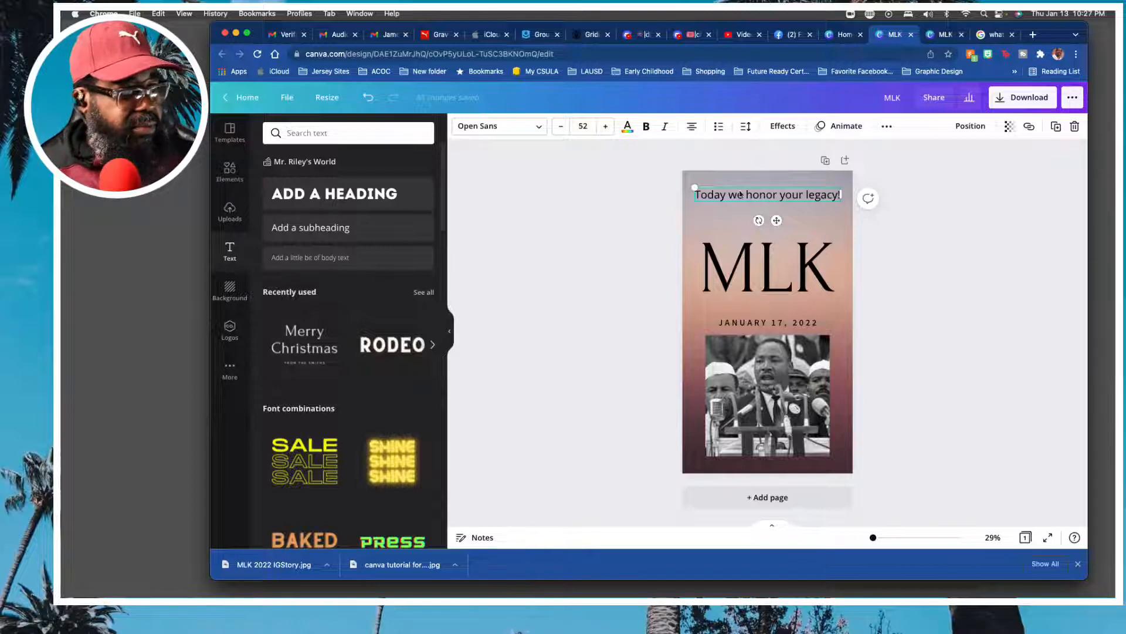
Make the "Today we honor your legacy!" text bold and set its font size to 54.
triple_click(744, 197)
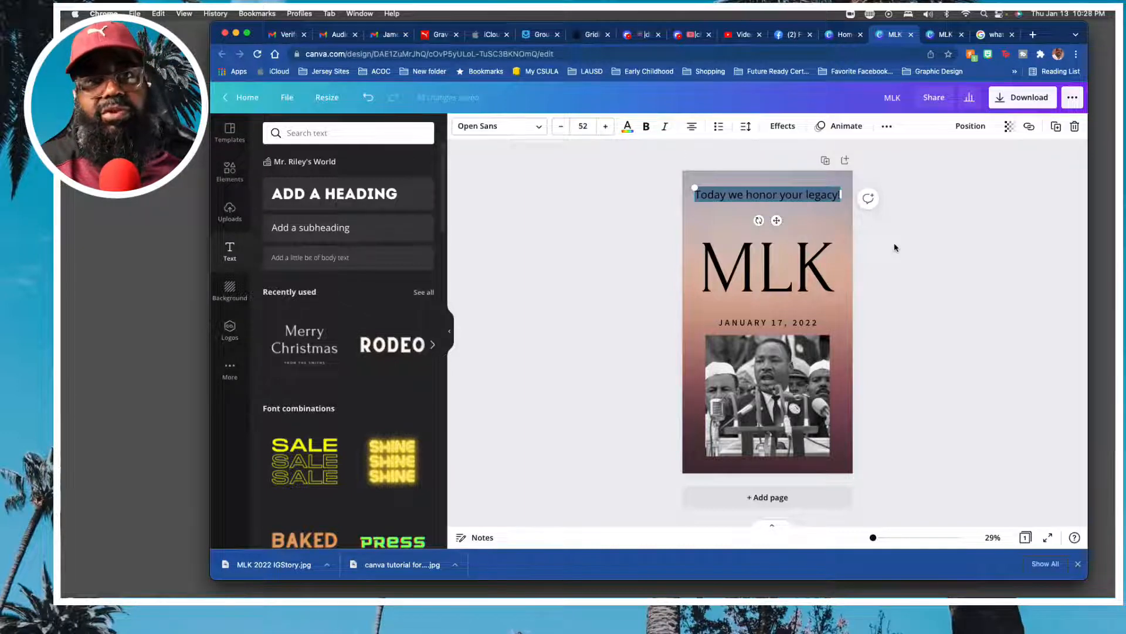
click(889, 224)
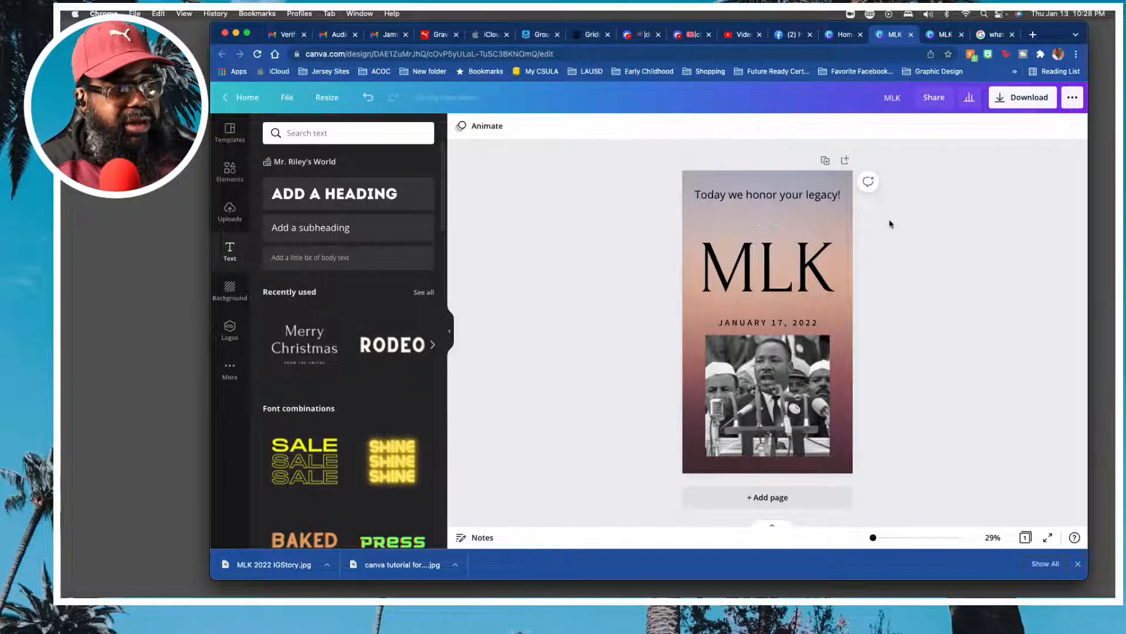
click(779, 197)
click(779, 194)
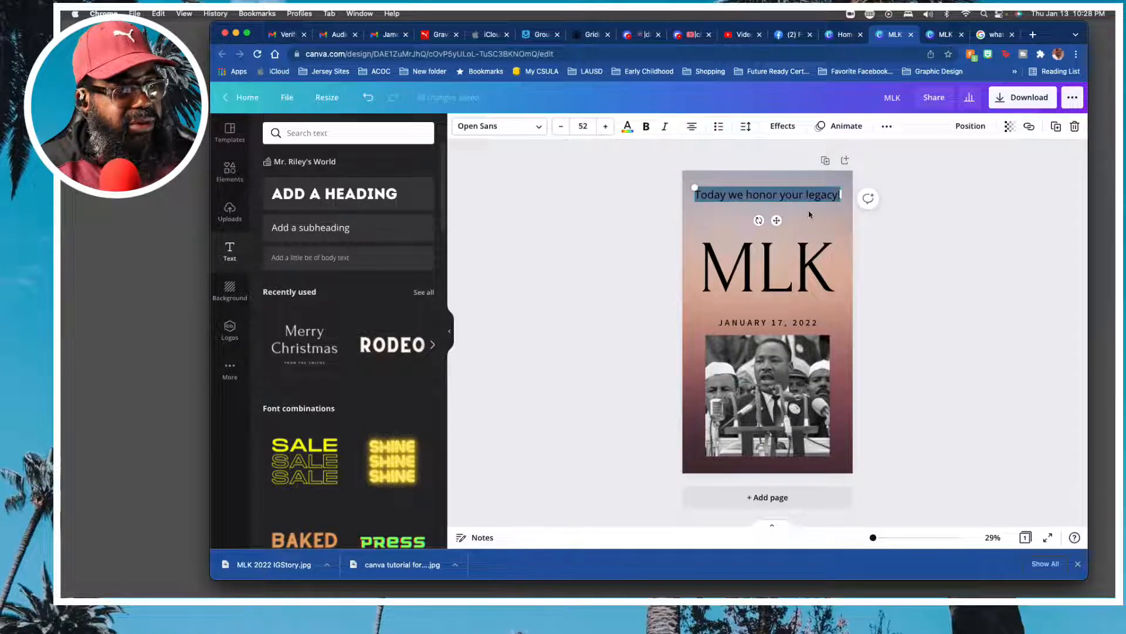
click(646, 126)
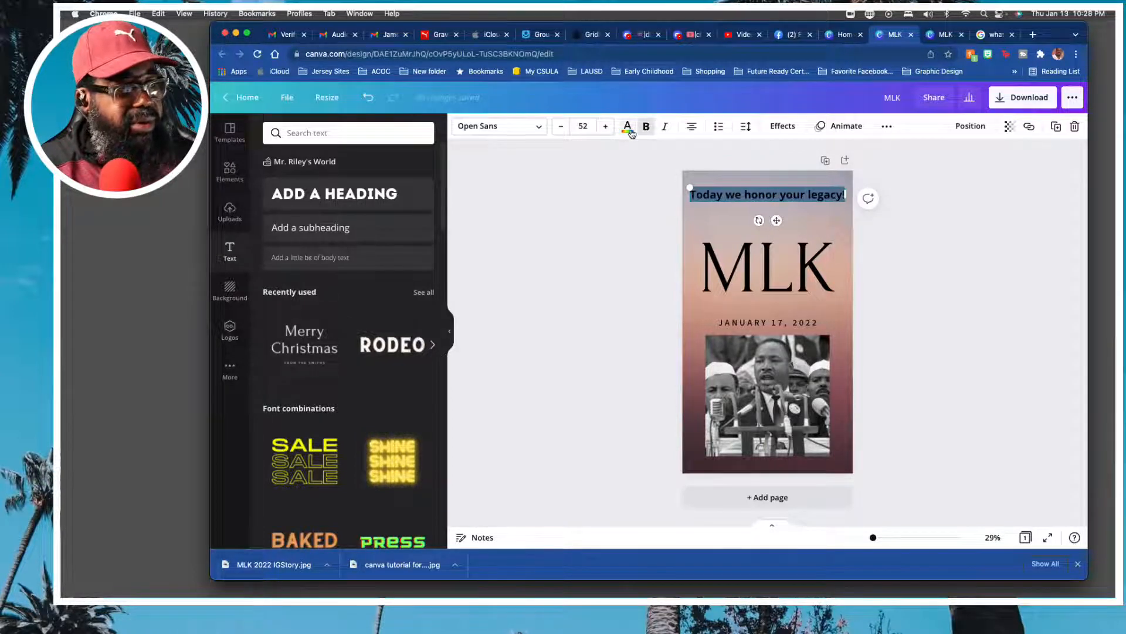
click(608, 128)
click(608, 127)
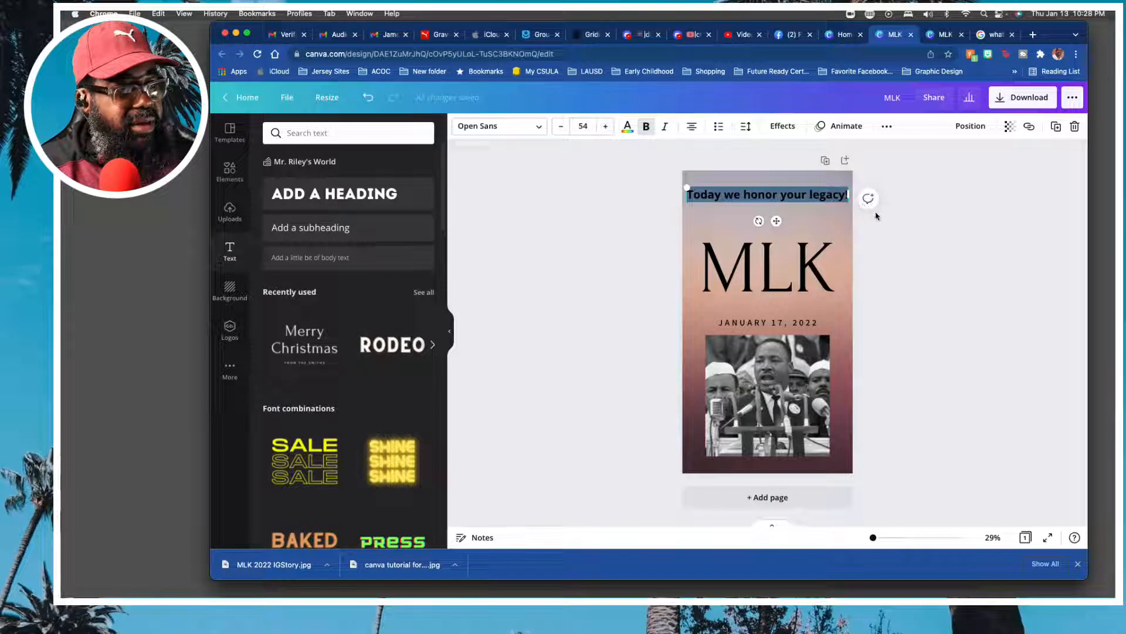
click(905, 220)
Move the MLK heading and date group up slightly, and shift the photo up beneath it, keeping both centred on the page.
drag(785, 270, 784, 255)
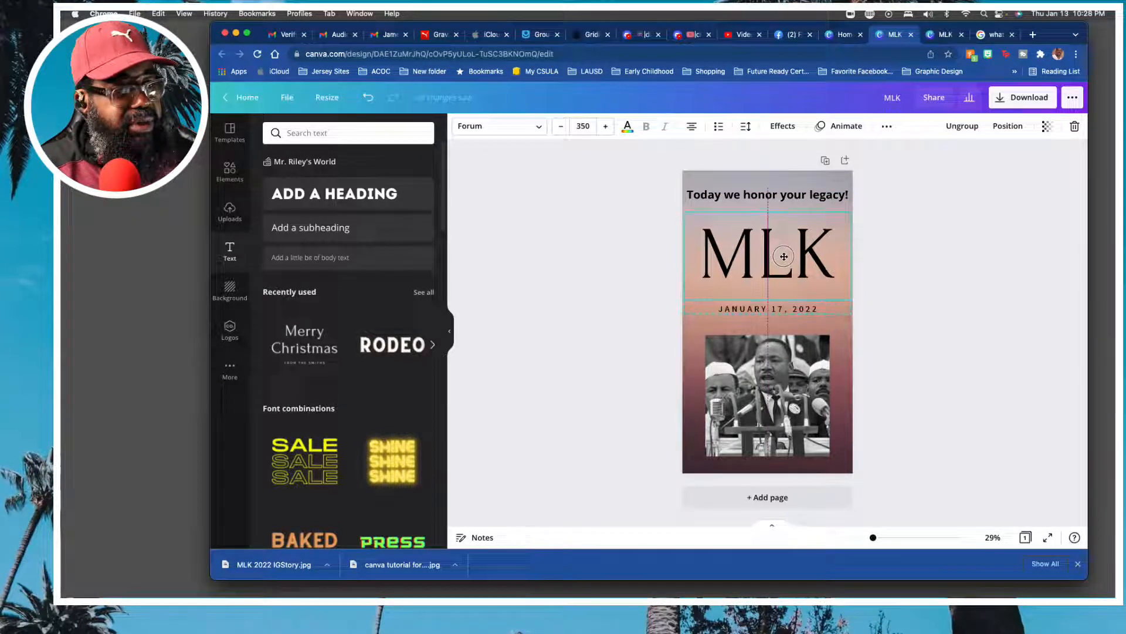
drag(780, 353, 779, 345)
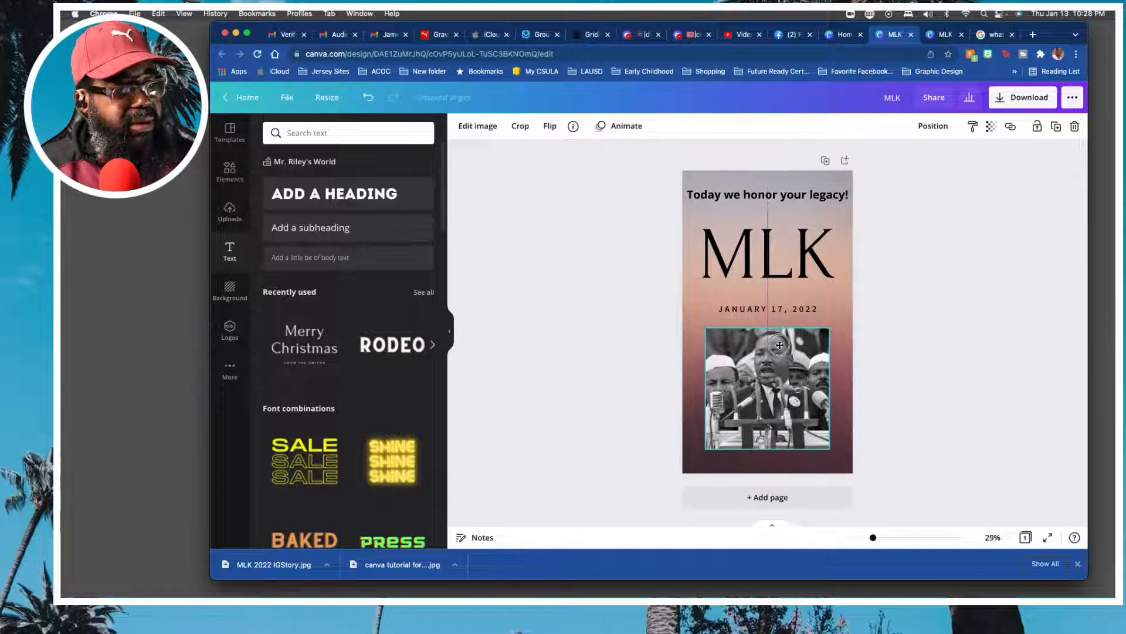
click(920, 336)
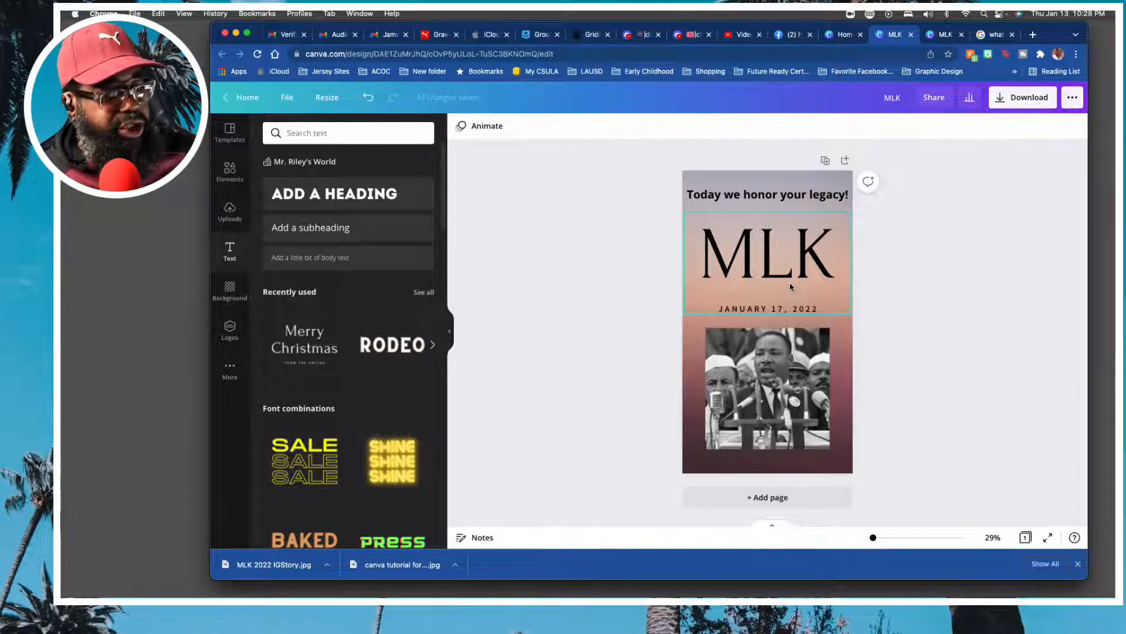
click(791, 364)
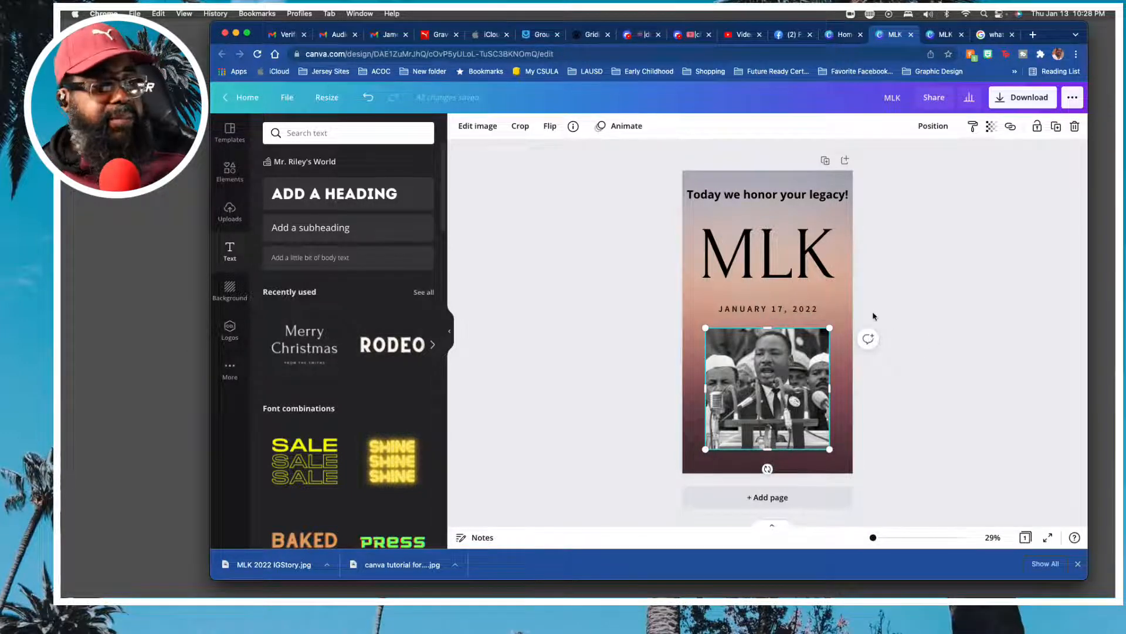
click(626, 277)
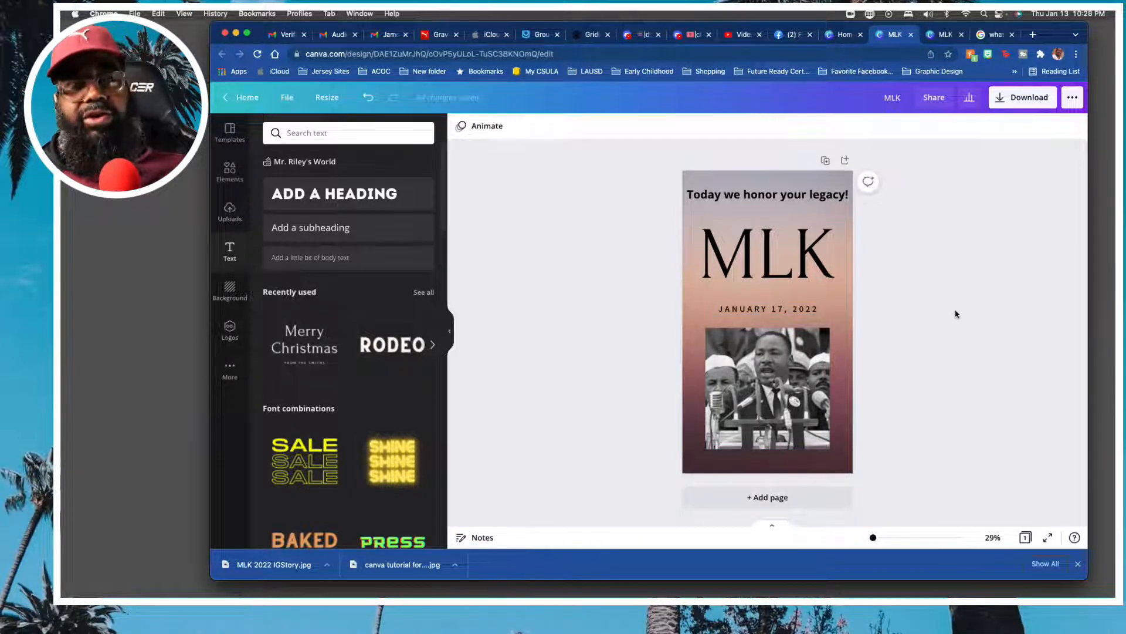
Browse the page animations and apply the Tumble animation to the whole page.
click(485, 130)
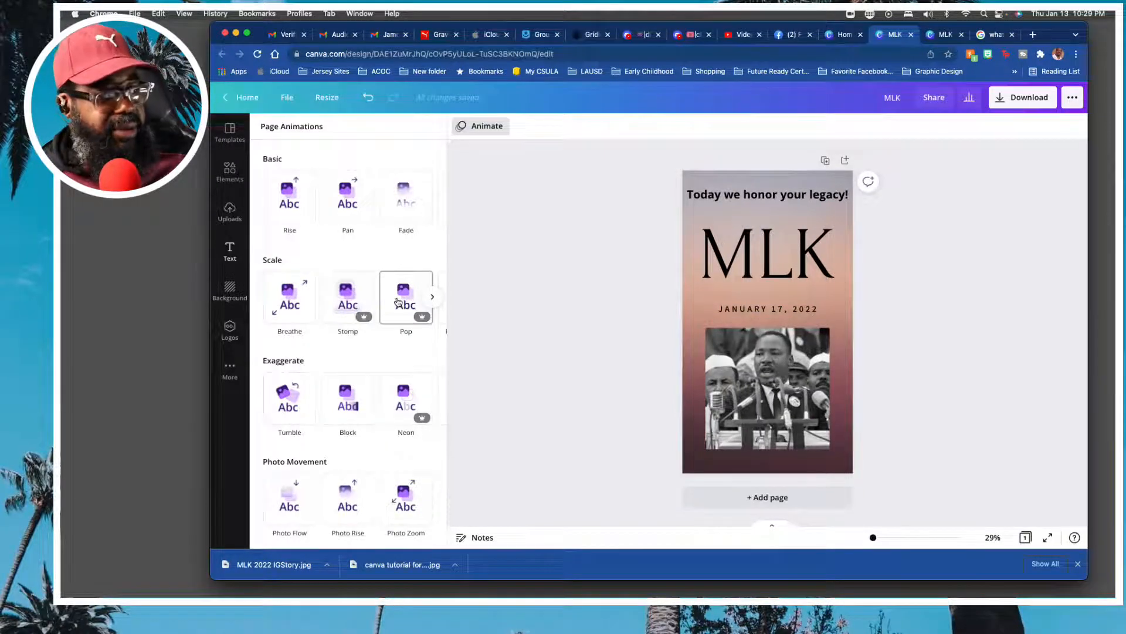
scroll(364, 317, down, 2)
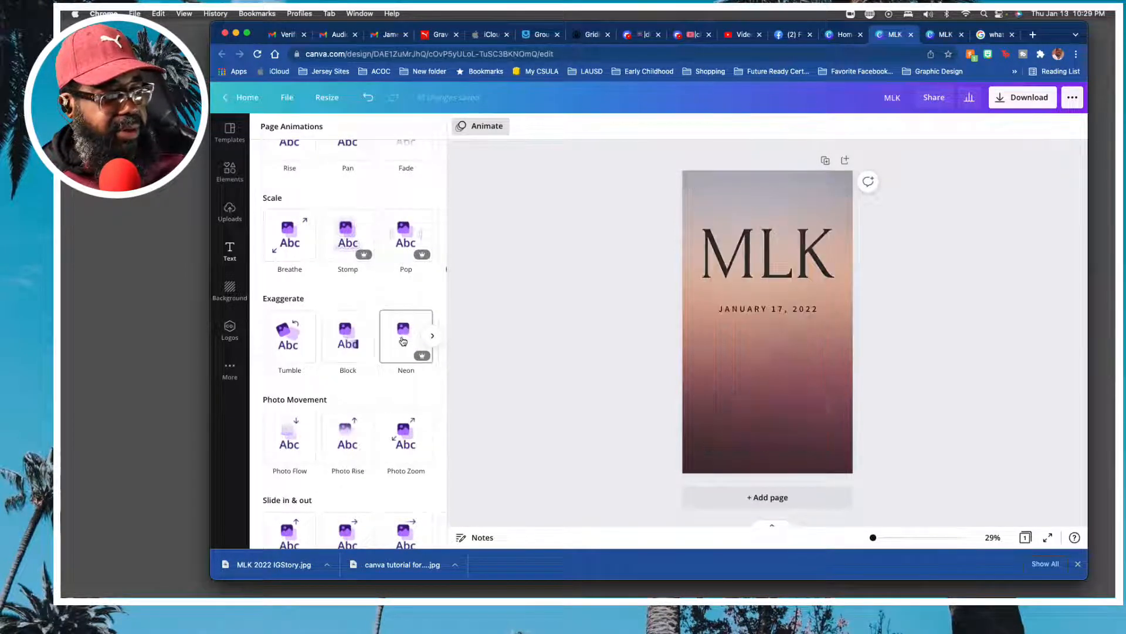
scroll(398, 341, down, 1)
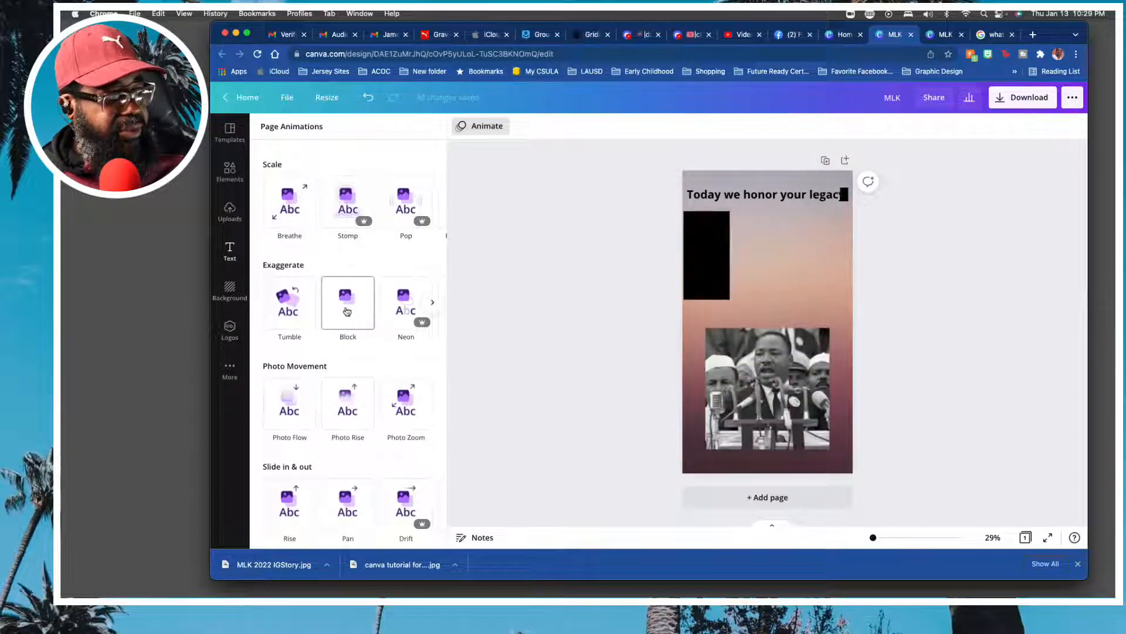
click(287, 310)
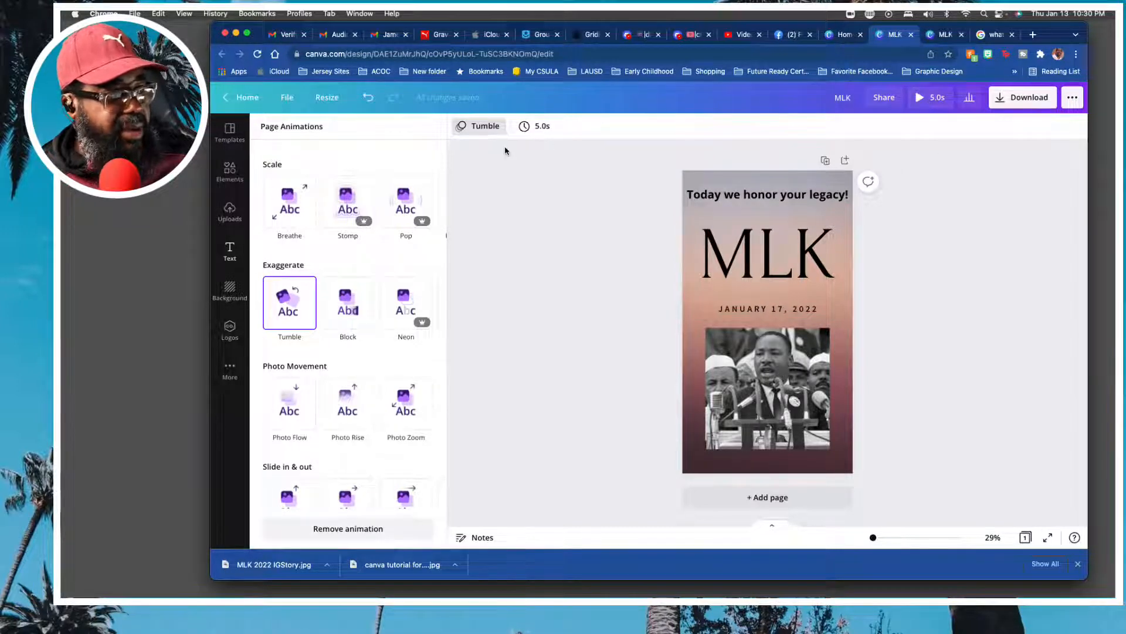
Set the page timing to 15.0 s and play a preview of the animation.
click(527, 127)
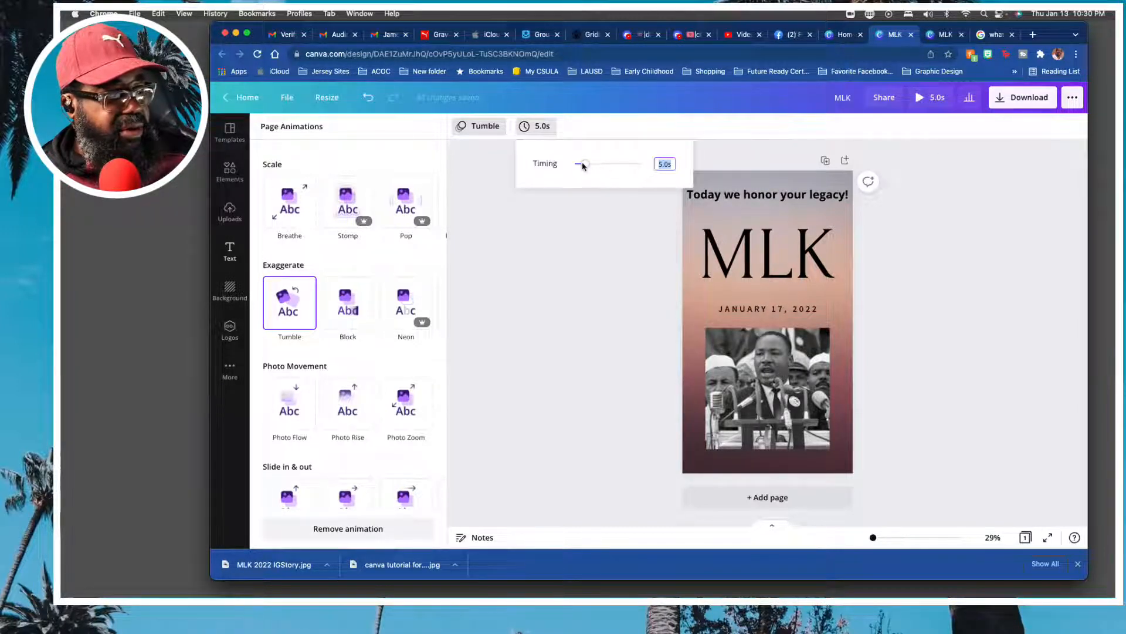
drag(583, 166, 609, 166)
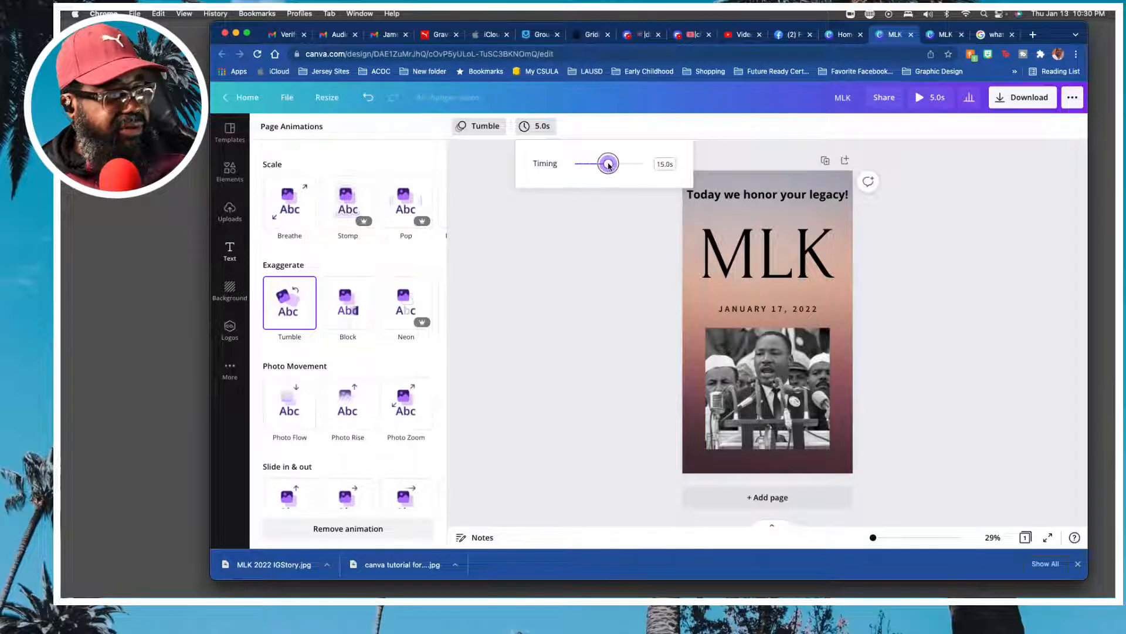
click(584, 234)
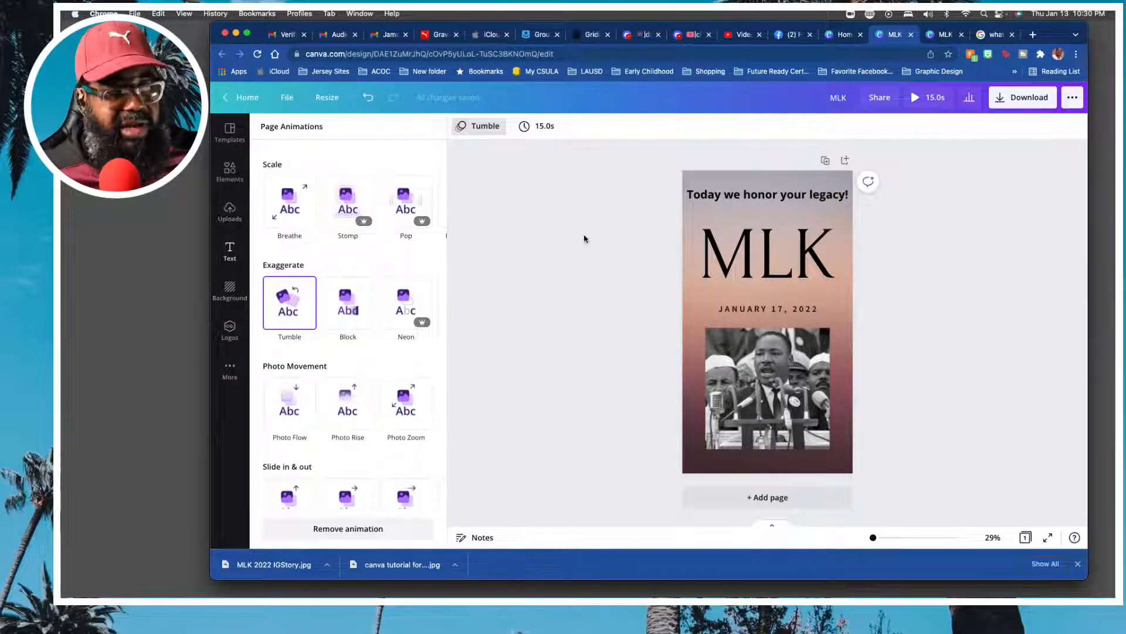
click(914, 99)
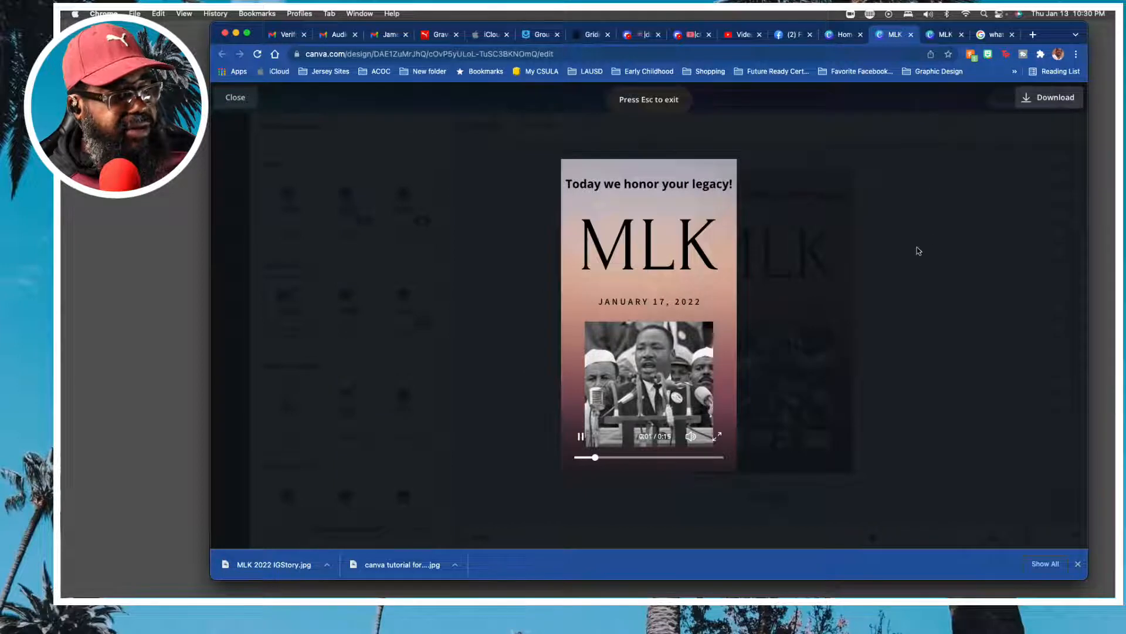
click(238, 102)
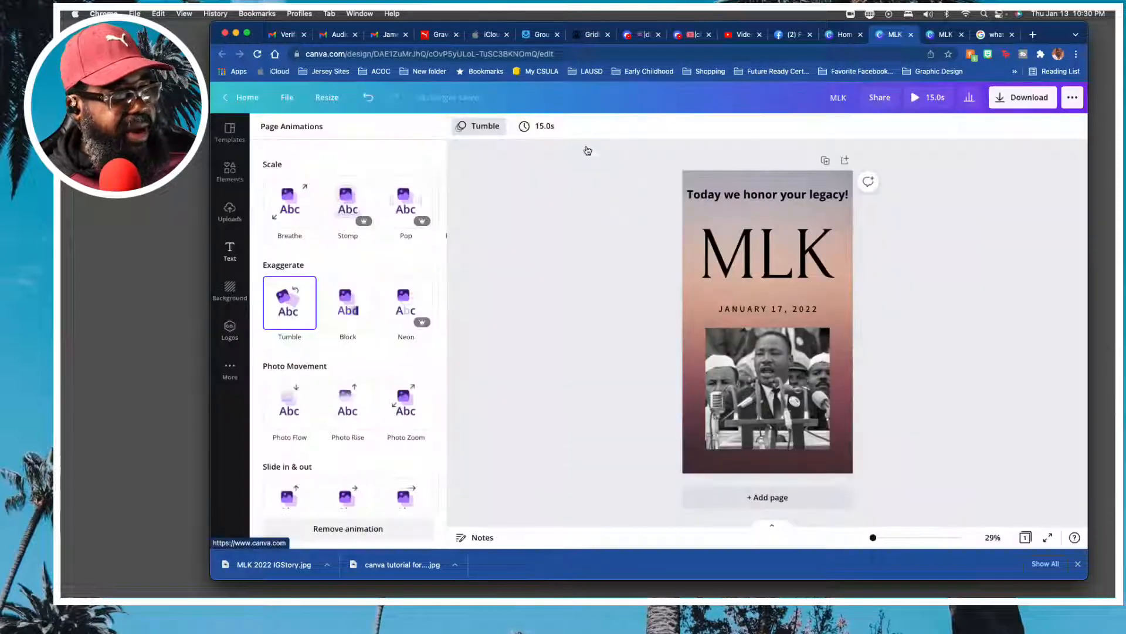
Set the page timing to 5.0 s and preview the animation again.
click(557, 127)
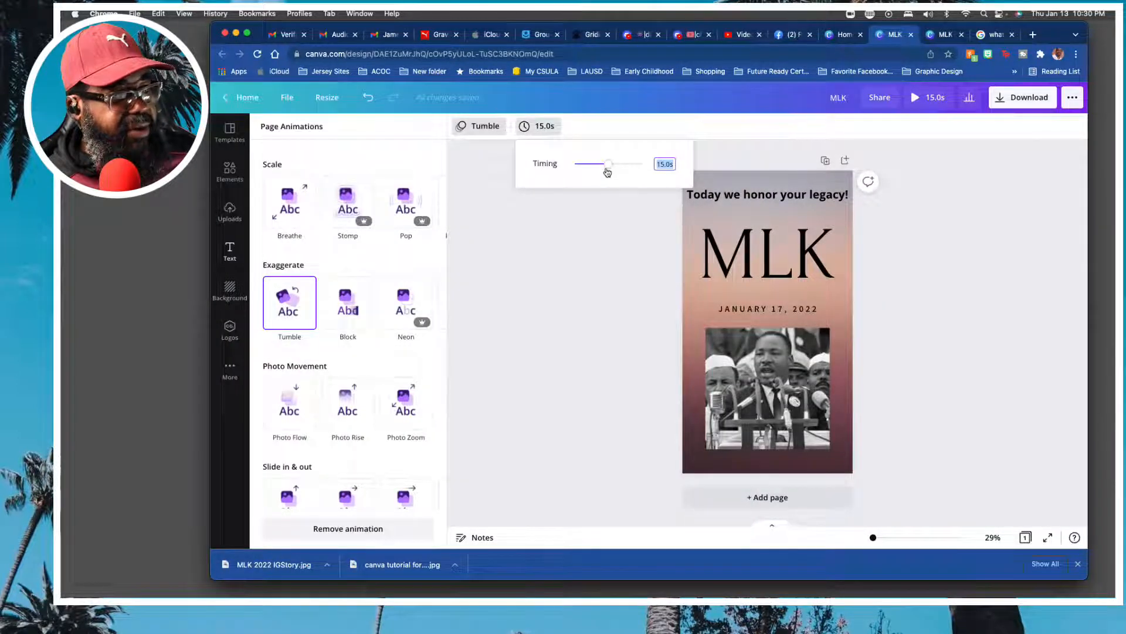
drag(607, 167, 585, 172)
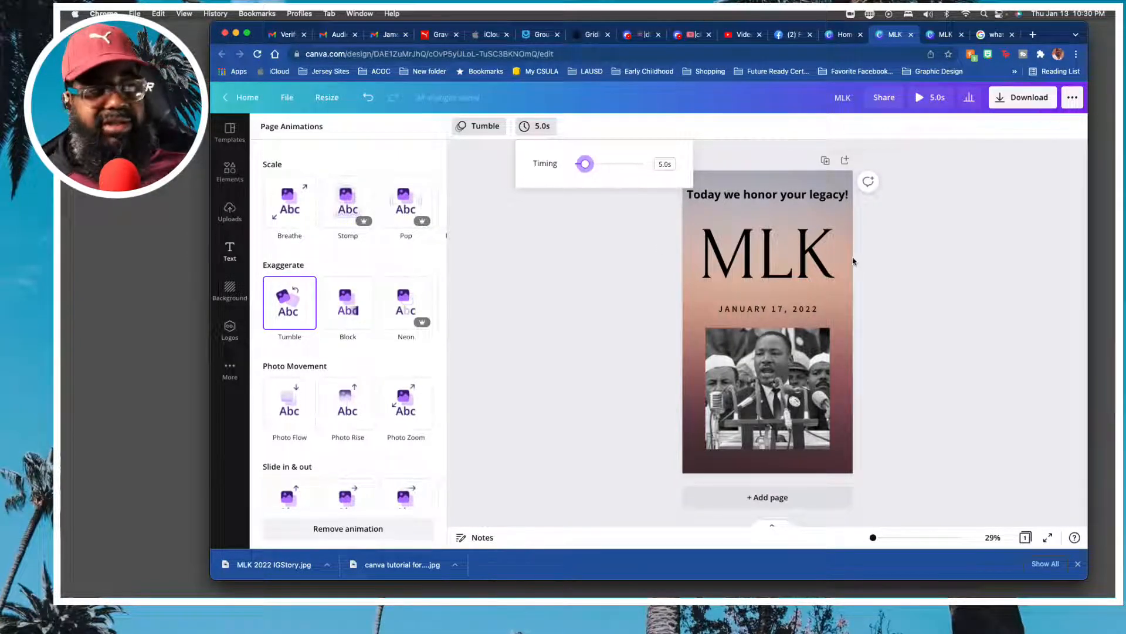
click(929, 97)
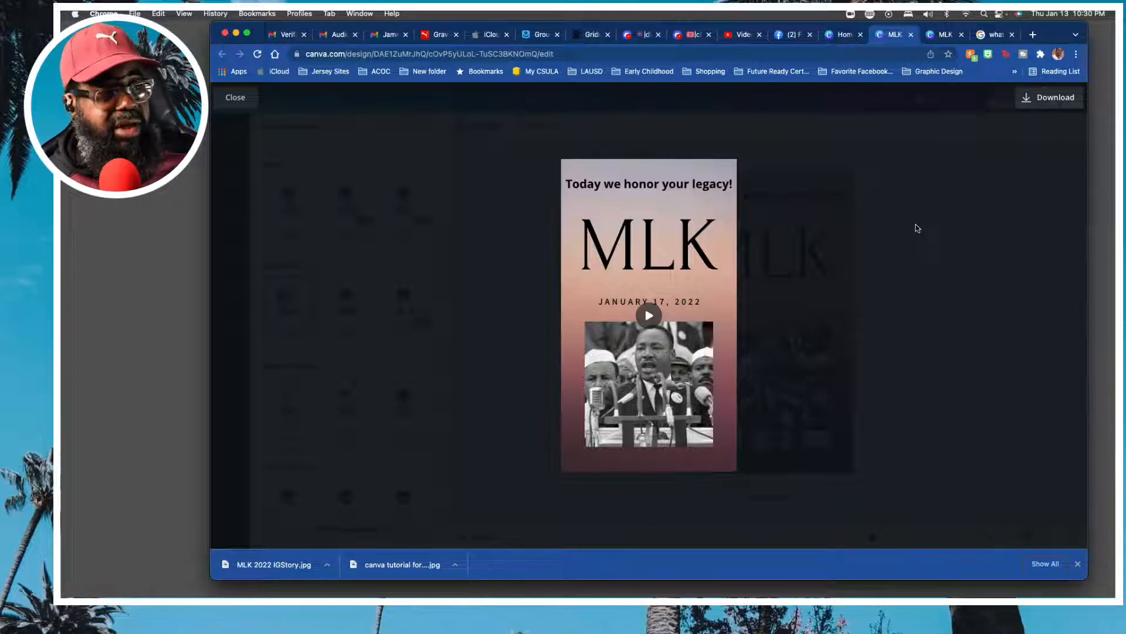
click(237, 99)
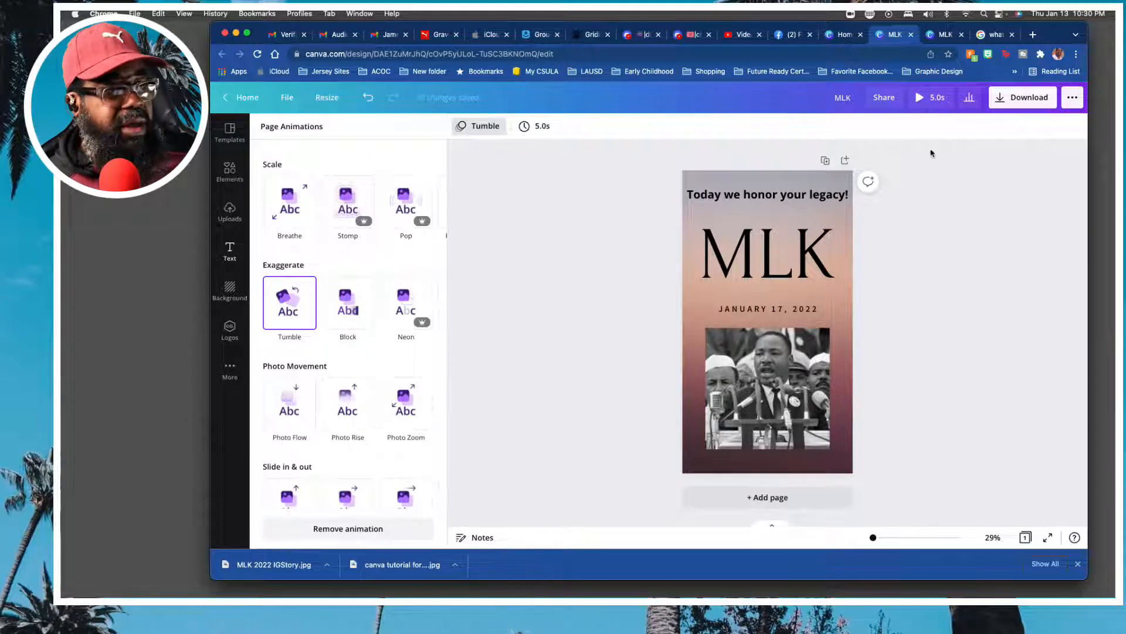
Rename the design as "MLK animation".
click(850, 98)
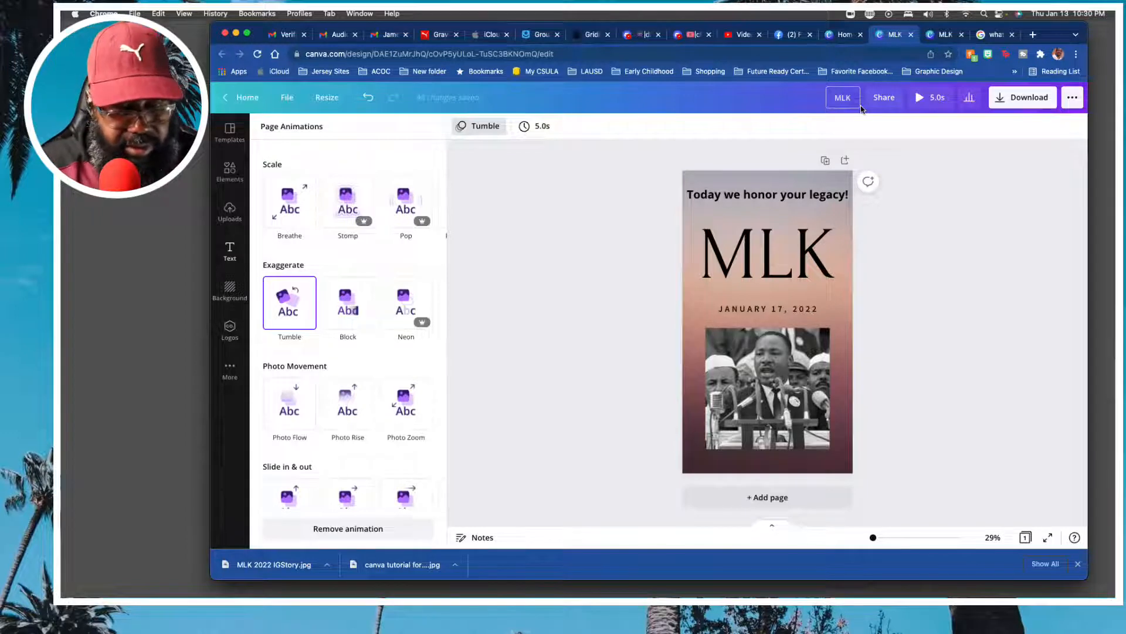
text(an)
key(BackSpace)
key(BackSpace)
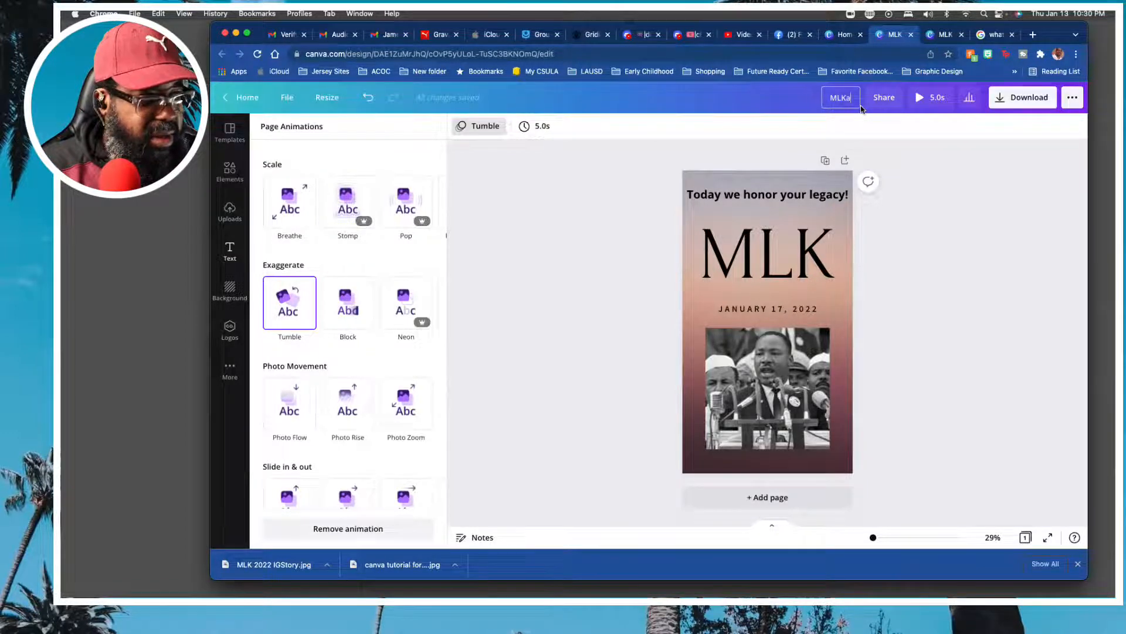
text(ann)
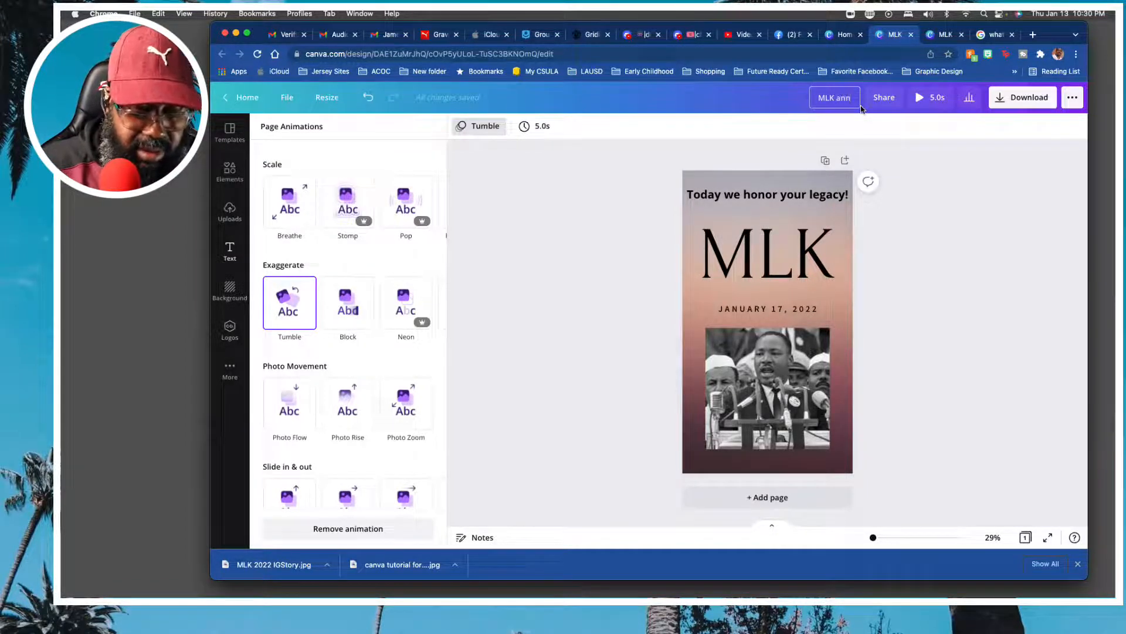
key(BackSpace)
key(BackSpace)
text(nimation)
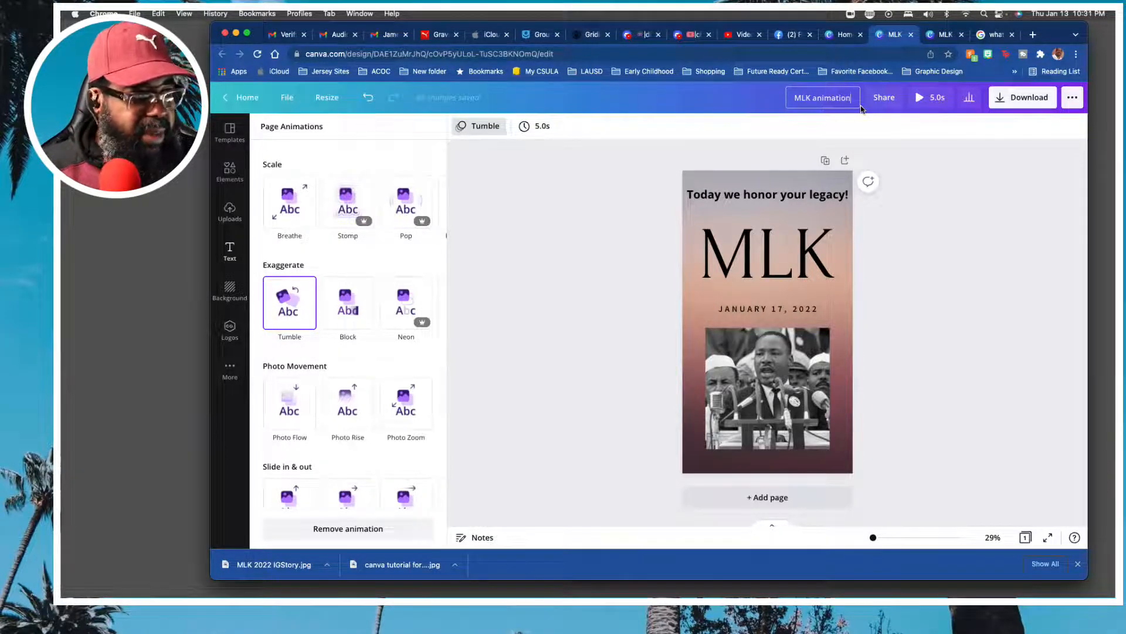
Download the animated story as an MP4 Video file.
click(1009, 105)
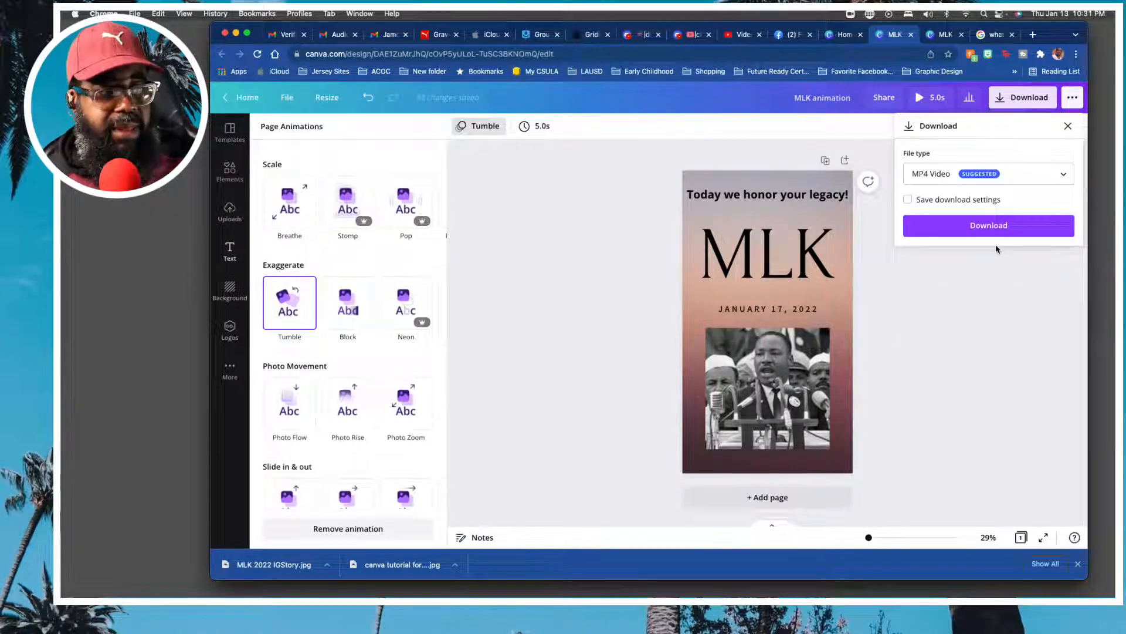
click(1060, 175)
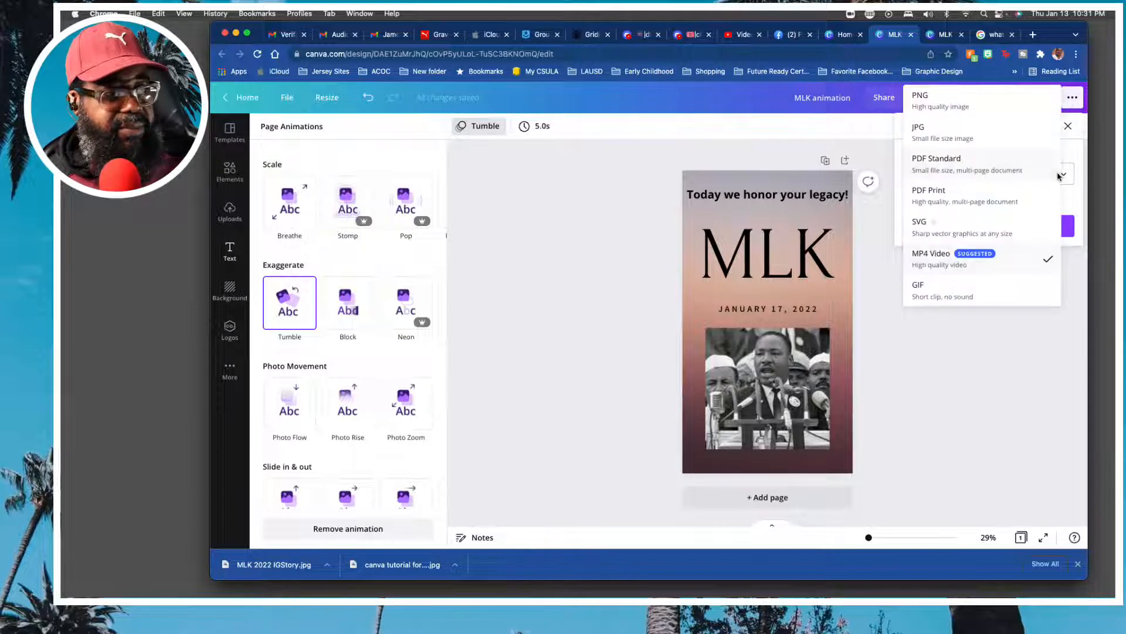
click(986, 256)
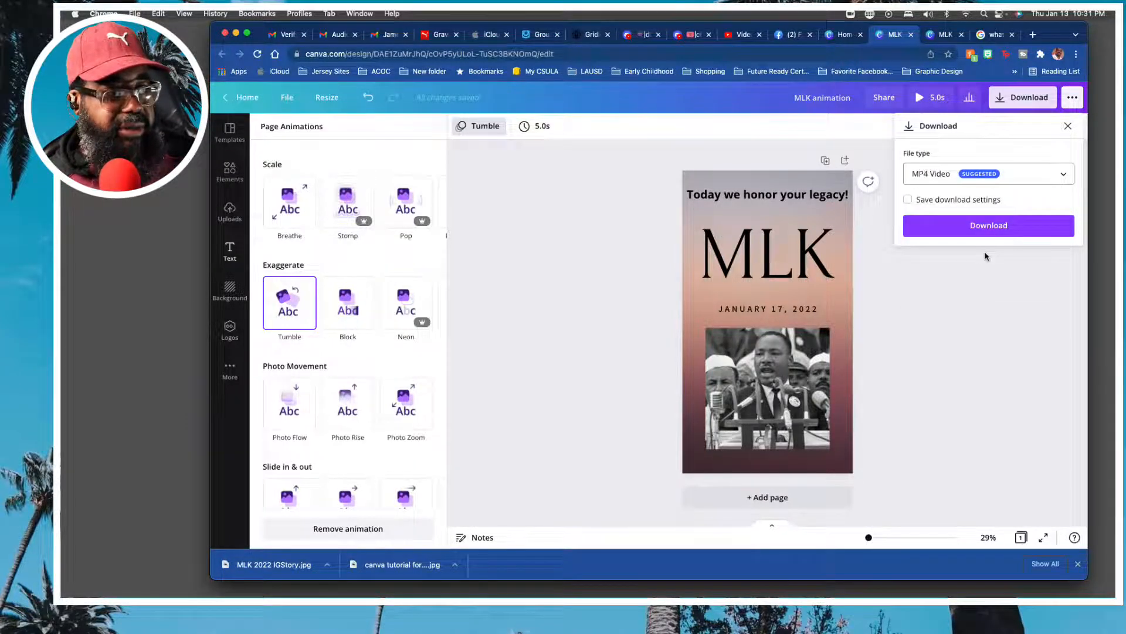
click(956, 228)
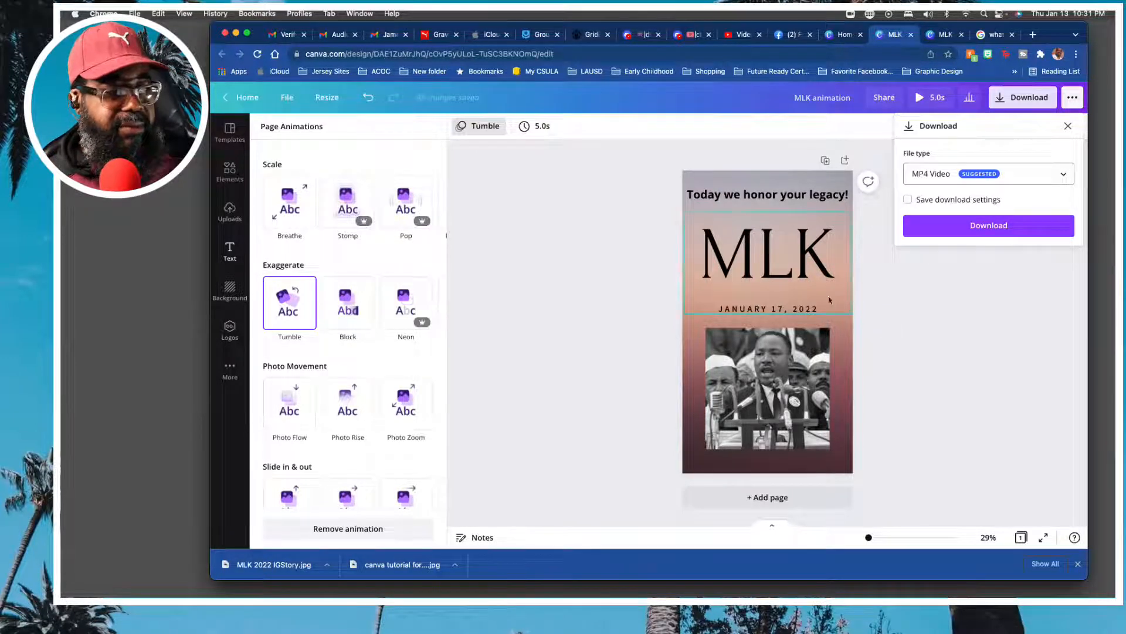
click(1031, 229)
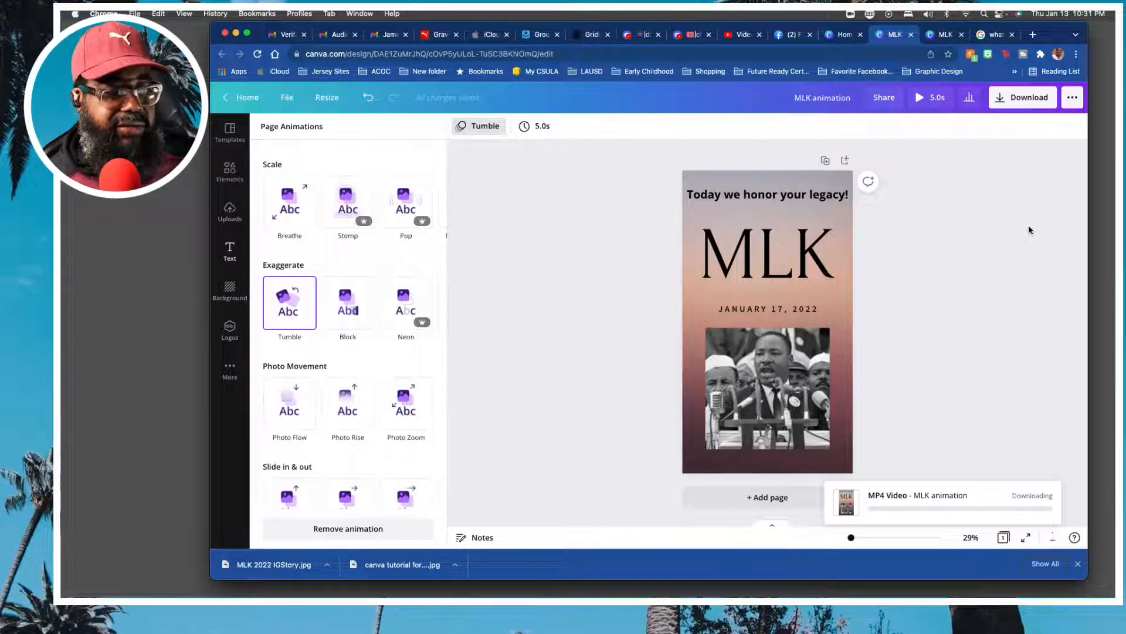